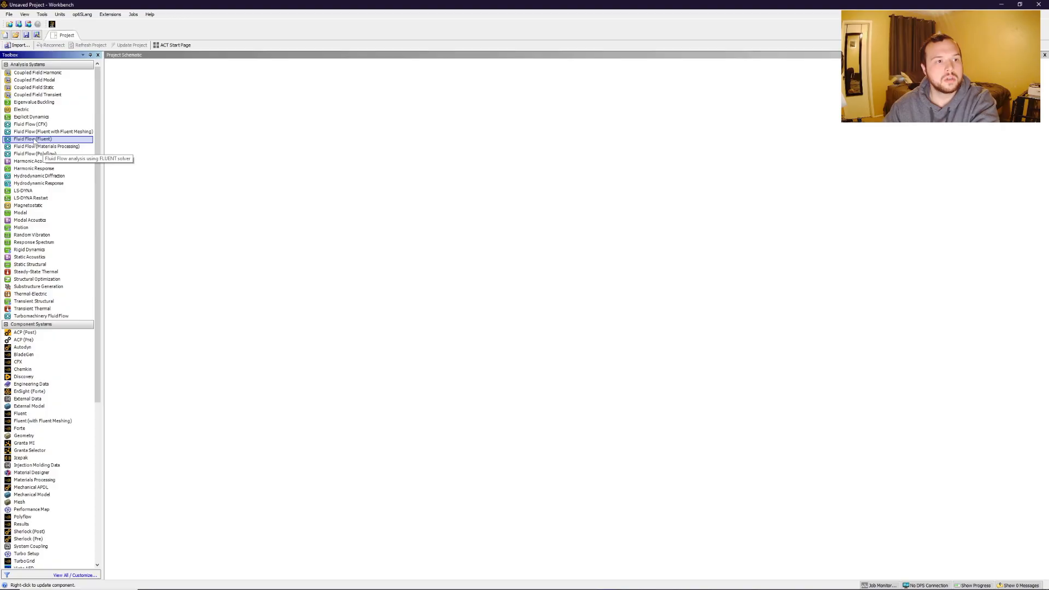
Add a Fluid Flow (Fluent) analysis system to the project and start a new DesignModeler geometry for it
double_click(30, 140)
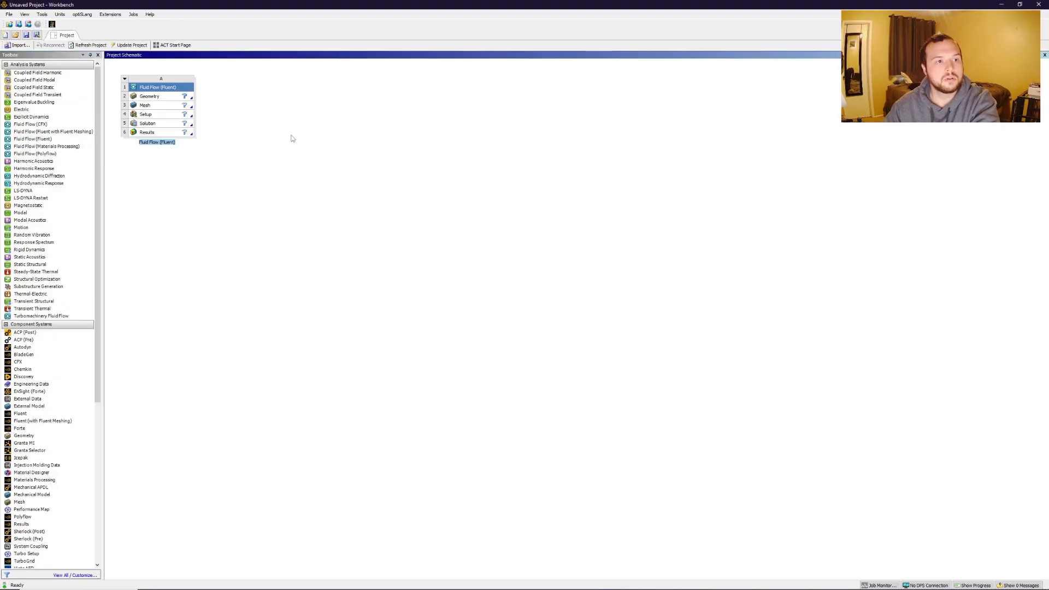
right_click(163, 96)
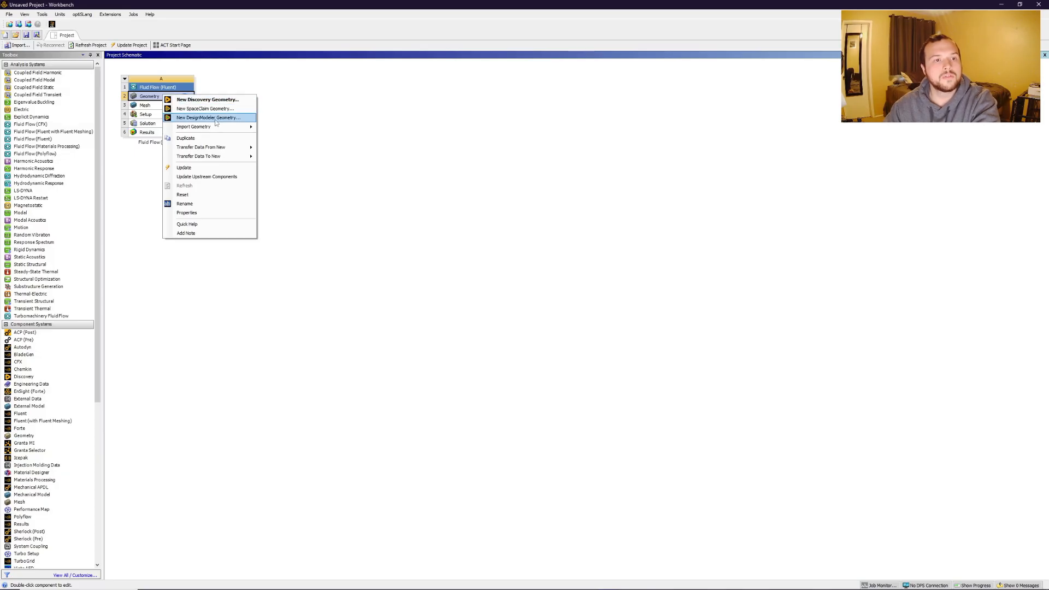
left_click(221, 118)
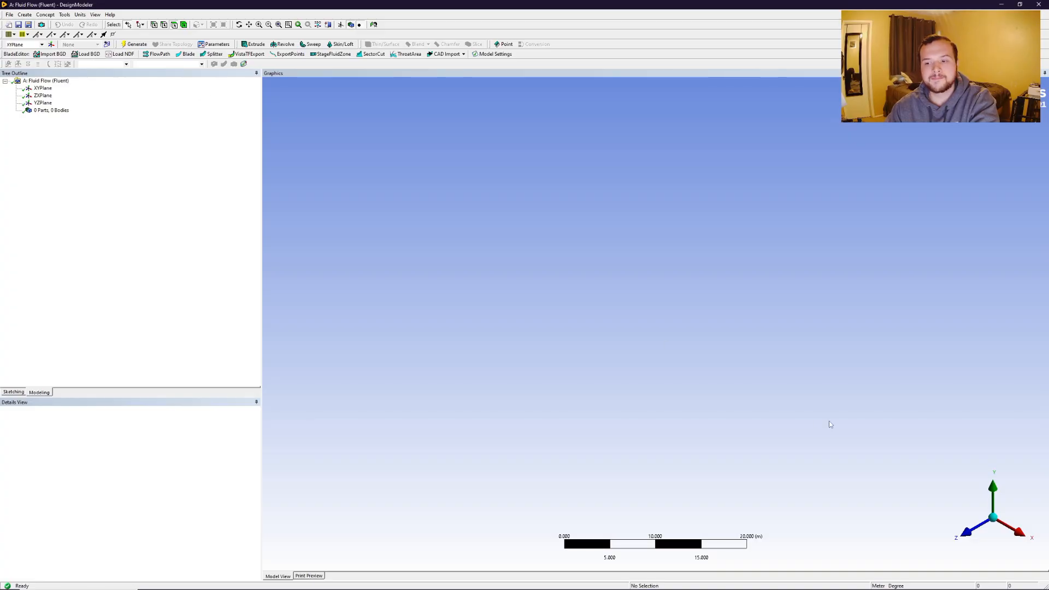
Sketch a rectangle on the XY plane from the origin into the positive quadrant, about 24 m wide and 15 m high
left_click(966, 531)
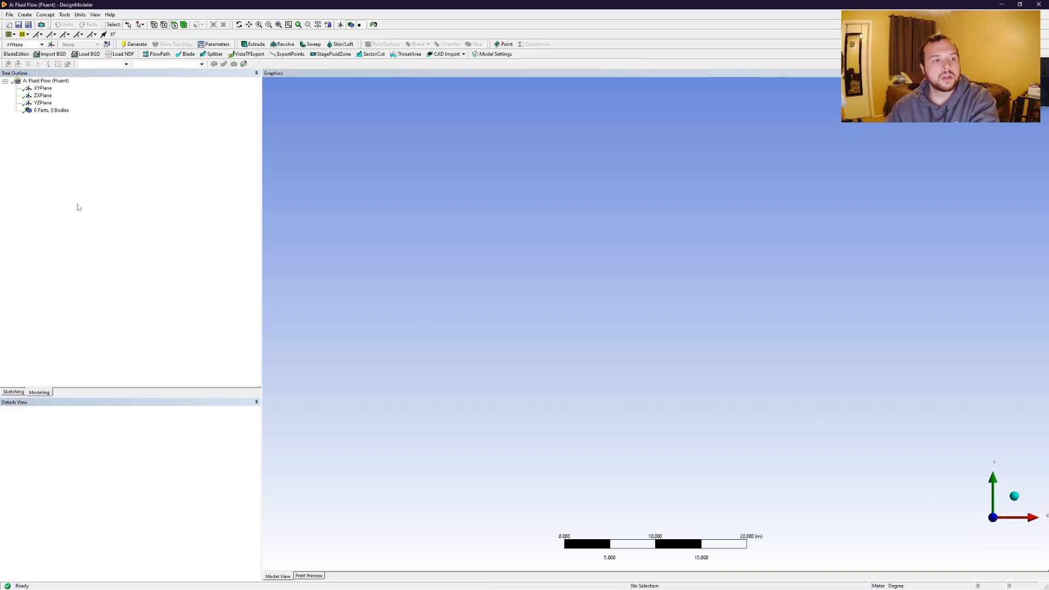
left_click(17, 392)
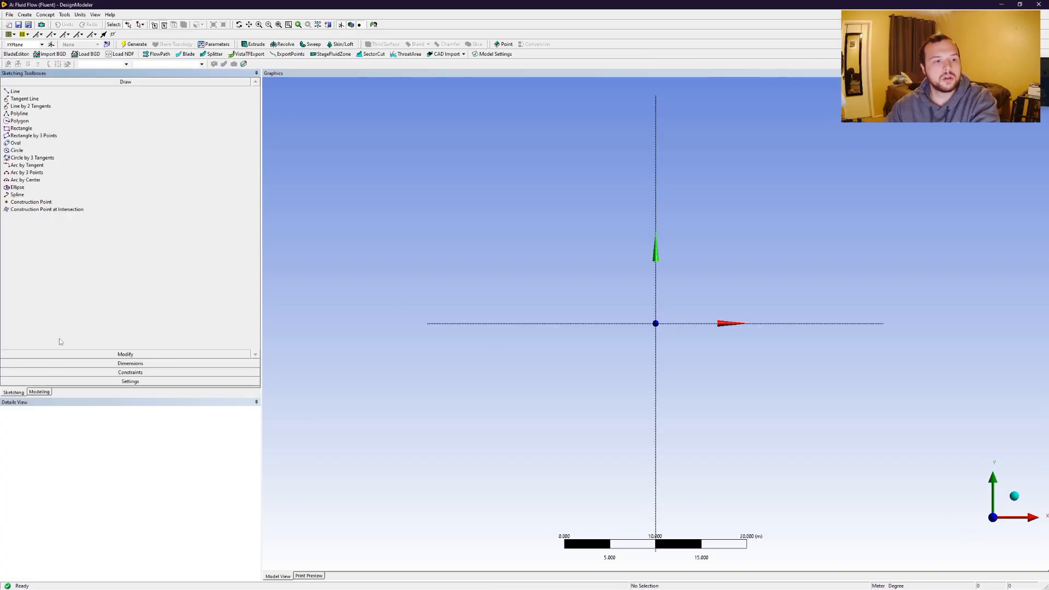
left_click(23, 128)
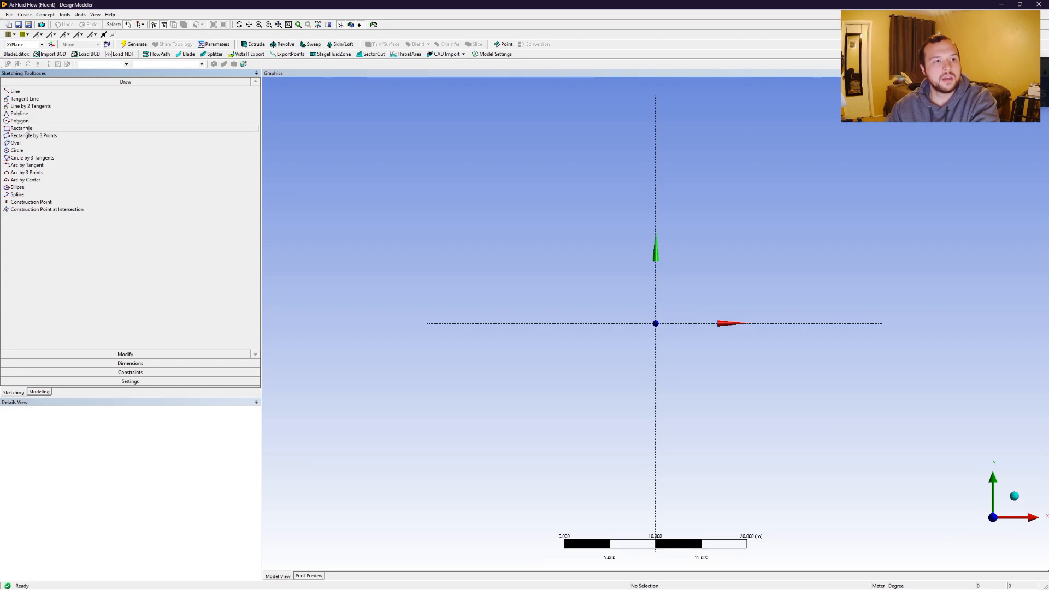
left_click(655, 323)
left_click(877, 186)
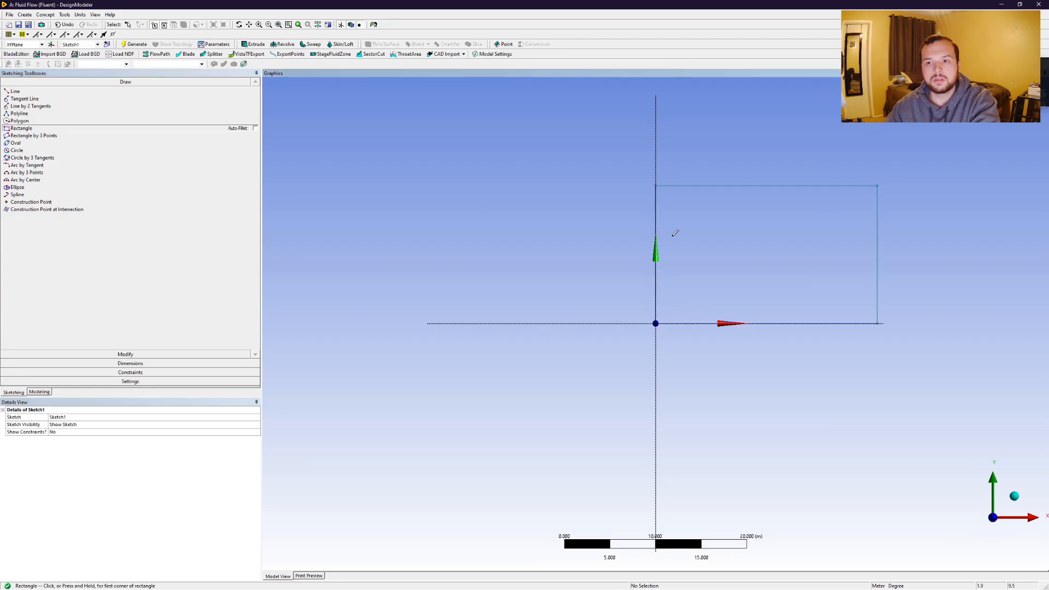
left_click(87, 127)
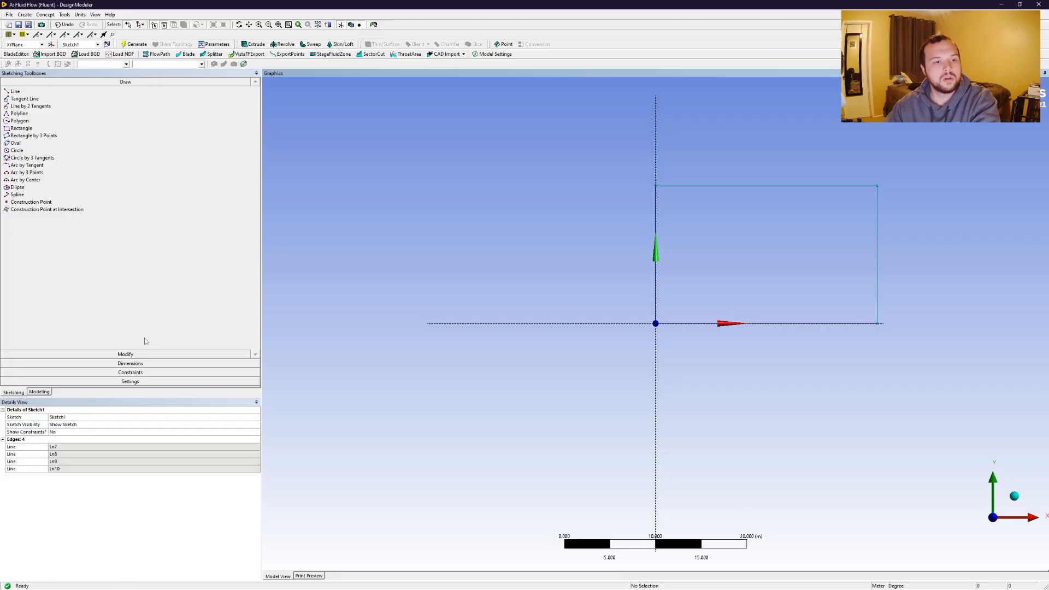
Dimension the rectangle's upper edge and set its horizontal length to 40 m
left_click(145, 363)
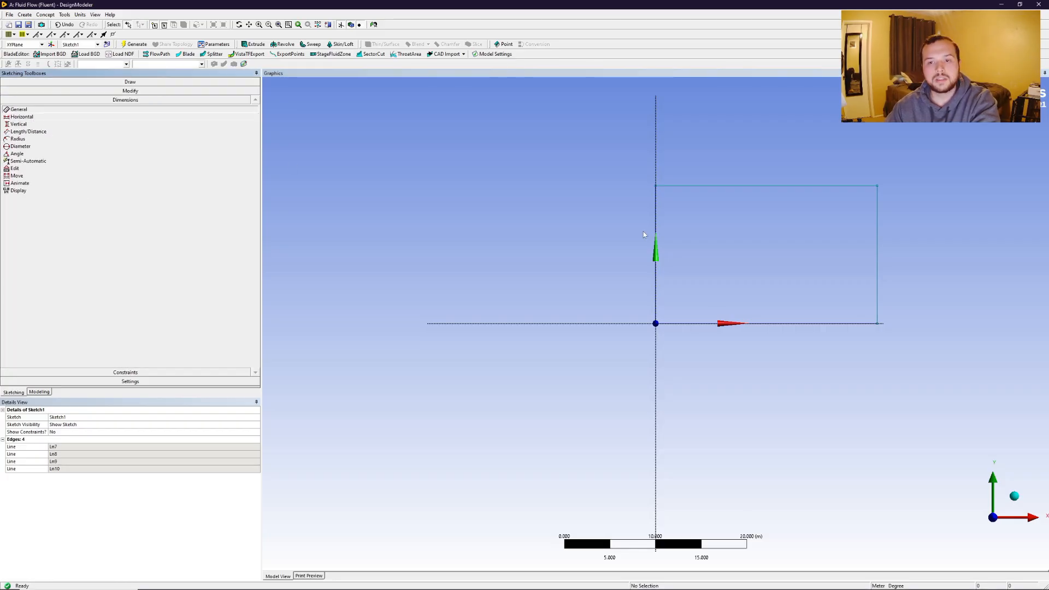
left_click(709, 187)
left_click(708, 150)
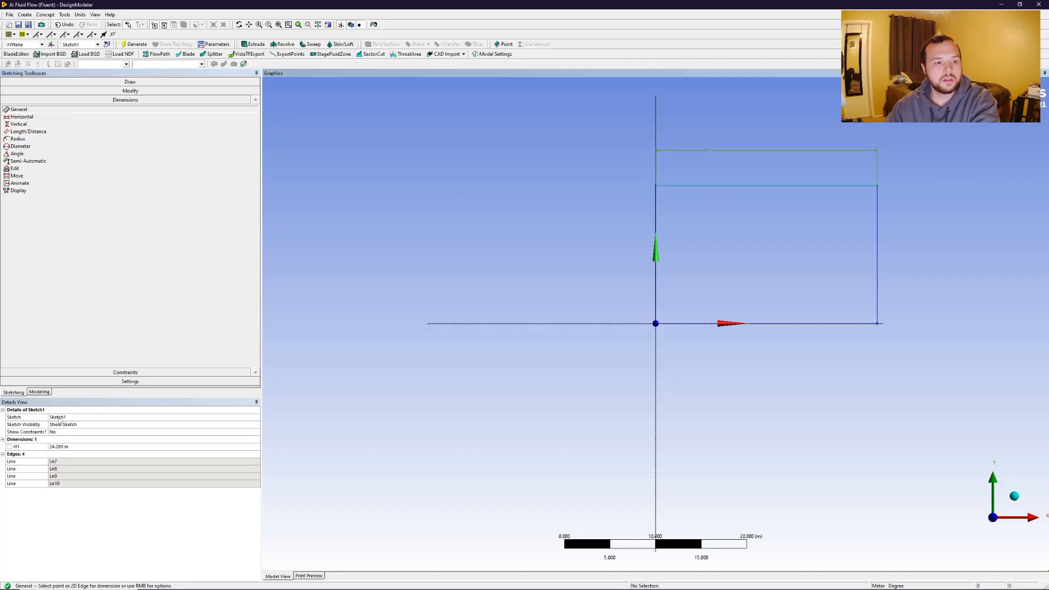
left_click(130, 447)
type("40")
key("Return")
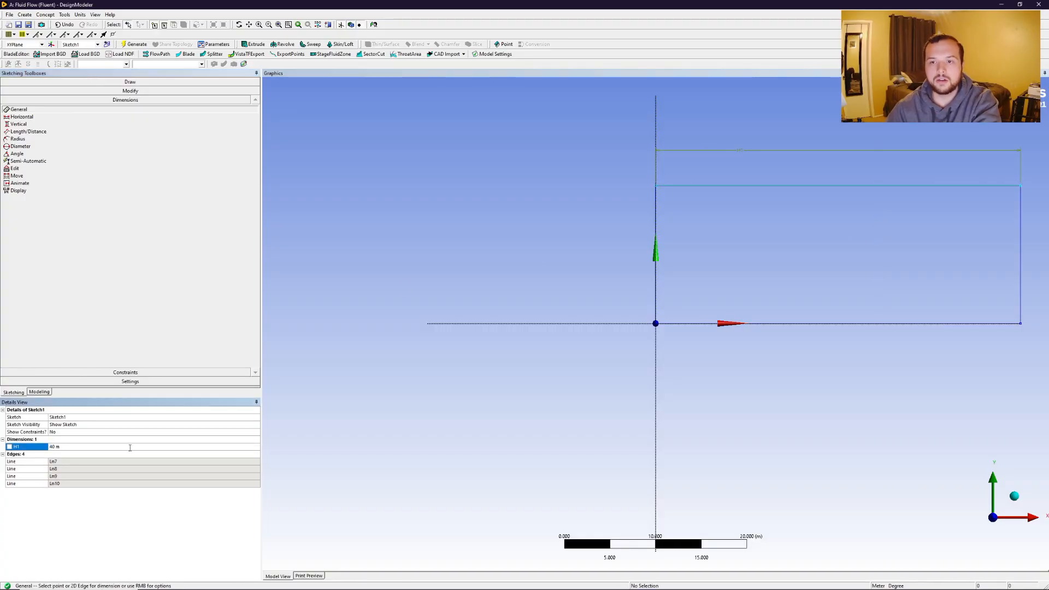
Dimension the rectangle's vertical edge on the Y axis and set its height to 20 m
left_click(657, 218)
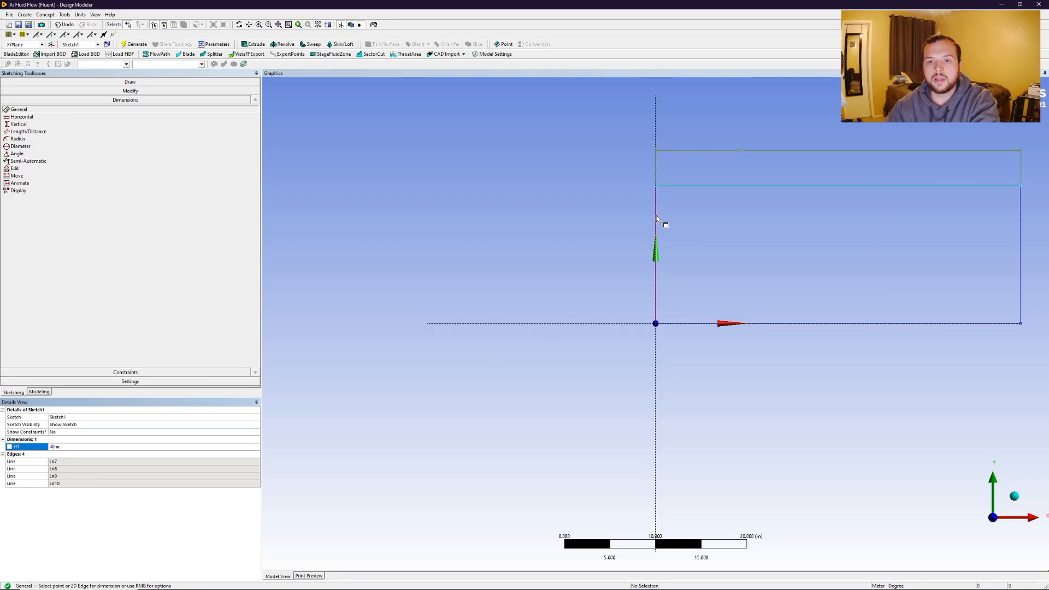
left_click(565, 219)
left_click(118, 454)
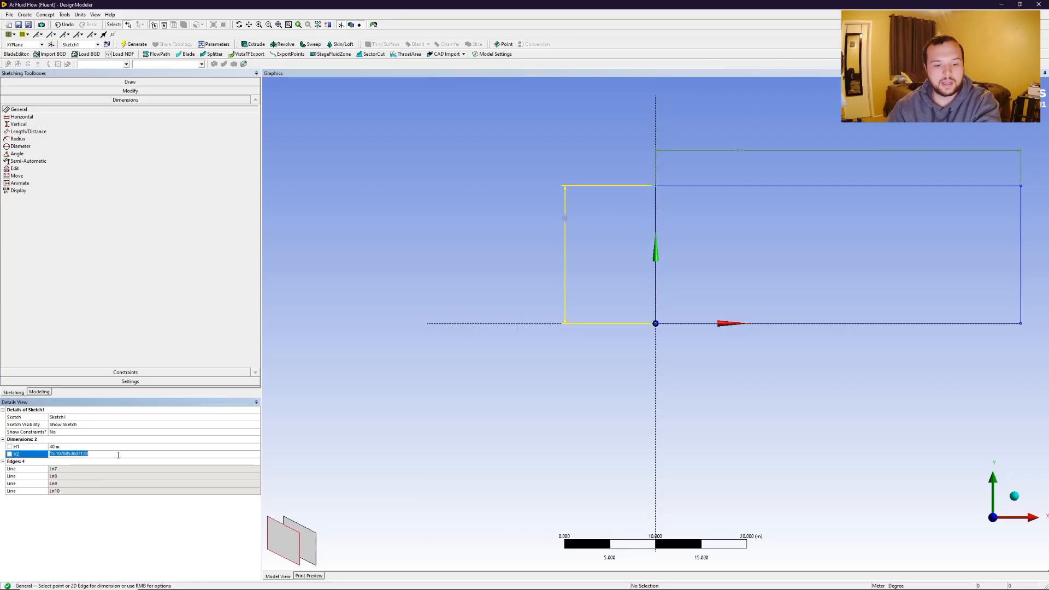
type("20")
key("Return")
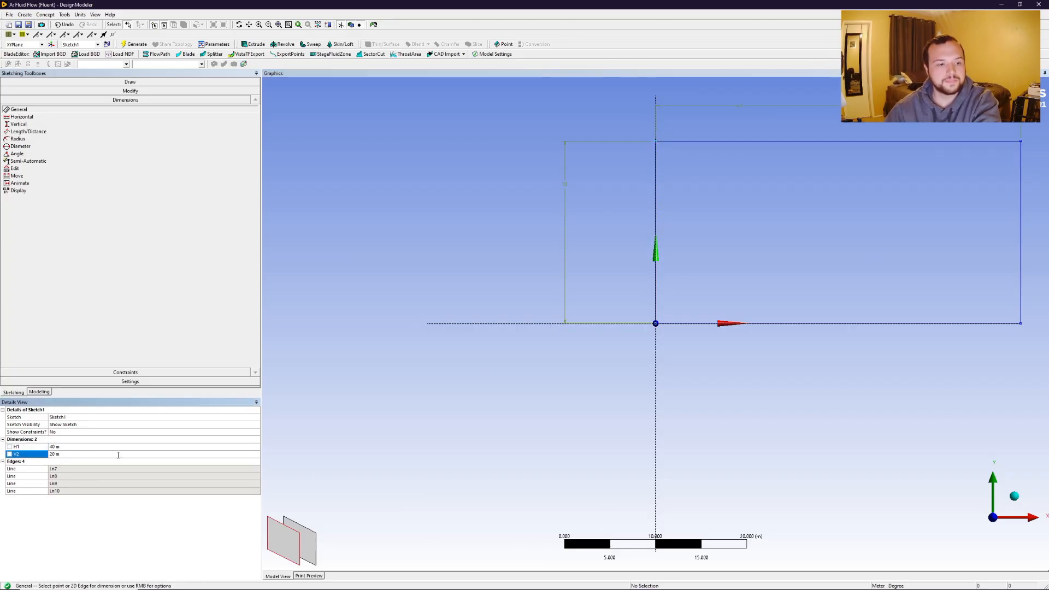
Place a construction point on the rectangle's lower edge and constrain it to that edge's midpoint
left_click(155, 81)
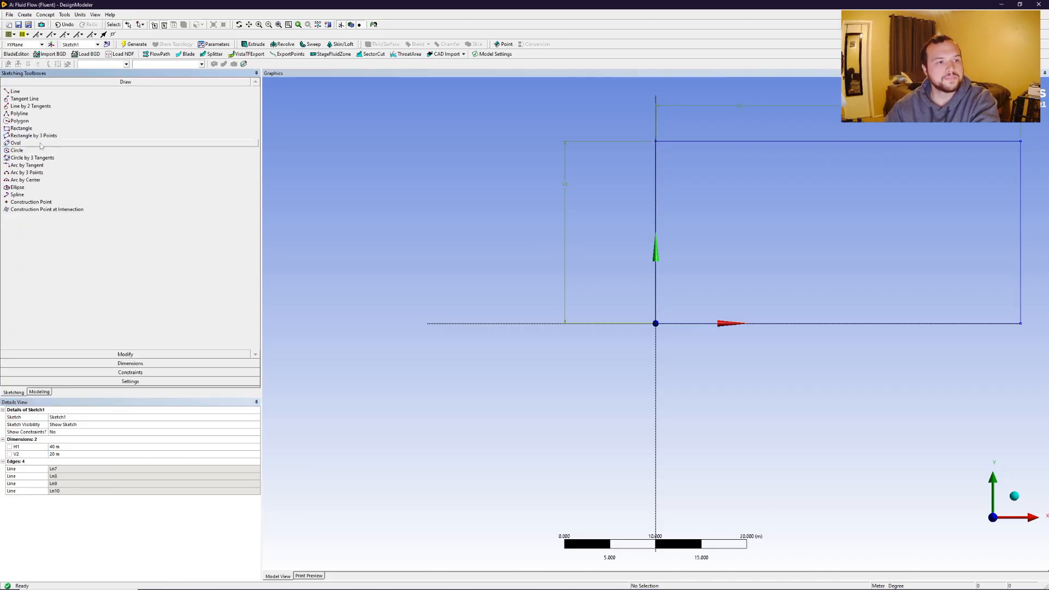
left_click(31, 202)
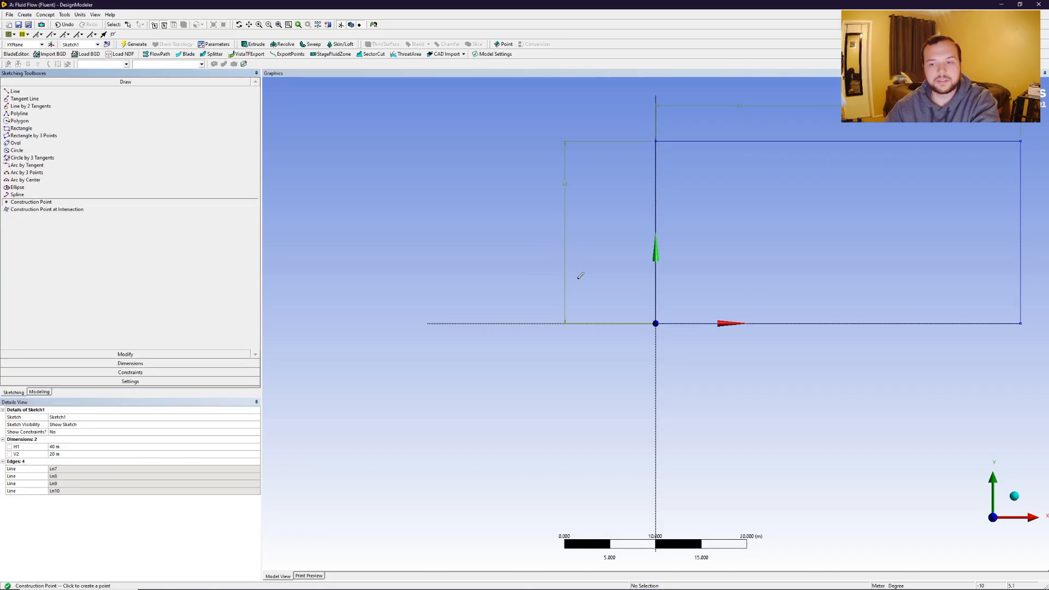
left_click(872, 323)
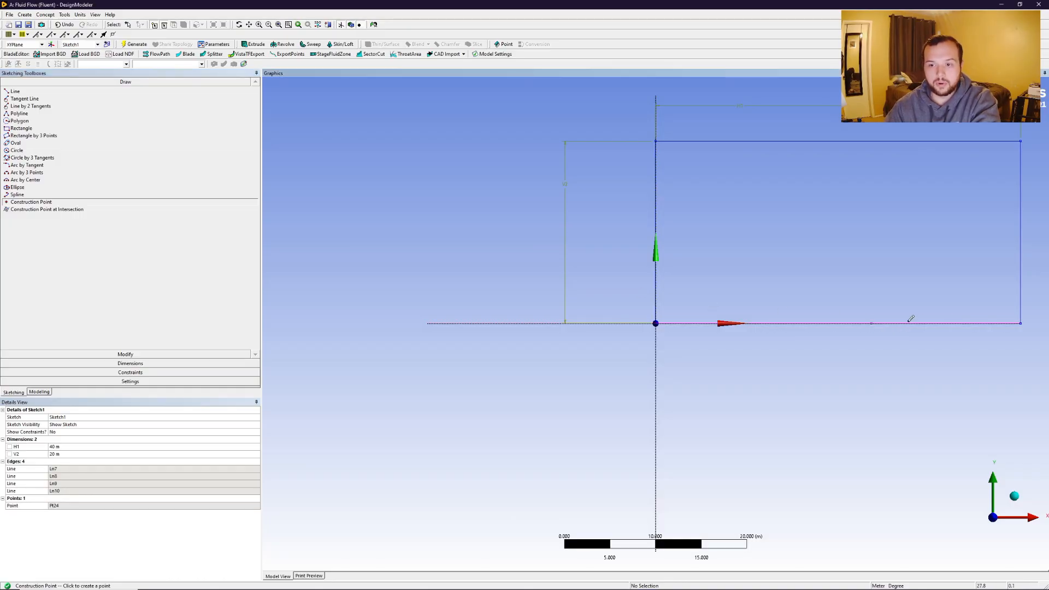
left_click(130, 372)
left_click(22, 162)
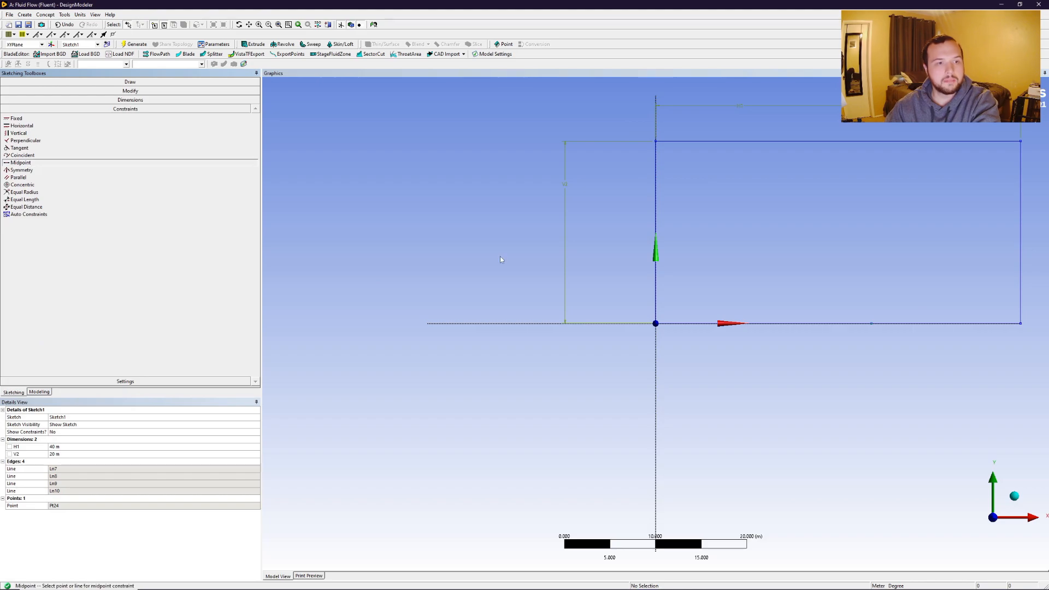
left_click(895, 324)
left_click(871, 324)
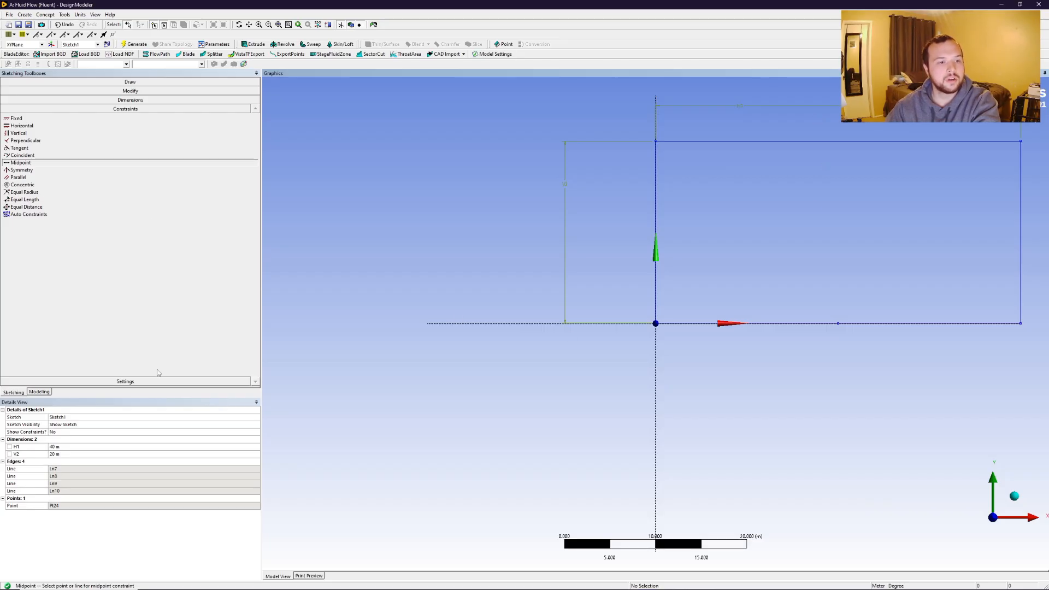
Draw a circle centred on the construction point at the lower edge's midpoint, with a radius of about 7.7 m
left_click(126, 82)
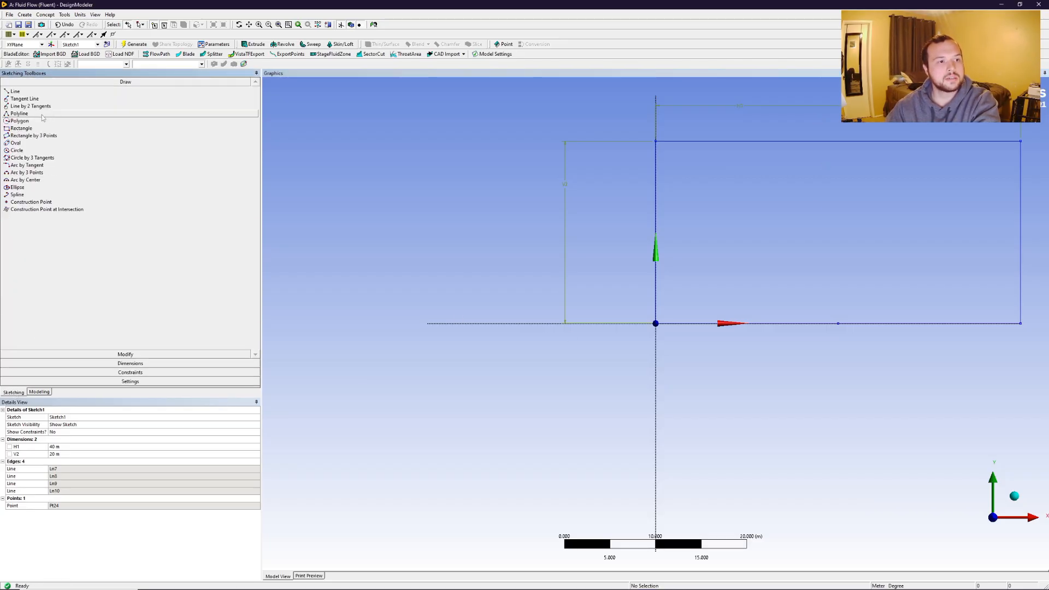
left_click(28, 151)
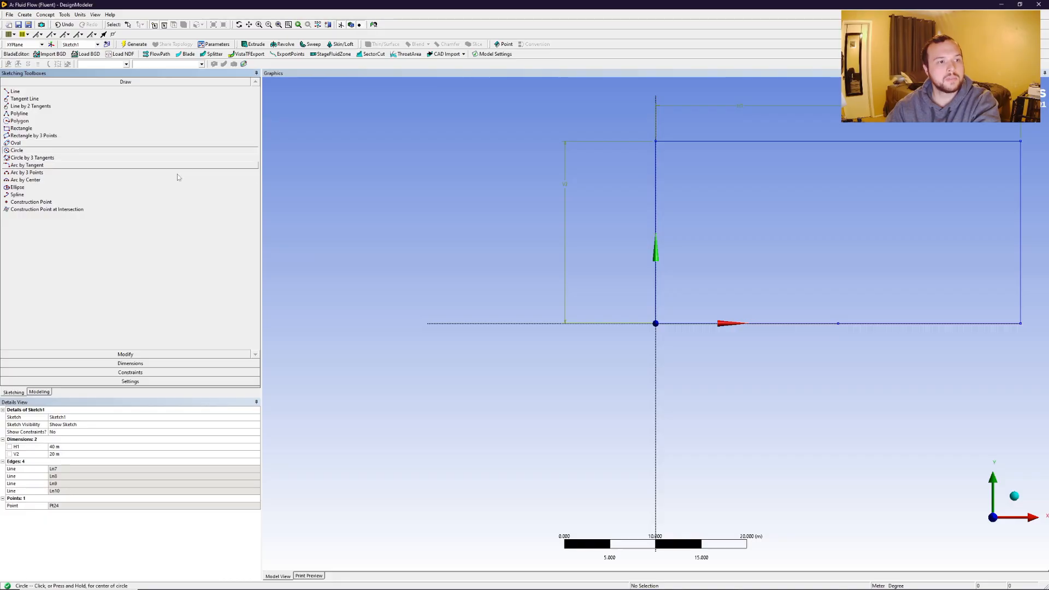
left_click(838, 323)
left_click(907, 319)
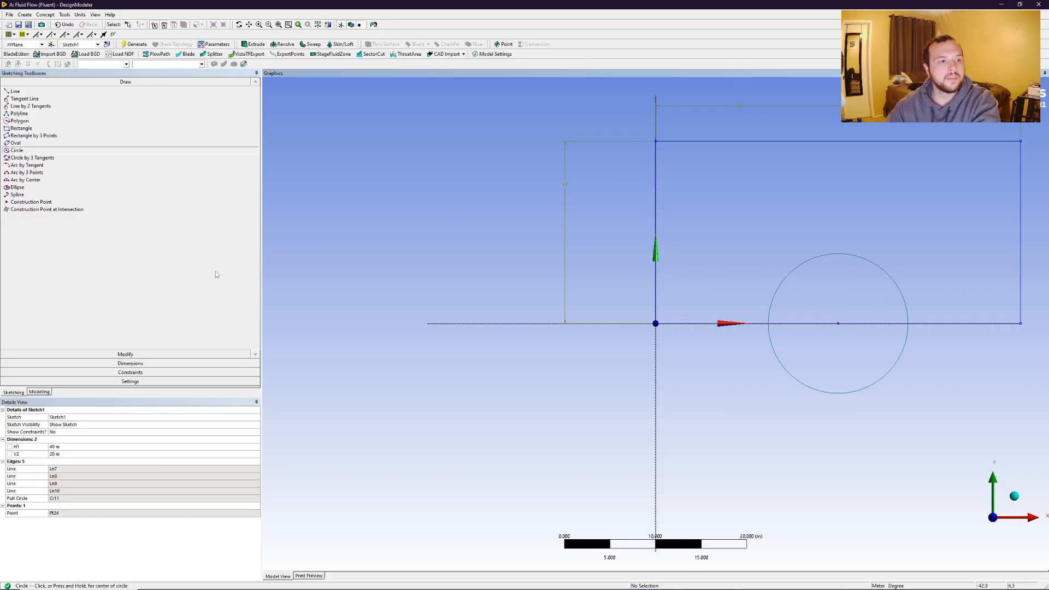
Add a radius dimension to the circle and set it to 10 m
left_click(133, 364)
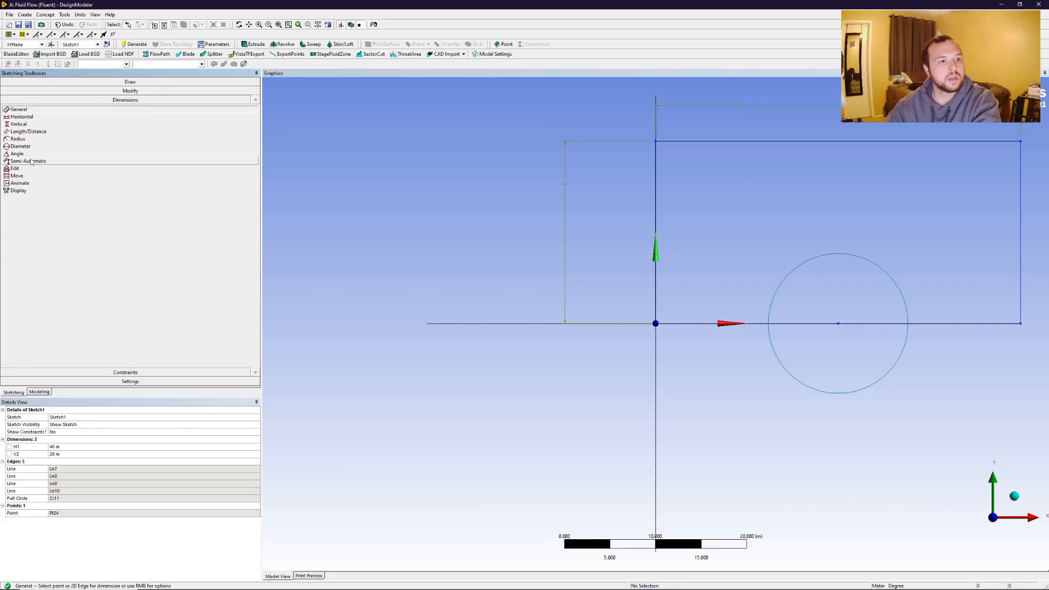
left_click(17, 139)
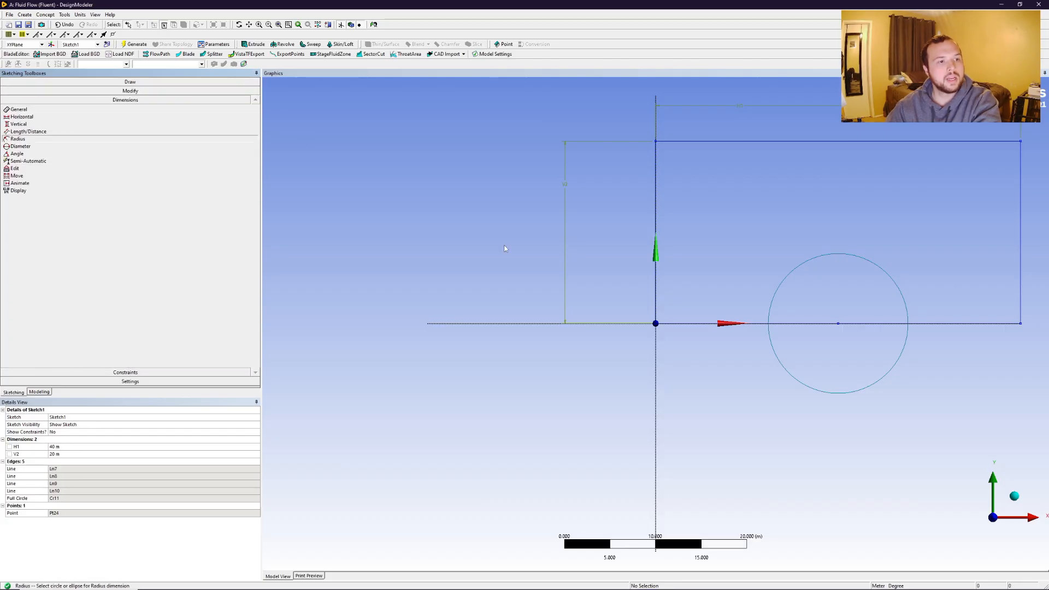
left_click(805, 263)
left_click(714, 388)
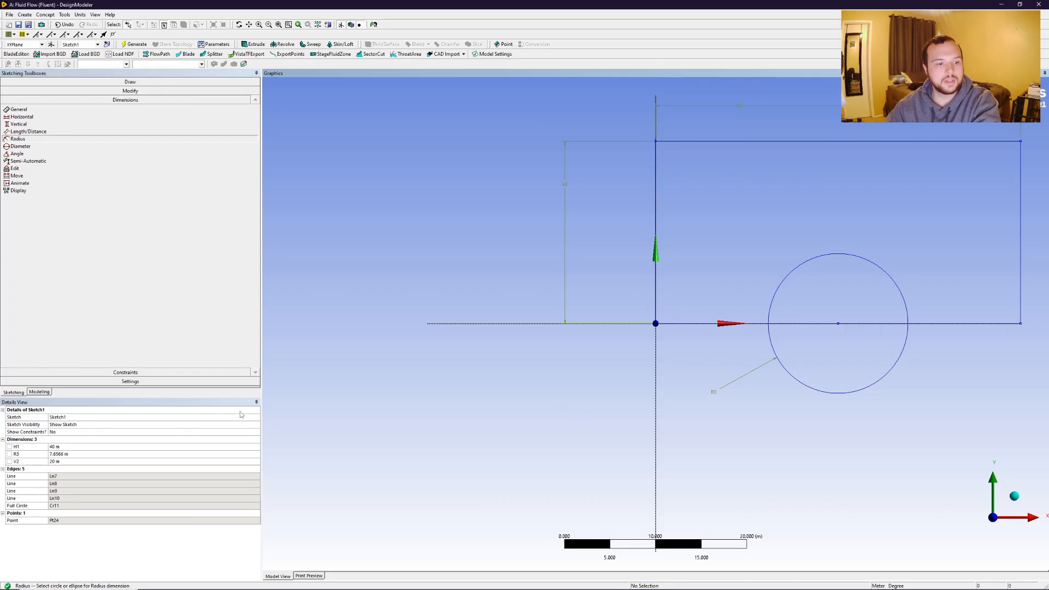
left_click(83, 455)
type("10")
key("Return")
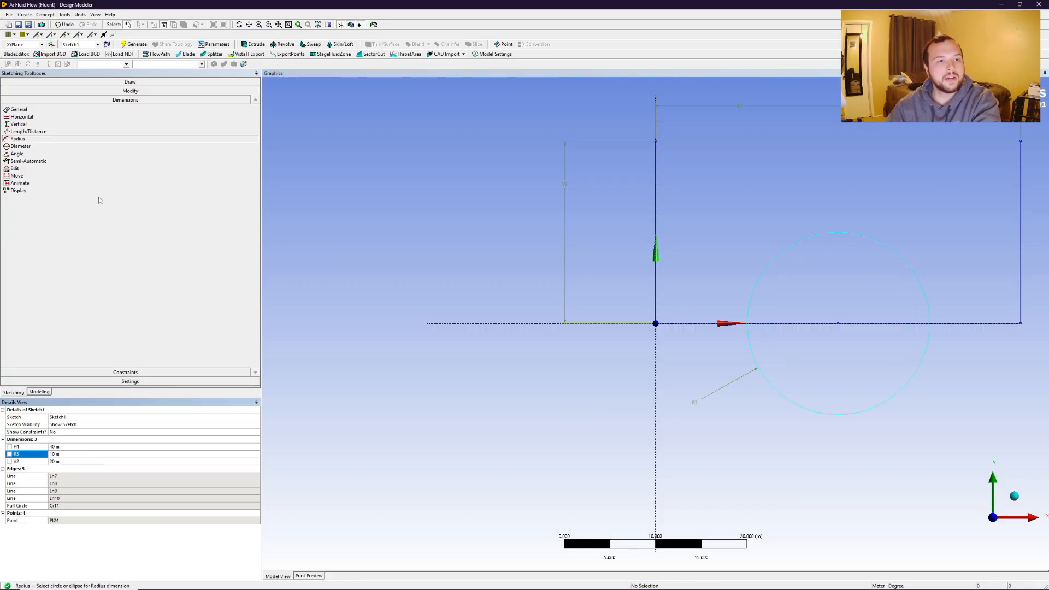
Trim away the circle's lower half and the part of the rectangle's lower edge that lies inside the circle
left_click(130, 90)
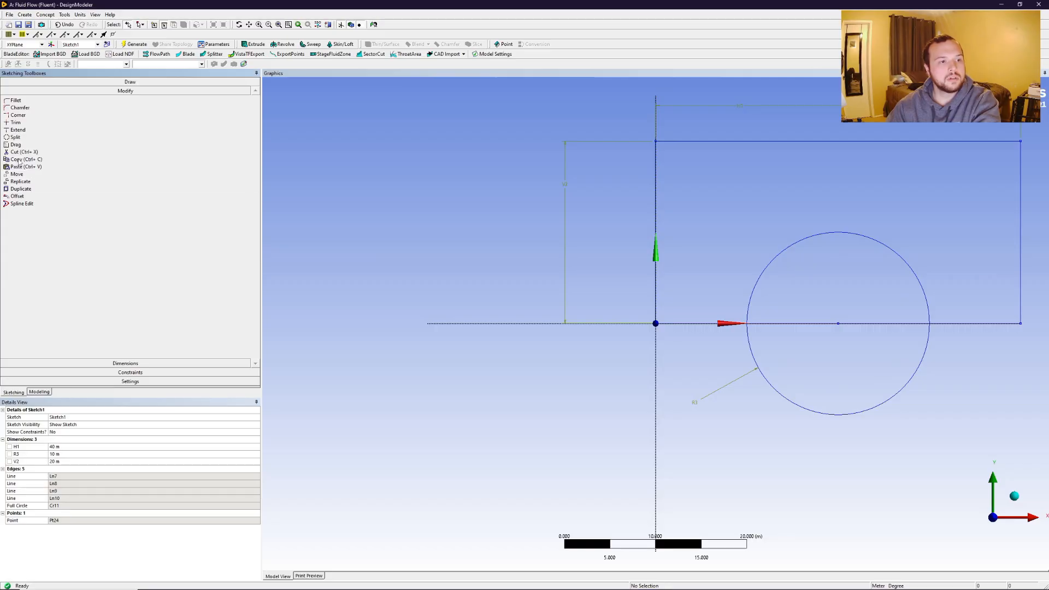
left_click(15, 122)
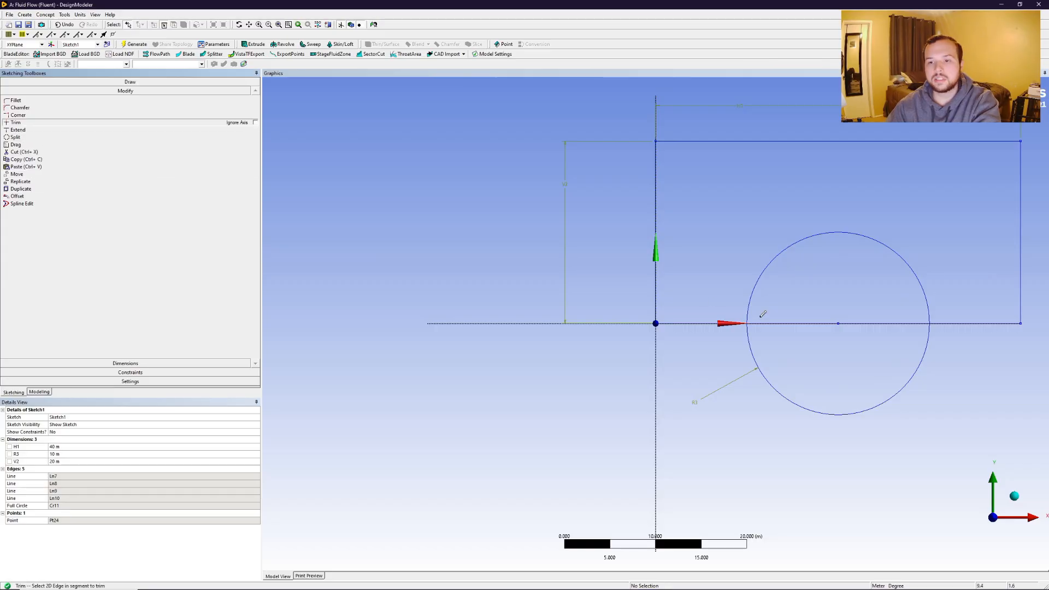
left_click(757, 359)
left_click(782, 322)
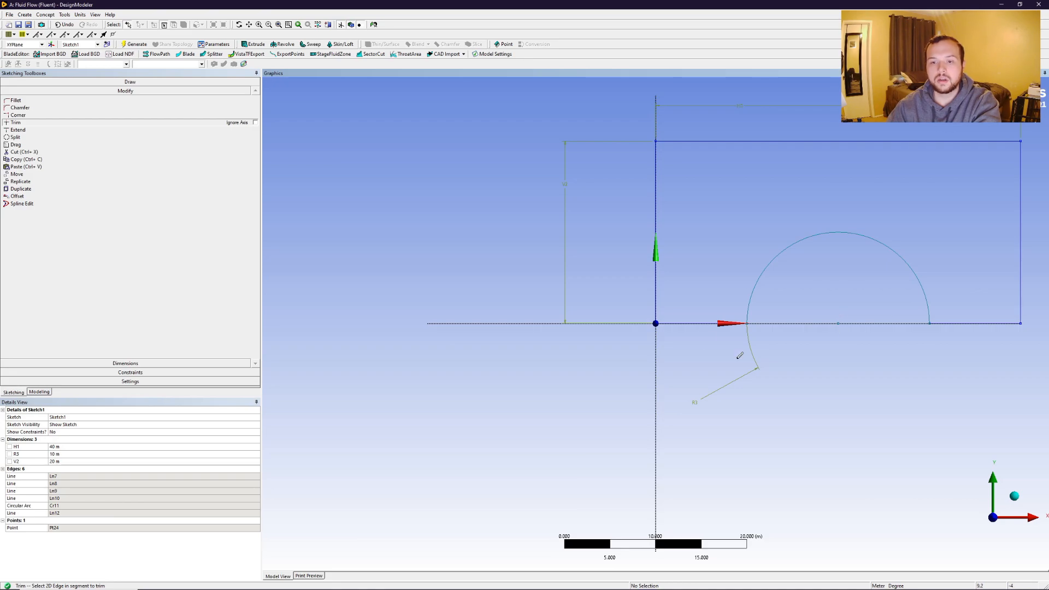
Create a surface from the finished sketch, using it as the base object with Add Material, and generate the body
left_click(45, 15)
left_click(60, 70)
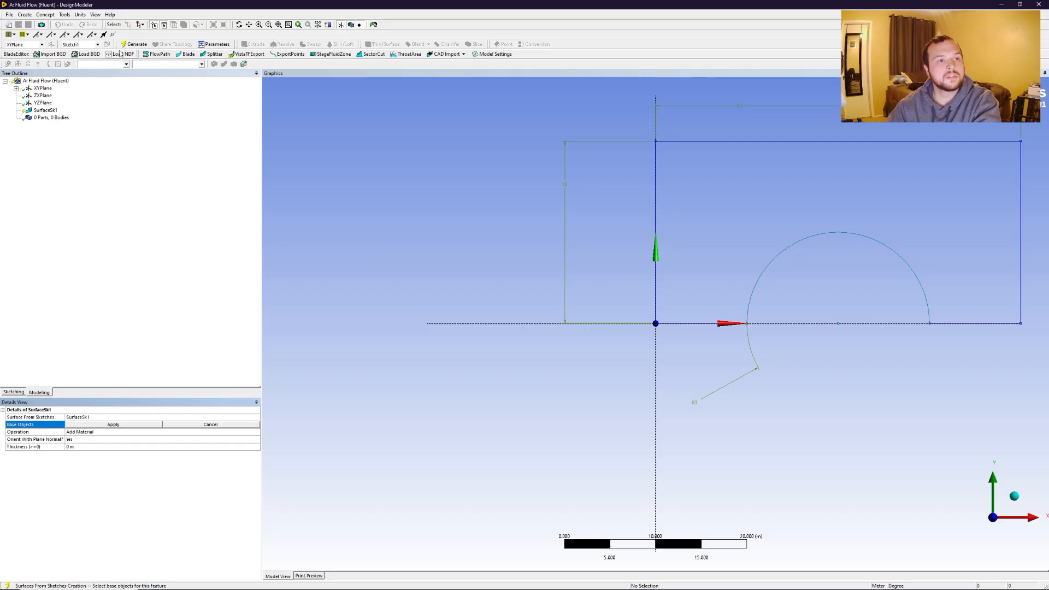
left_click(660, 232)
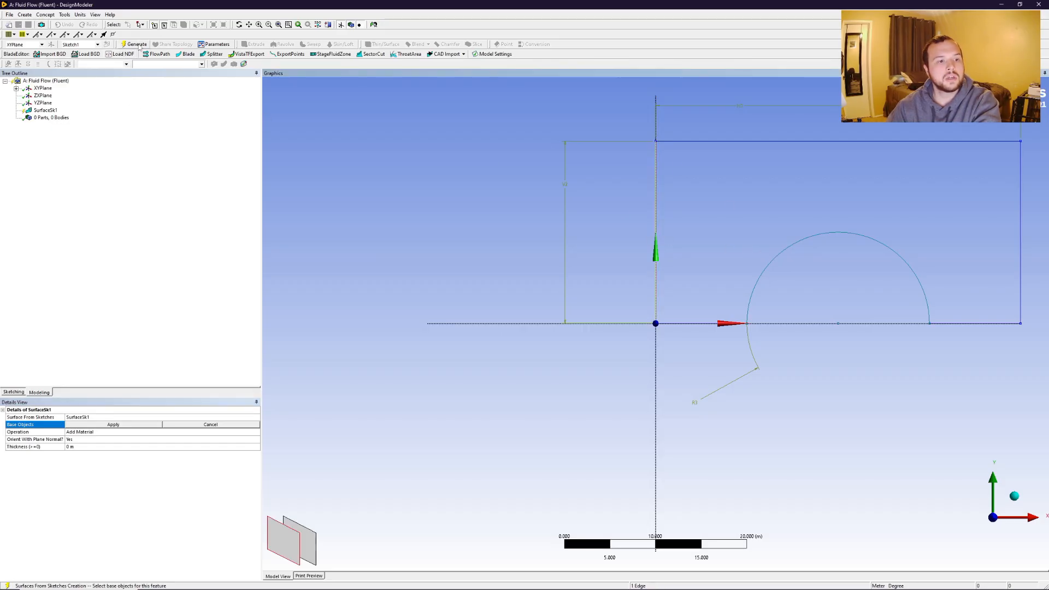
left_click(115, 425)
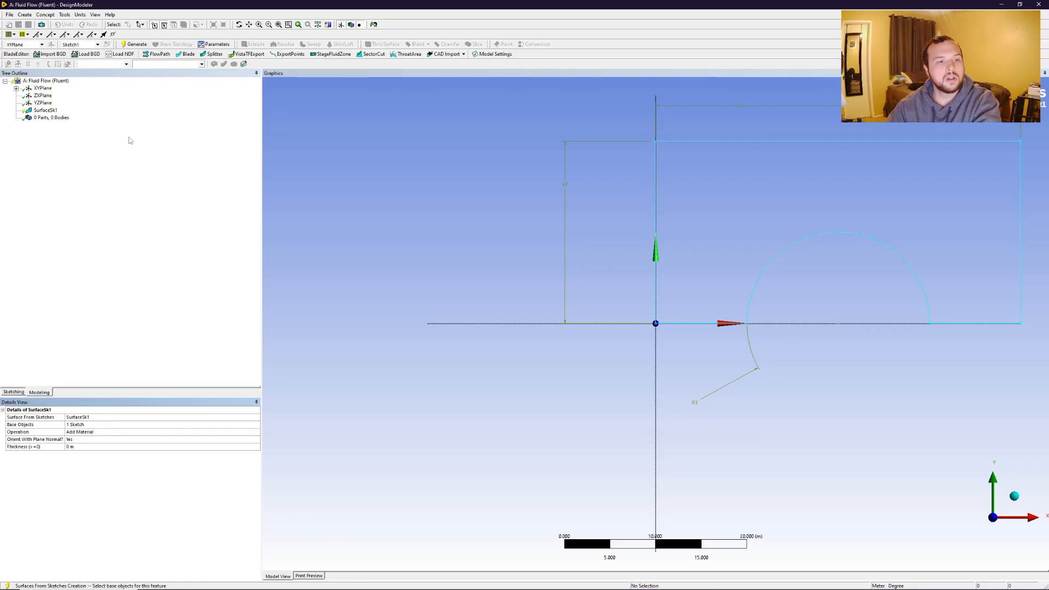
left_click(134, 44)
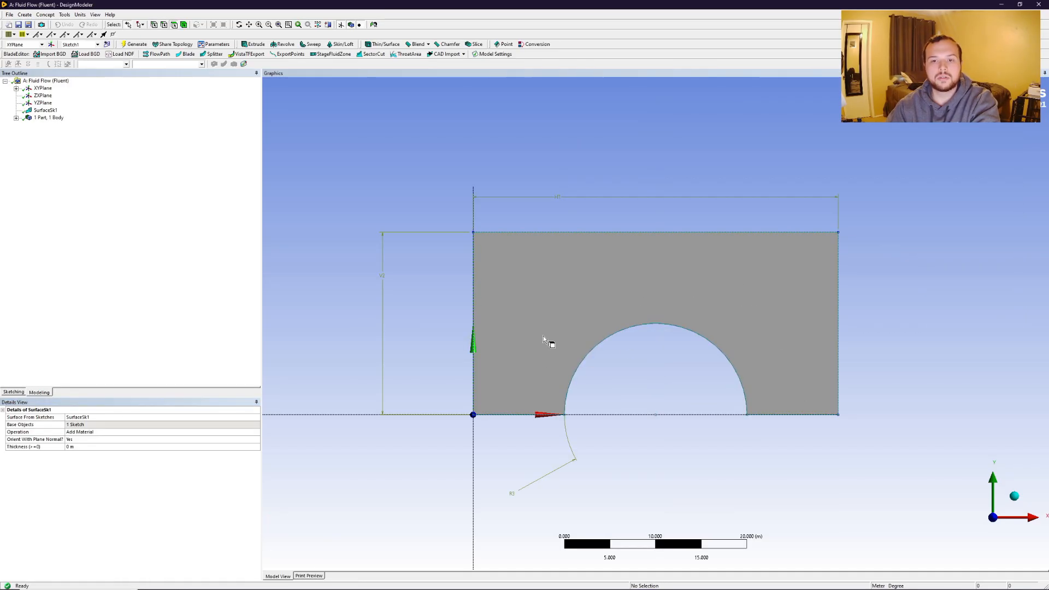
Switch back to Workbench and open the Mesh component of the Fluid Flow (Fluent) system
mouse_move(471, 589)
left_click(615, 582)
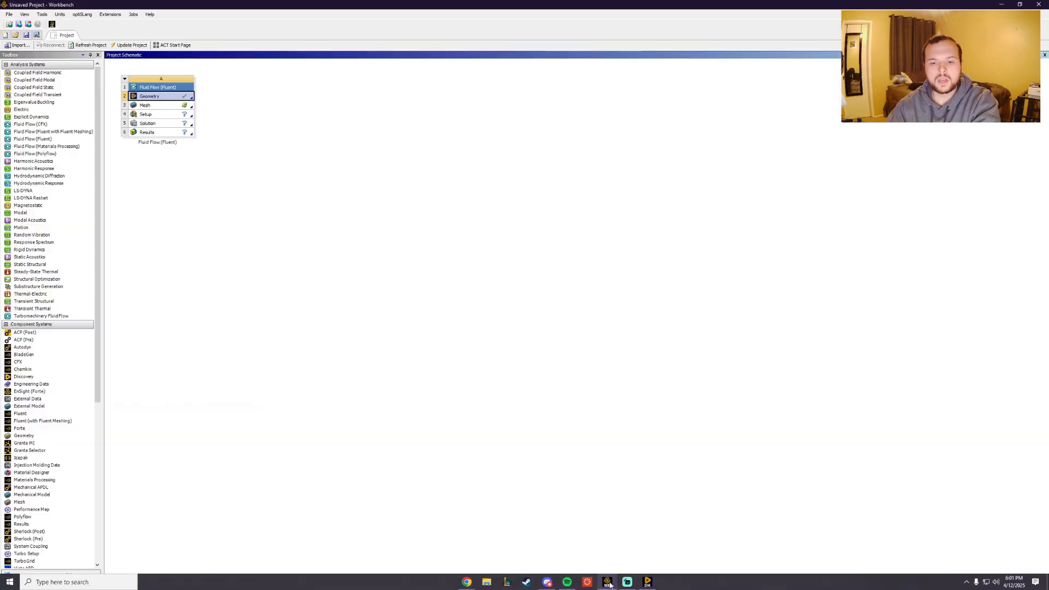
right_click(149, 108)
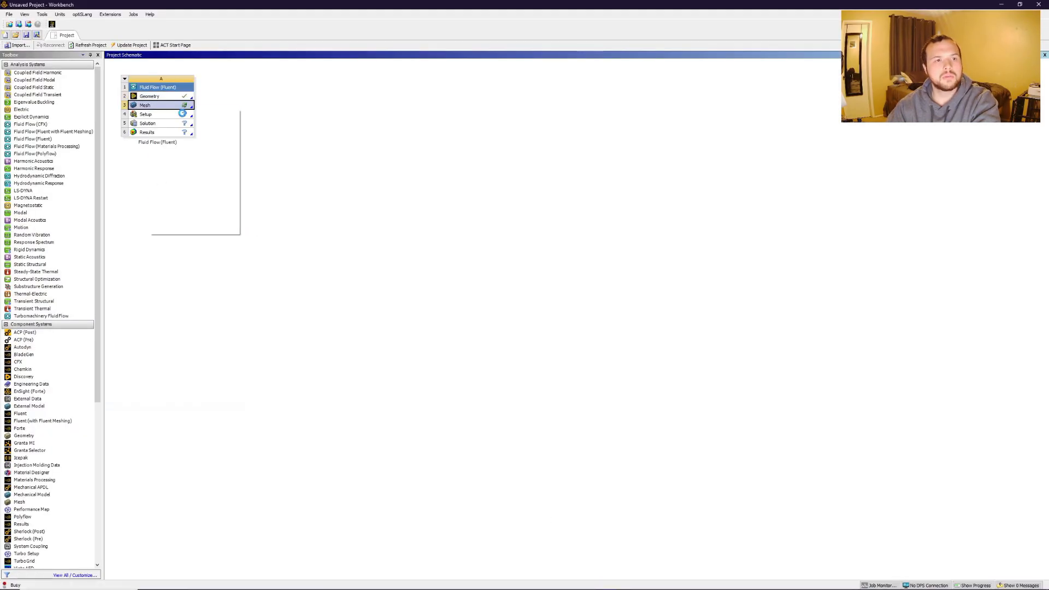
Switch to the Meshing window and orient the surface body face-on to the XY plane
left_click(186, 113)
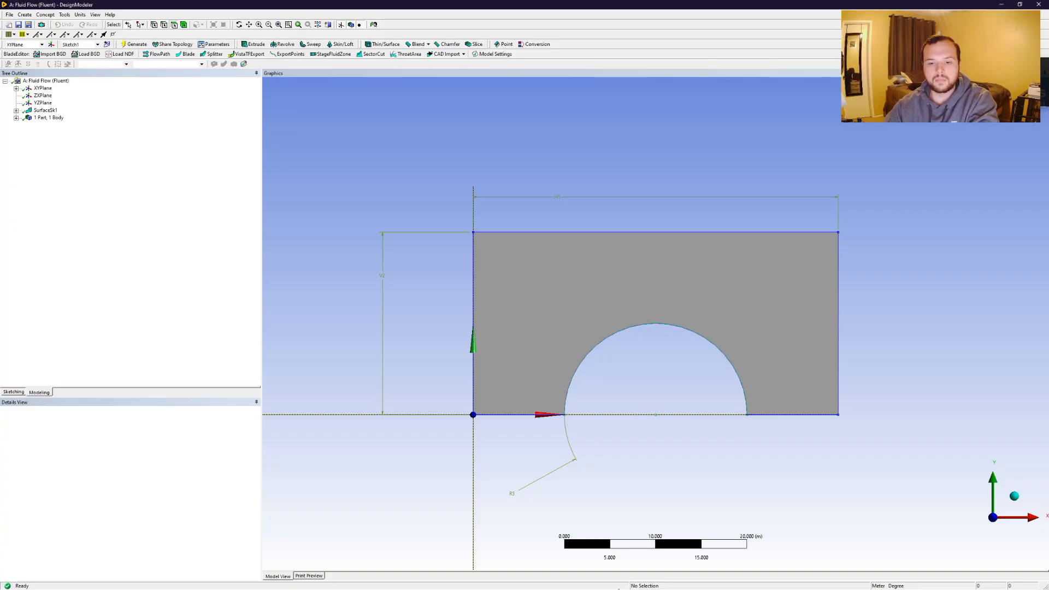
key("super")
mouse_move(648, 582)
left_click(685, 563)
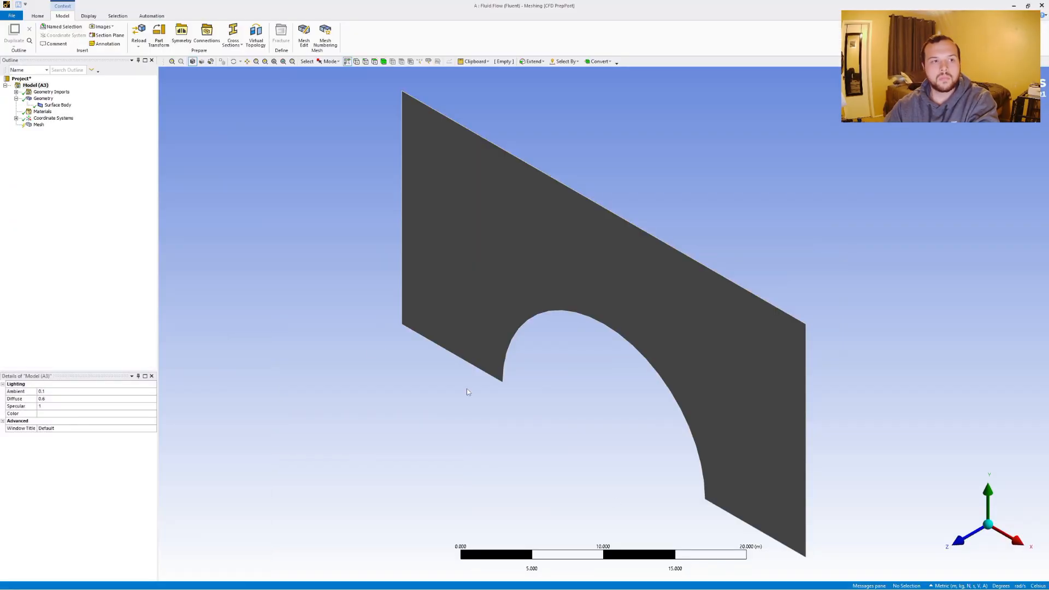
left_click(962, 539)
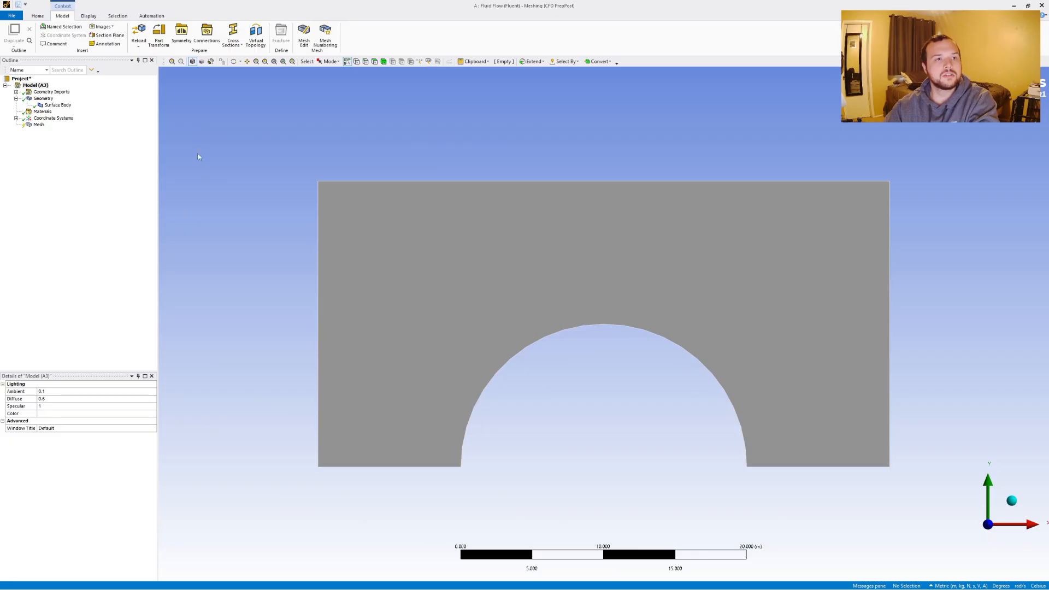
Create a named selection called semicircle from the curved edge of the cut-out
left_click(365, 62)
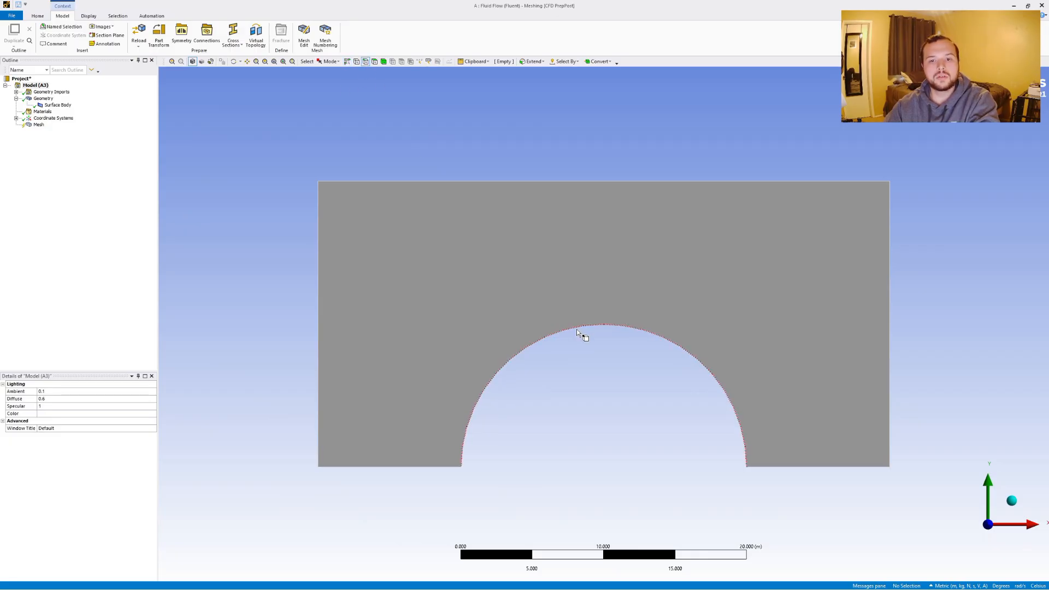
right_click(578, 333)
left_click(612, 476)
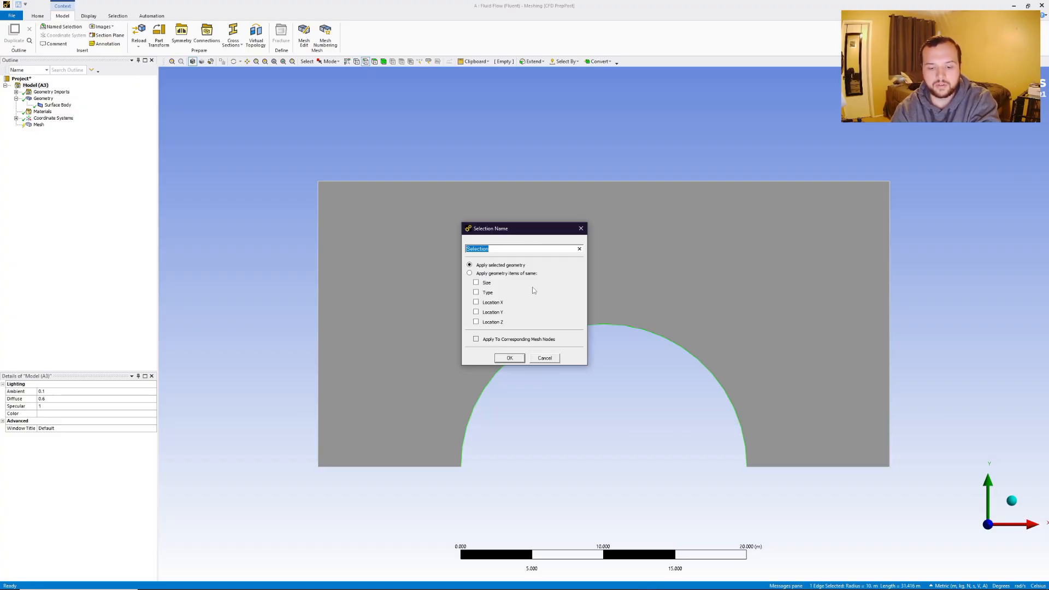
type("se")
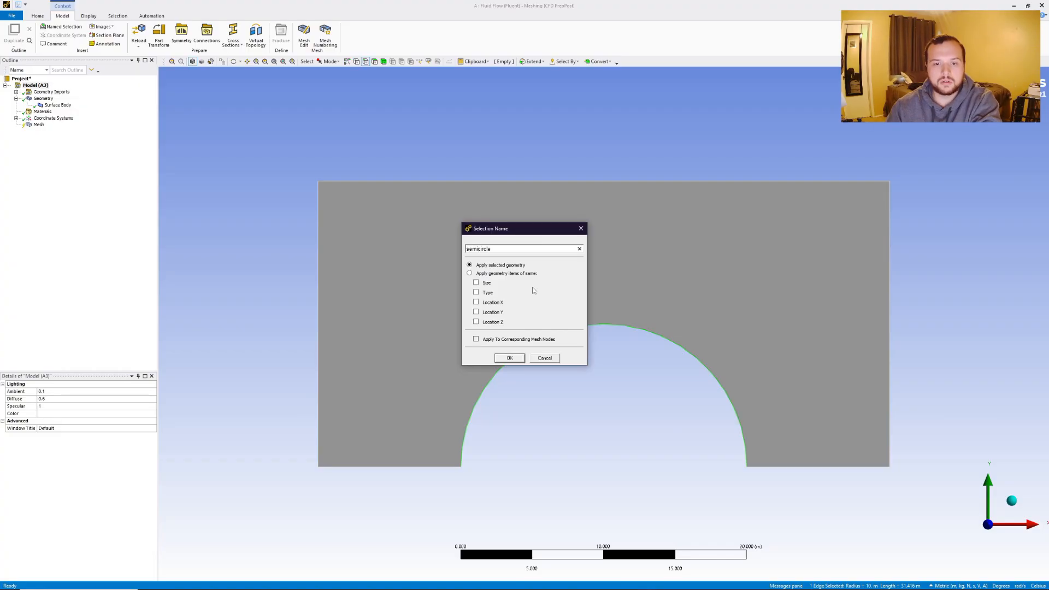
type("micircle")
left_click(510, 358)
Create a named selection called v_inlet from the domain's left vertical edge
left_click(321, 309)
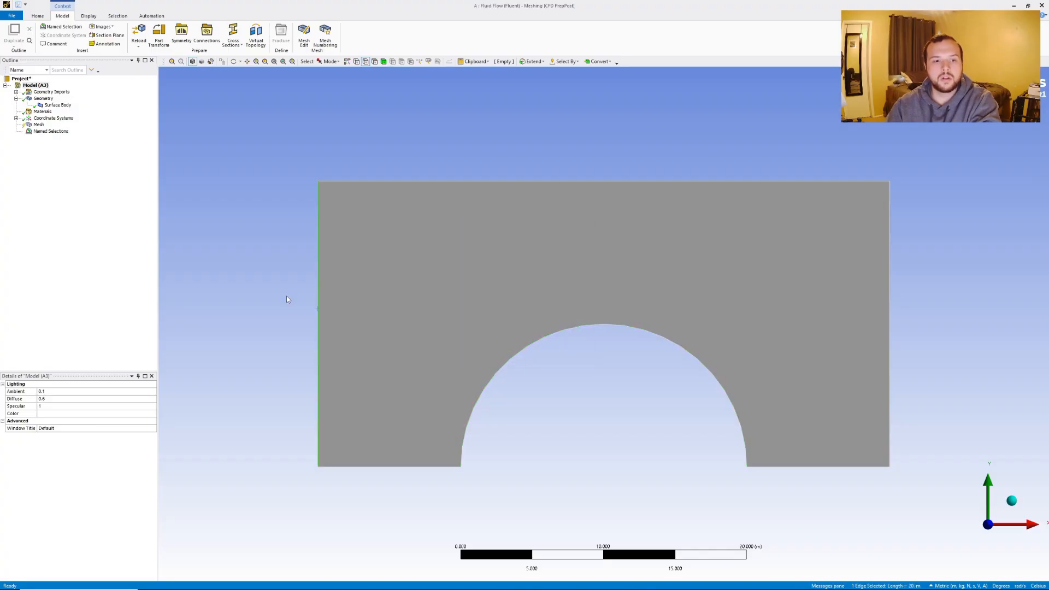
right_click(286, 296)
left_click(327, 445)
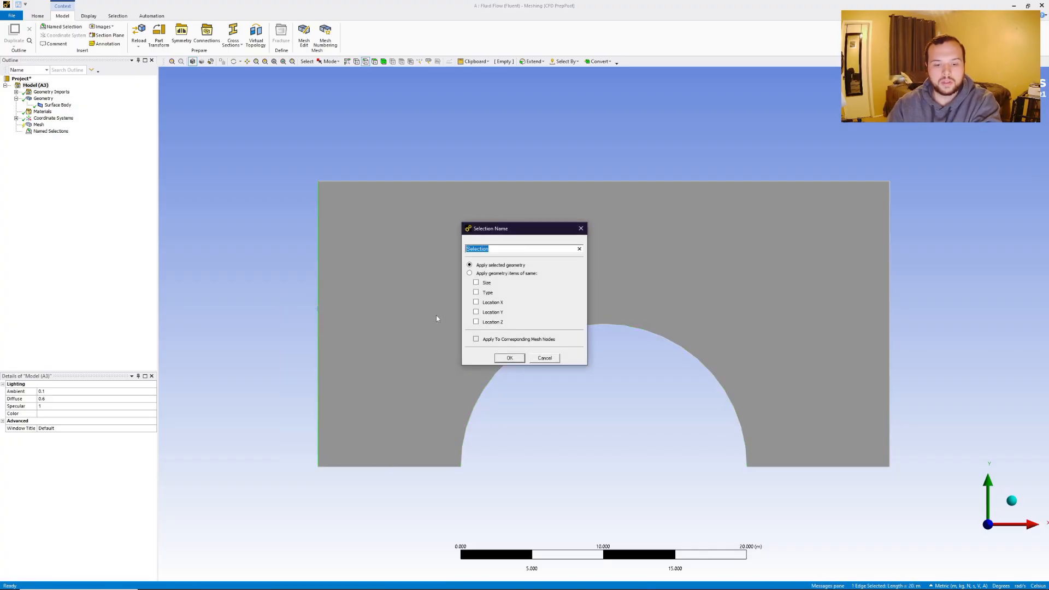
type("v_inlet")
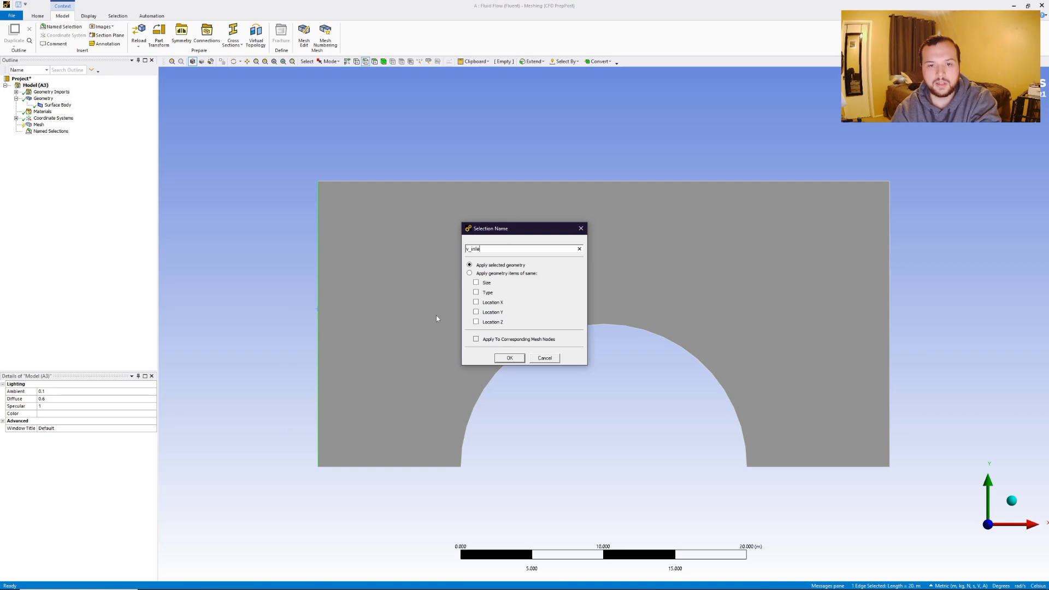
left_click(510, 356)
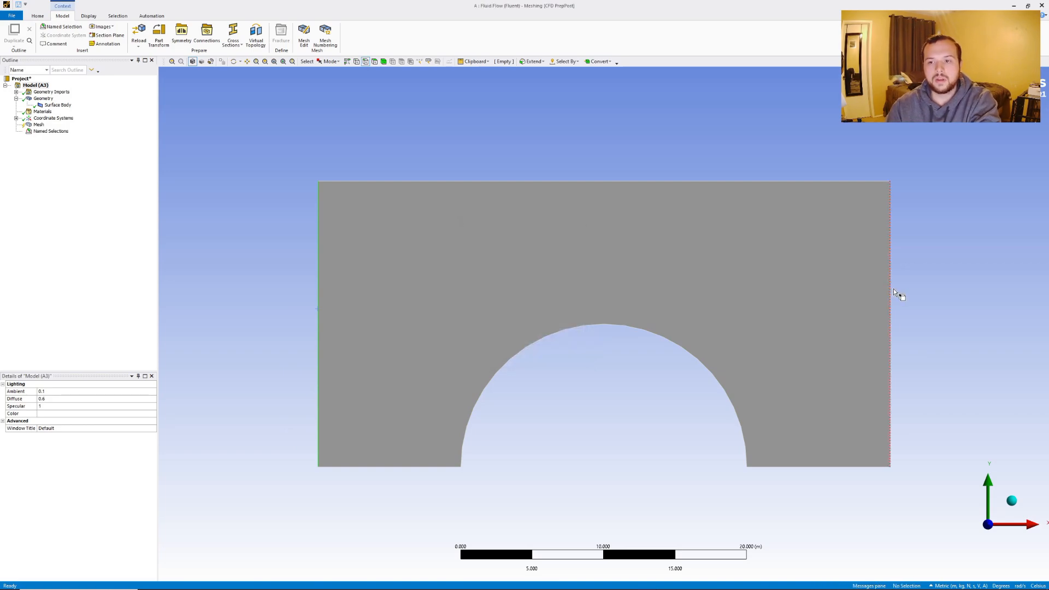
Create a named selection called p_outlet from the domain's right vertical edge
left_click(899, 295)
right_click(905, 294)
left_click(940, 442)
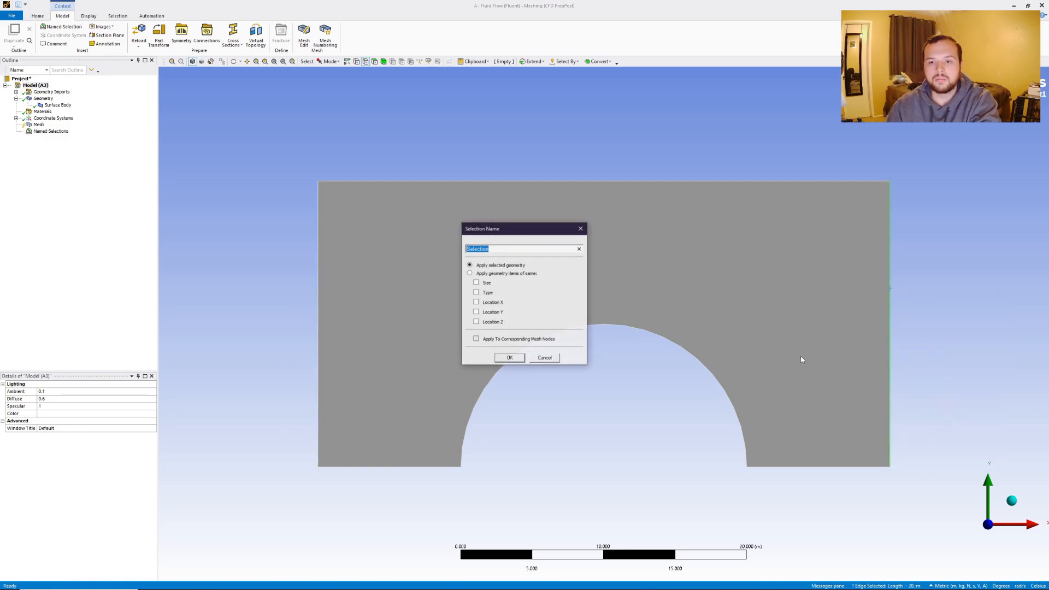
type("p_outlet")
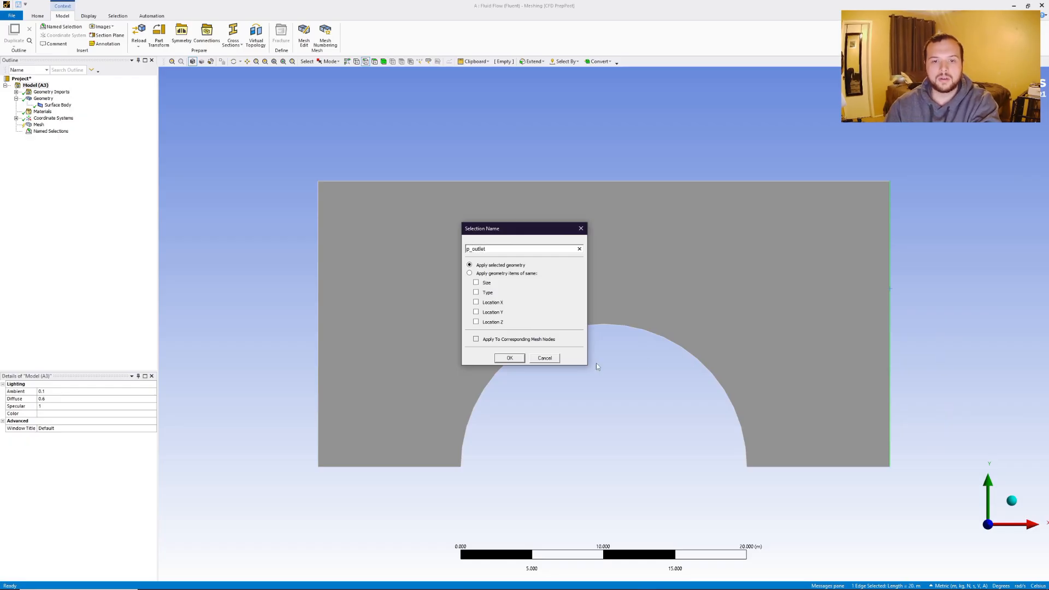
left_click(509, 358)
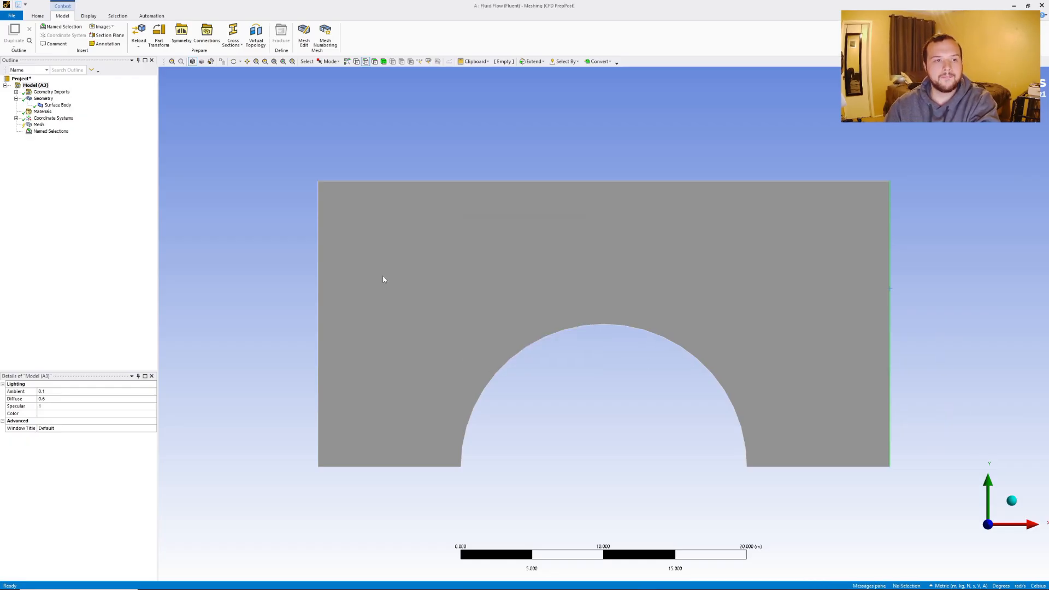
Create a named selection called walls from the domain's upper edge and the two straight lower edges beside the semicircle
left_click(393, 186)
left_click(392, 468, "ctrl")
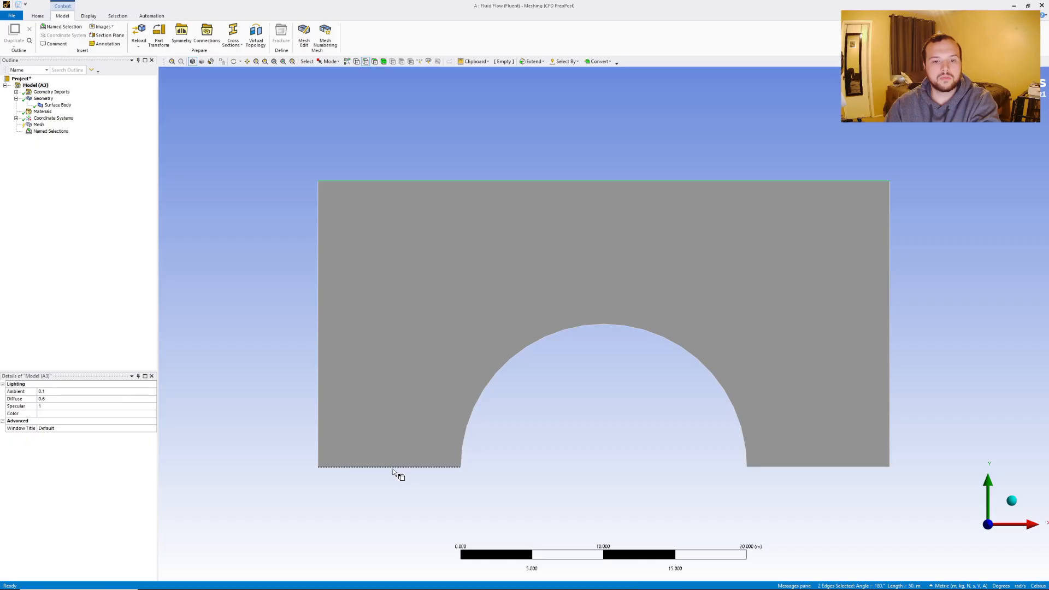
left_click(846, 467, "ctrl")
right_click(349, 137)
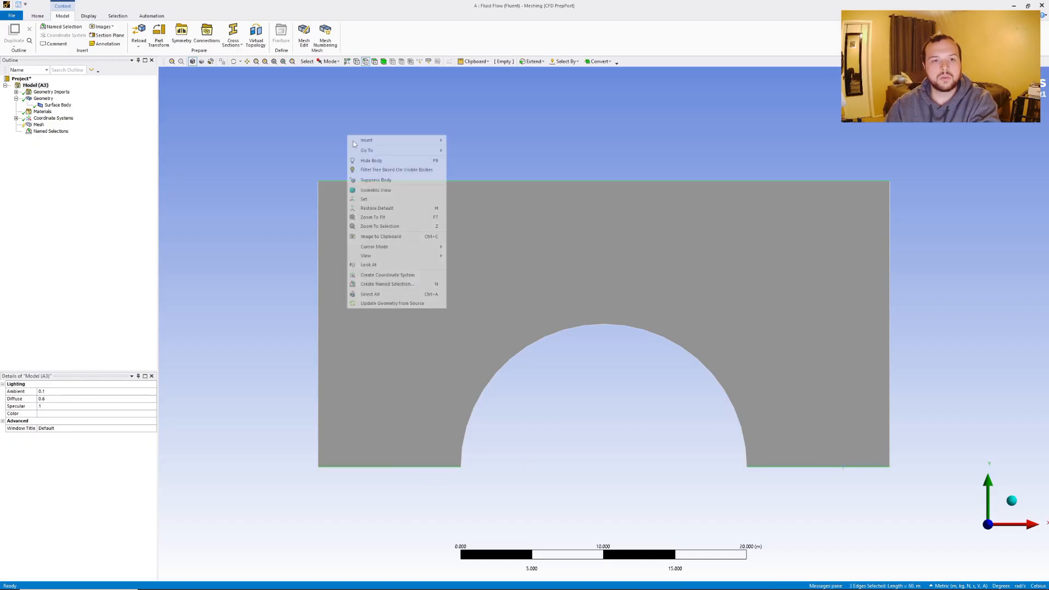
left_click(387, 284)
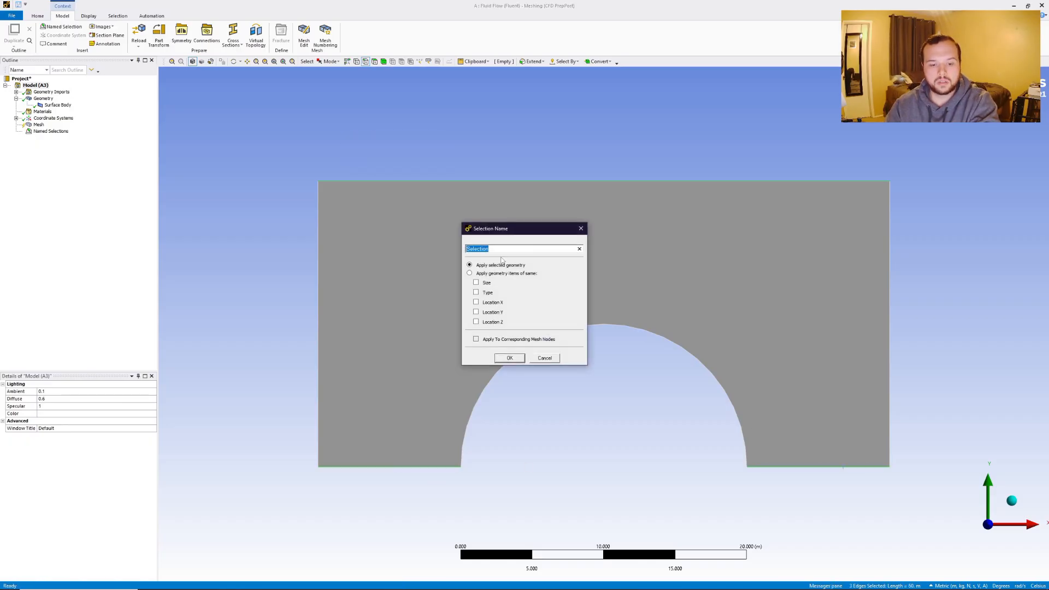
type("walls")
left_click(510, 358)
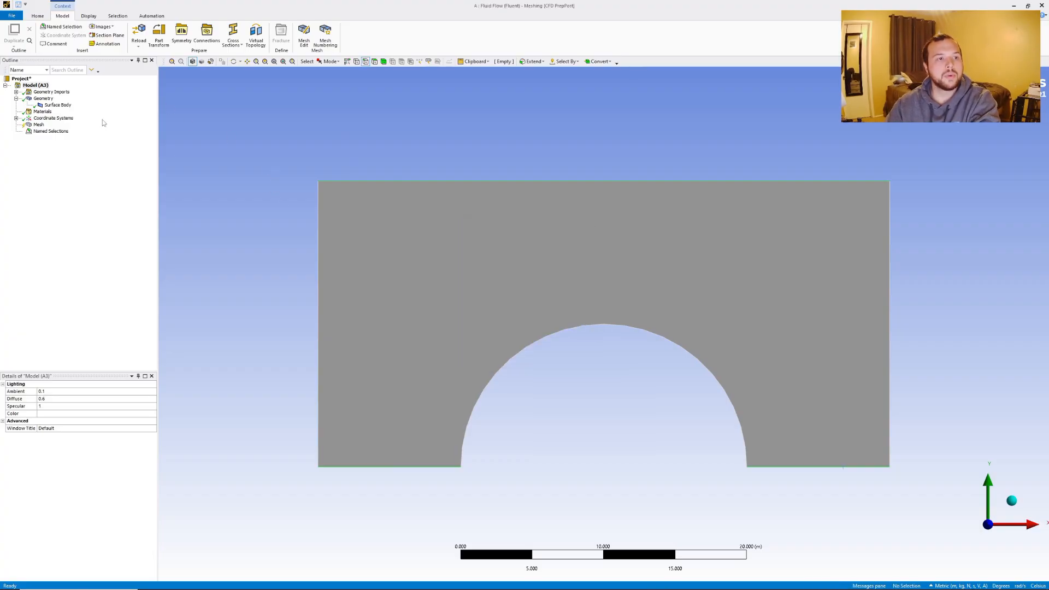
Insert a mesh method scoped to the surface body, set it to Triangles, and generate the mesh
right_click(37, 124)
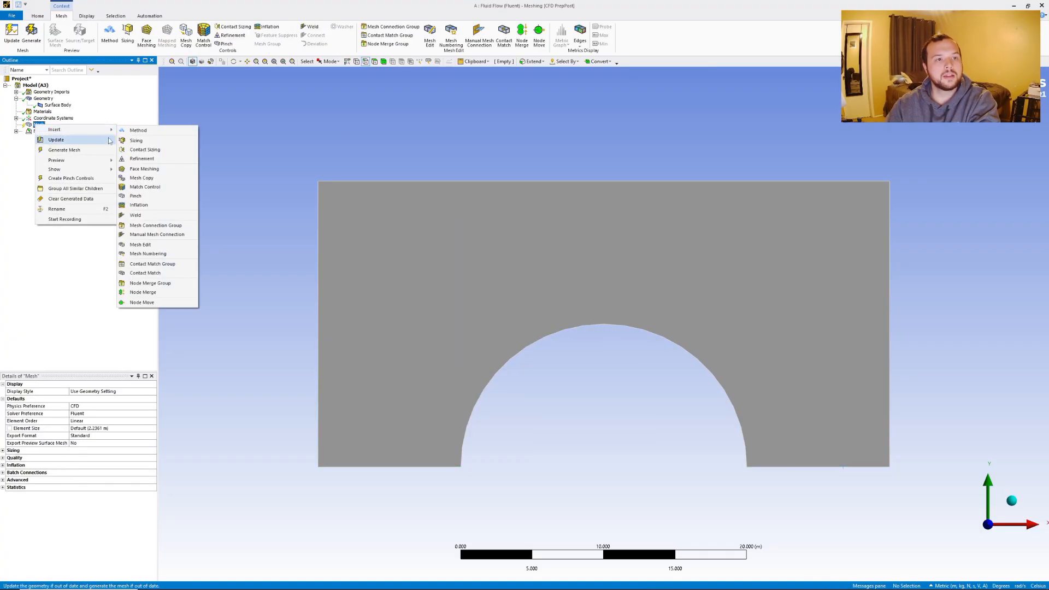
left_click(138, 130)
left_click(403, 328)
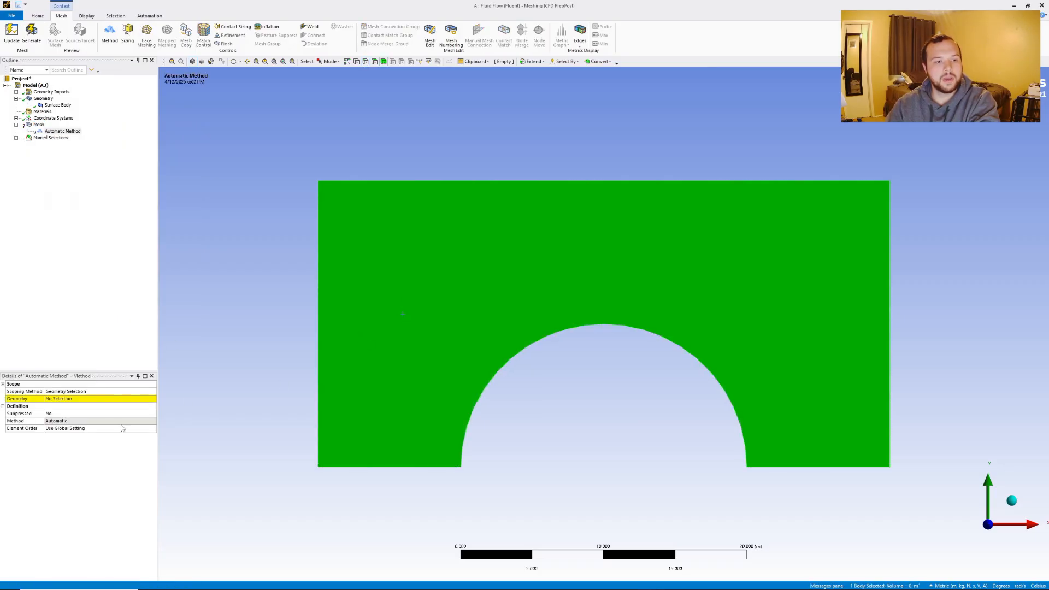
left_click(65, 399)
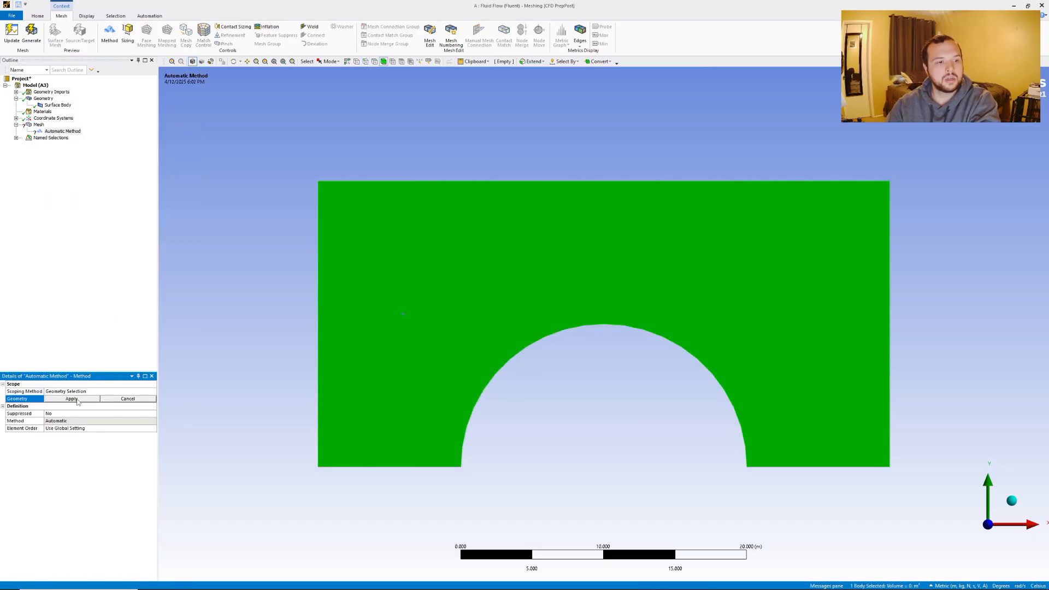
left_click(82, 399)
double_click(81, 421)
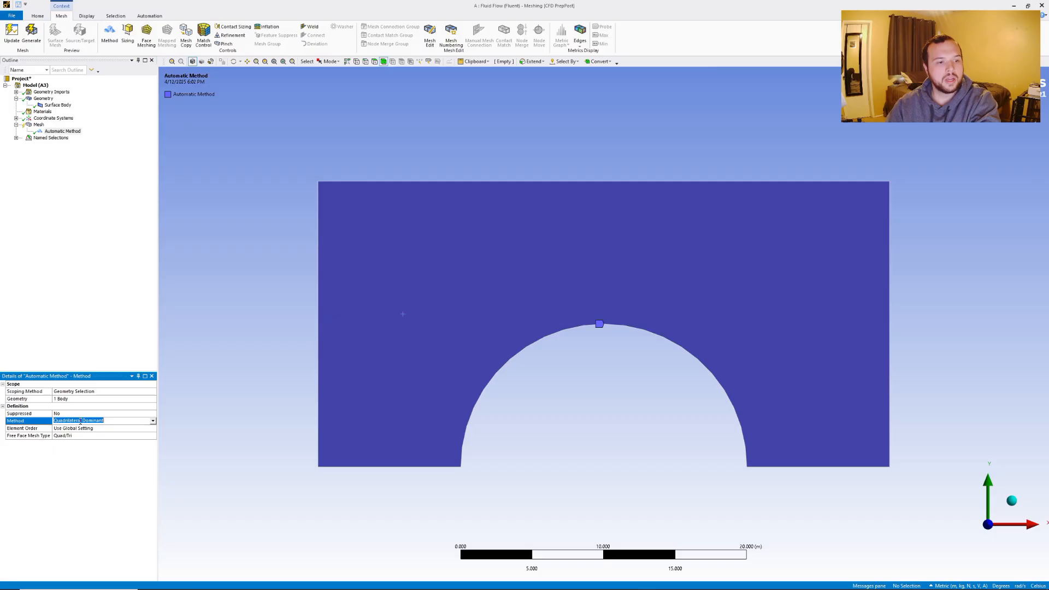
left_click(153, 421)
left_click(88, 431)
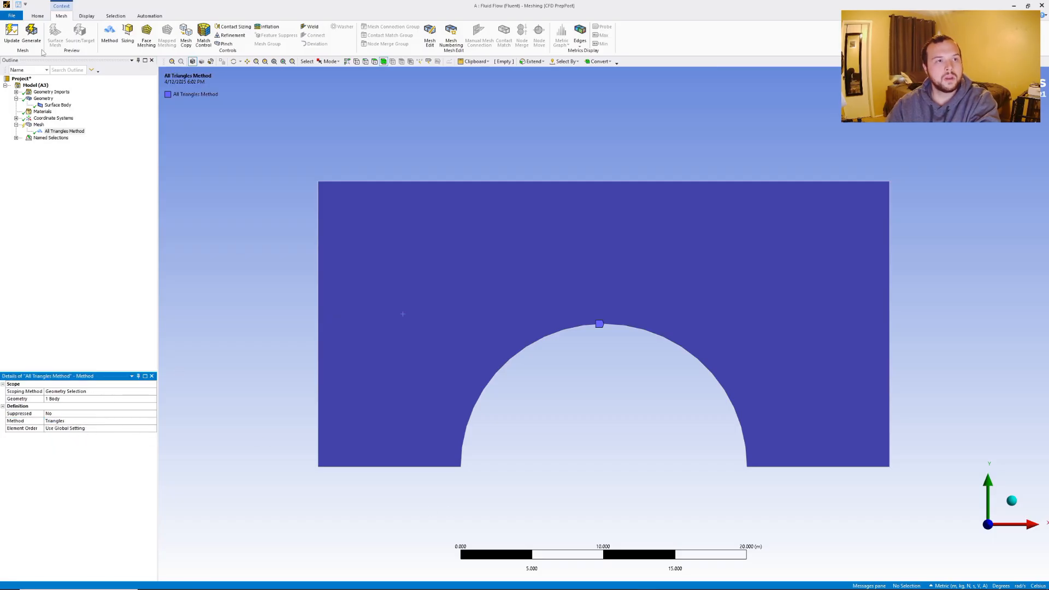
left_click(31, 32)
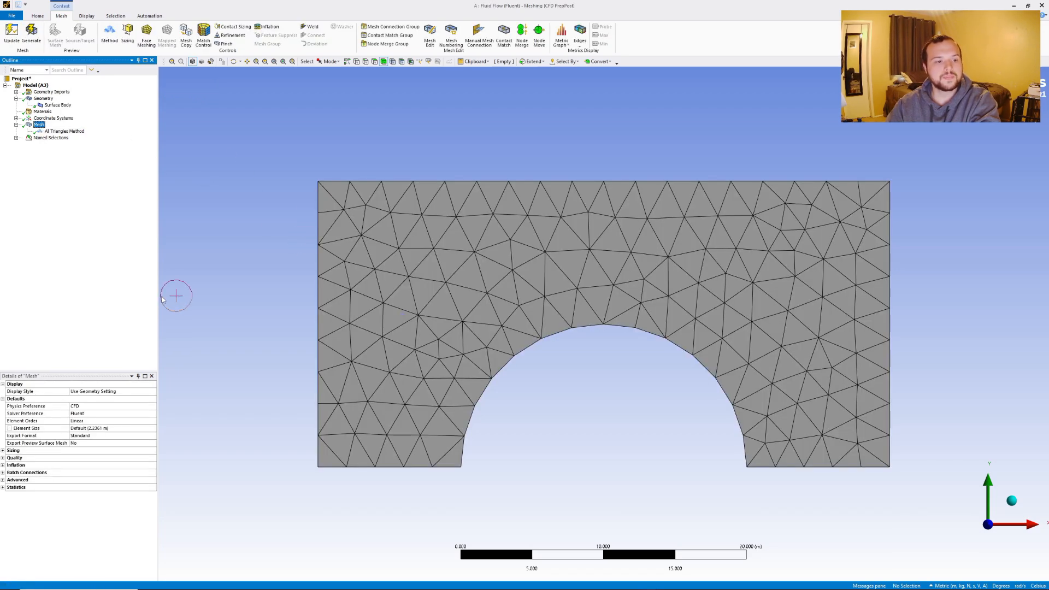
Set the global mesh element size to 0.5 m and regenerate the mesh
left_click(104, 429)
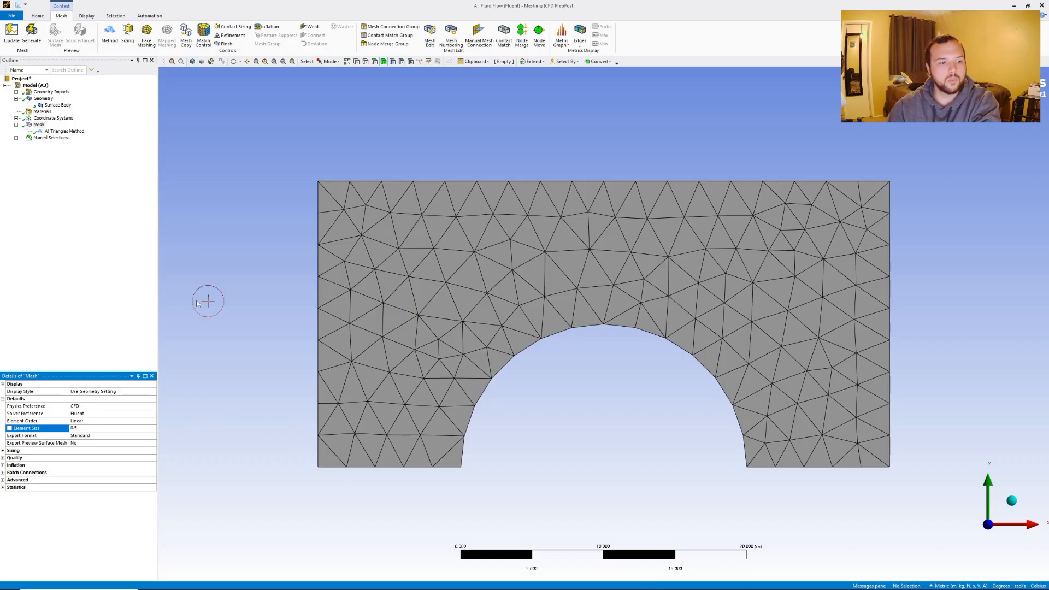
left_click(243, 292)
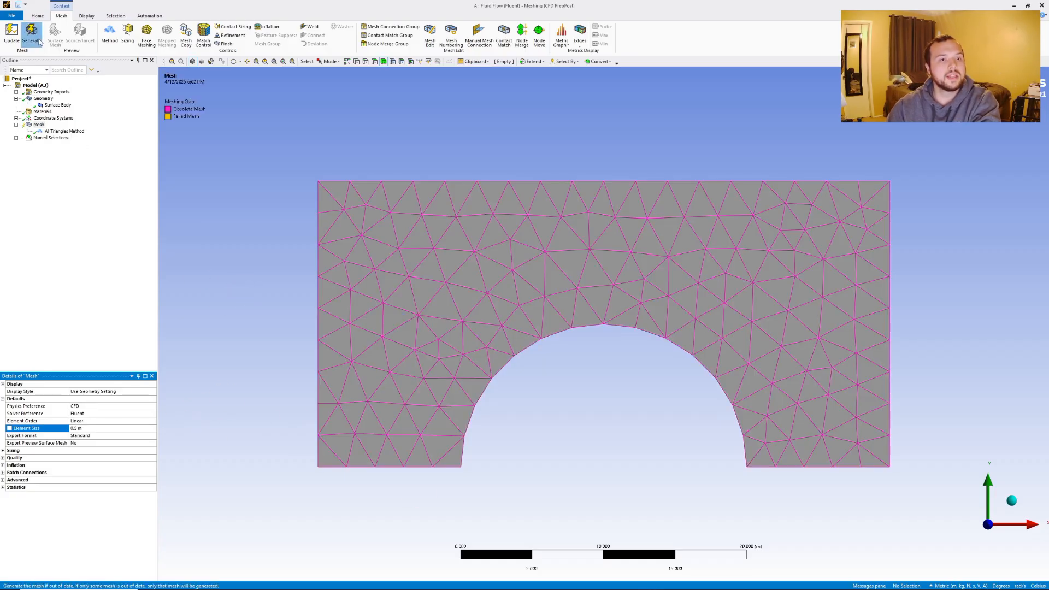
left_click(31, 33)
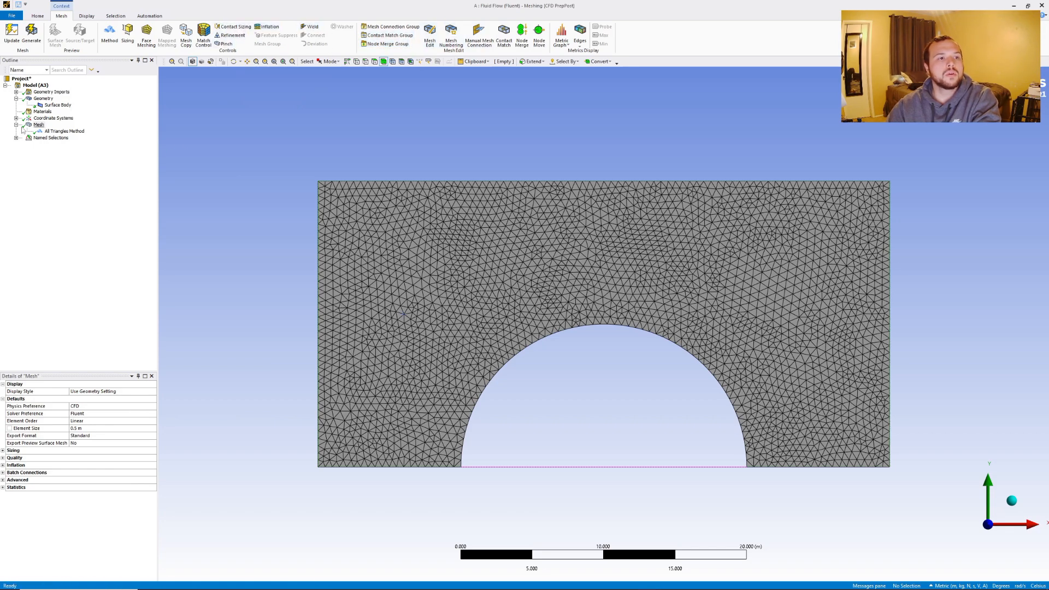
Insert a mesh Sizing control and scope it to all six edges of the domain, including the semicircle
right_click(39, 127)
mouse_move(82, 133)
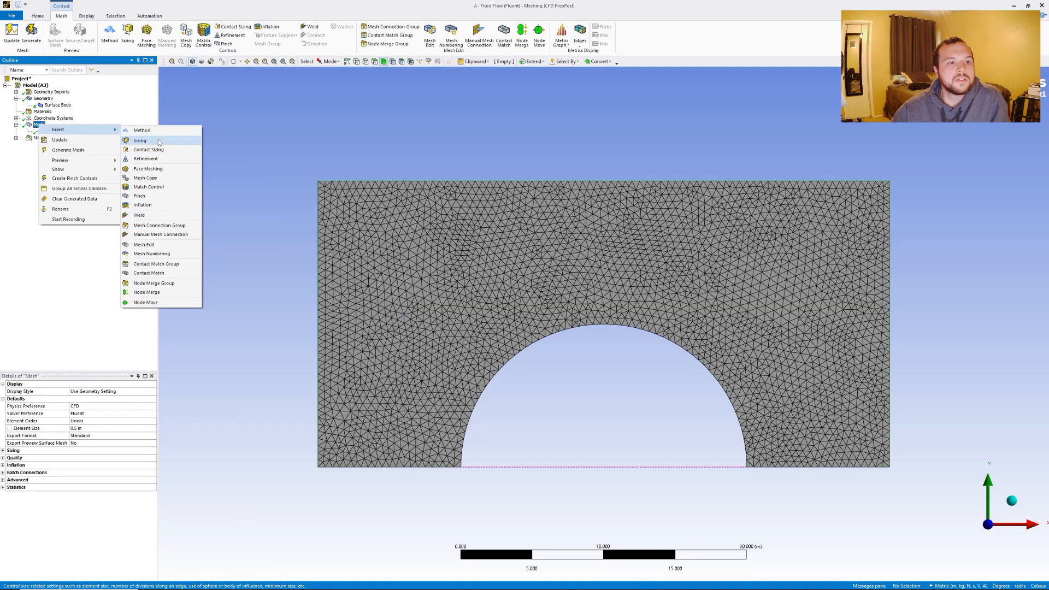
left_click(140, 140)
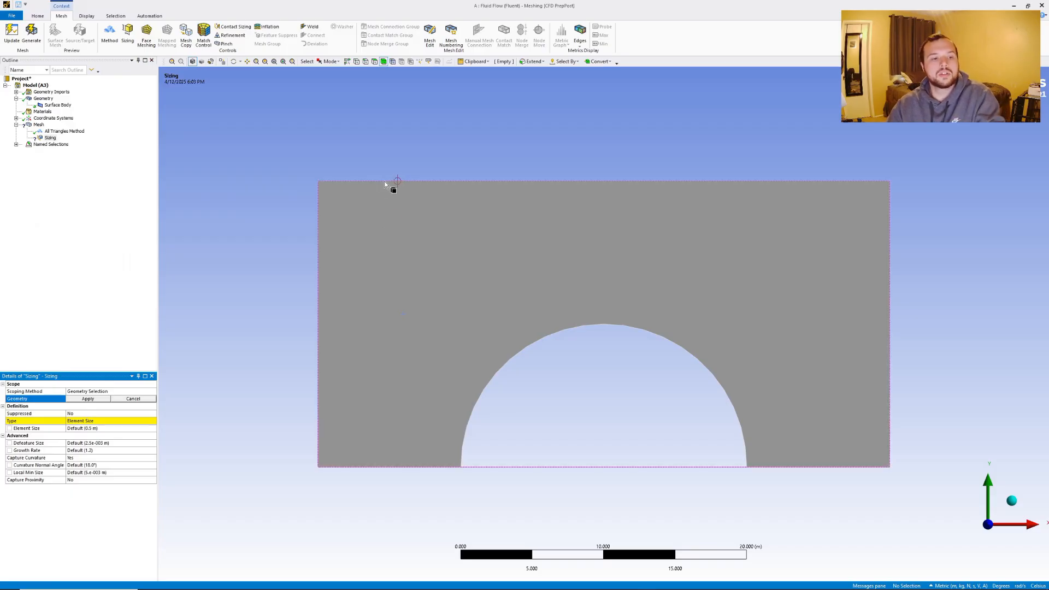
left_click(365, 61)
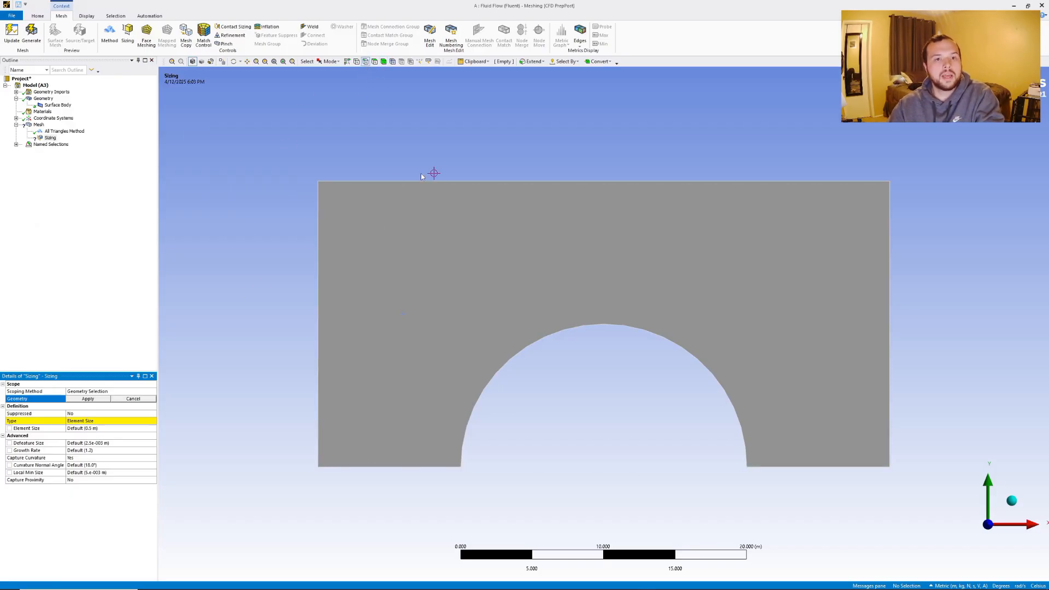
left_click(417, 467)
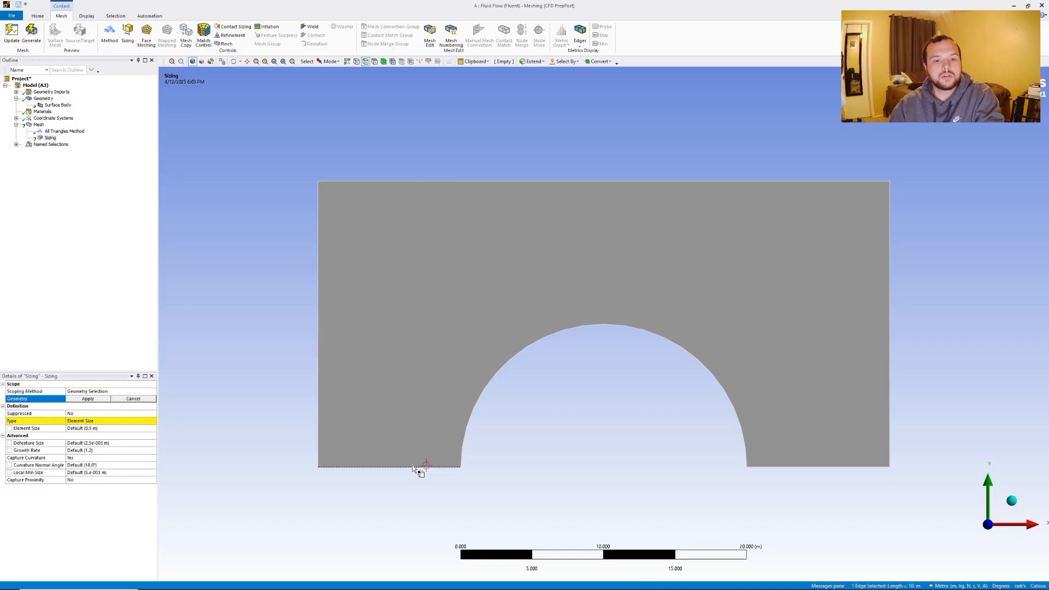
left_click(321, 391, "ctrl")
left_click(407, 182, "ctrl")
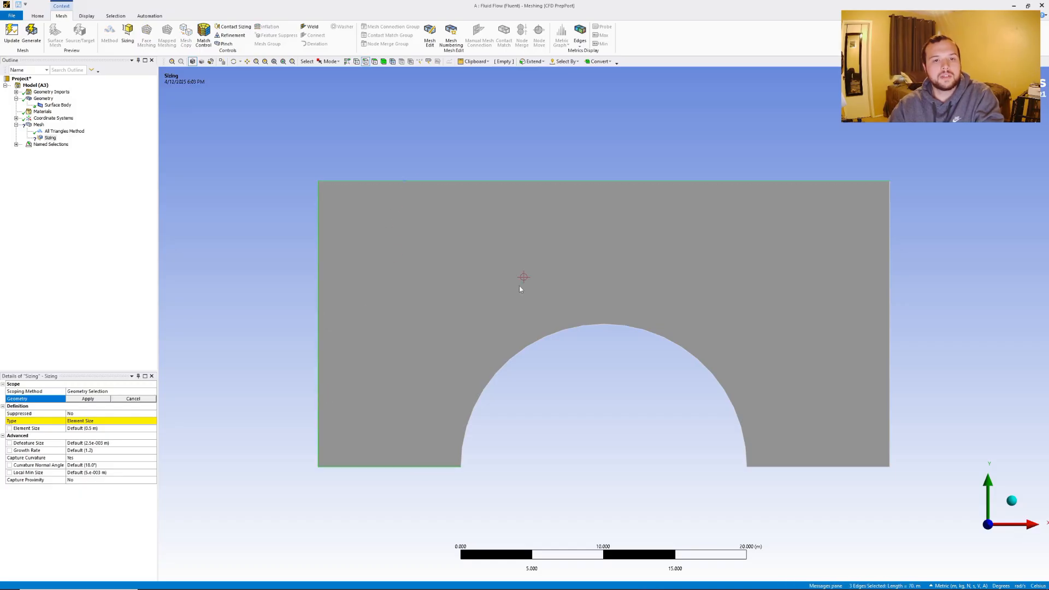
left_click(548, 339, "ctrl")
left_click(832, 467, "ctrl")
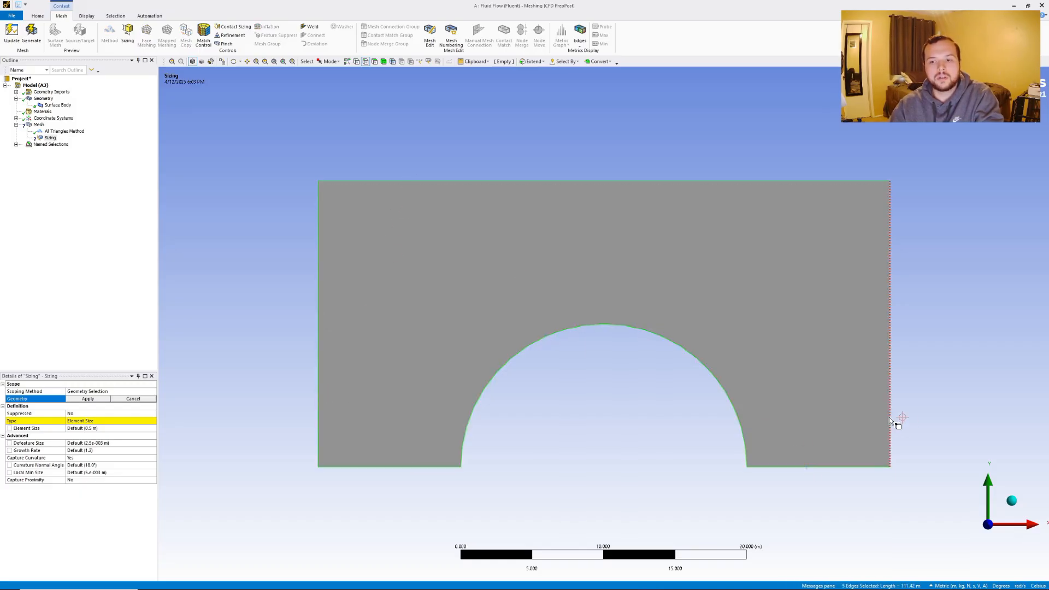
left_click(891, 419, "ctrl")
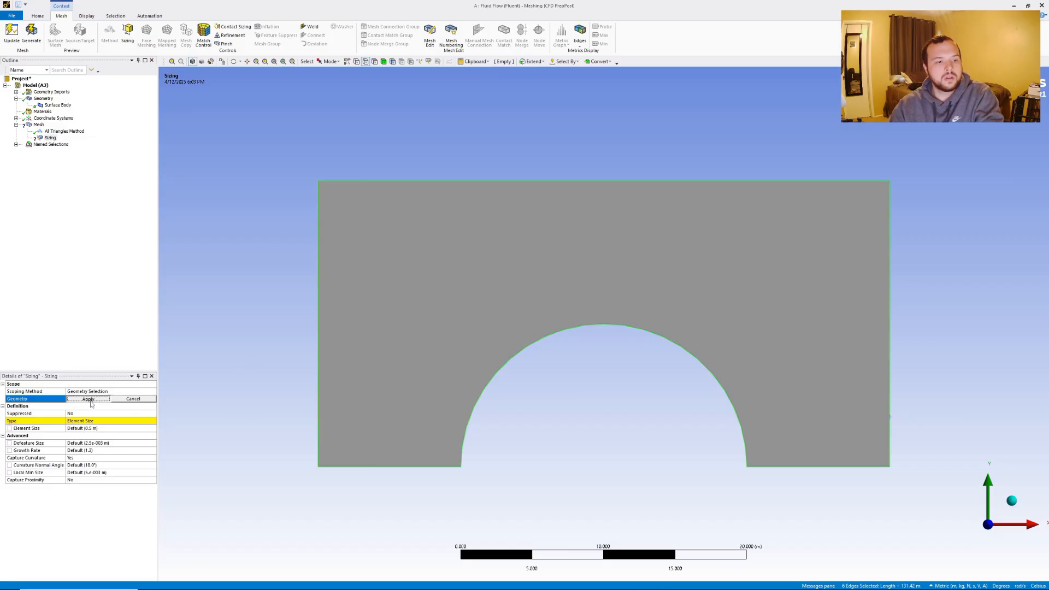
left_click(90, 400)
Set the edge sizing's element size to 0.25 m
left_click(107, 428)
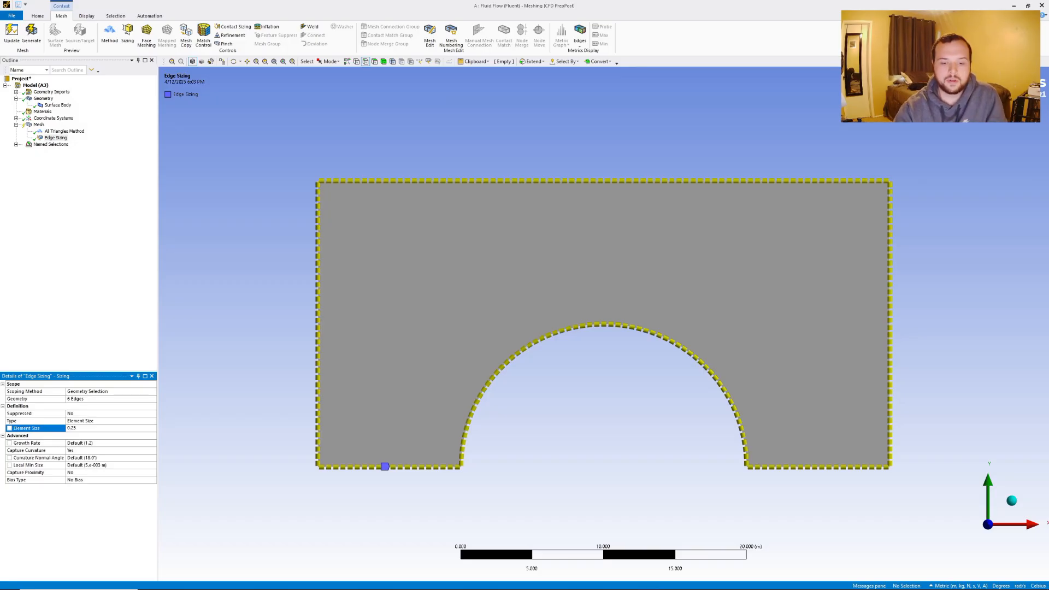
type("0.25")
key("Return")
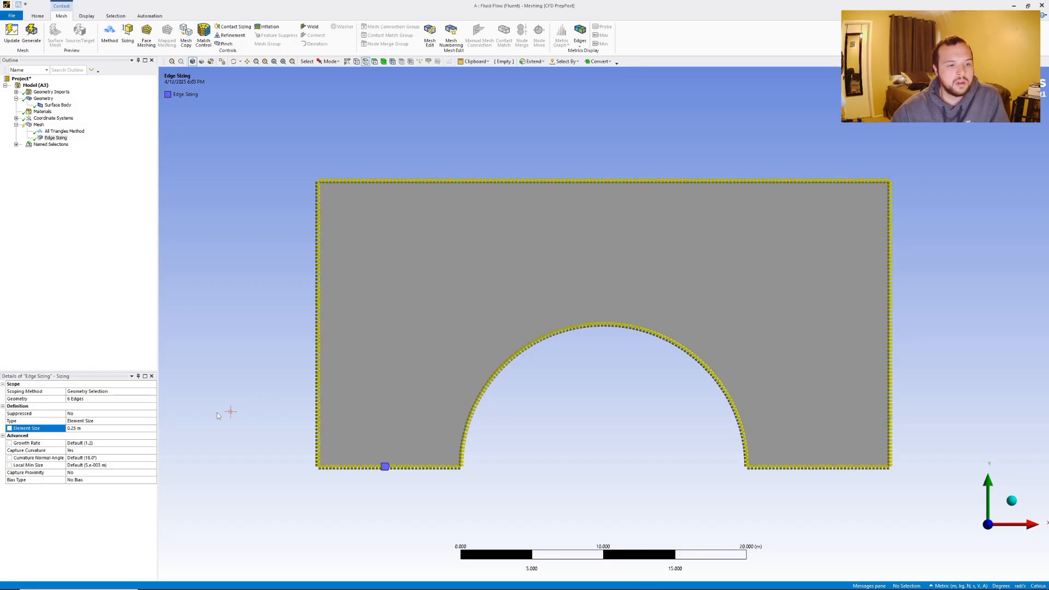
Generate the mesh with the edge sizing and insert a Refinement control scoped to the domain's single face
left_click(30, 36)
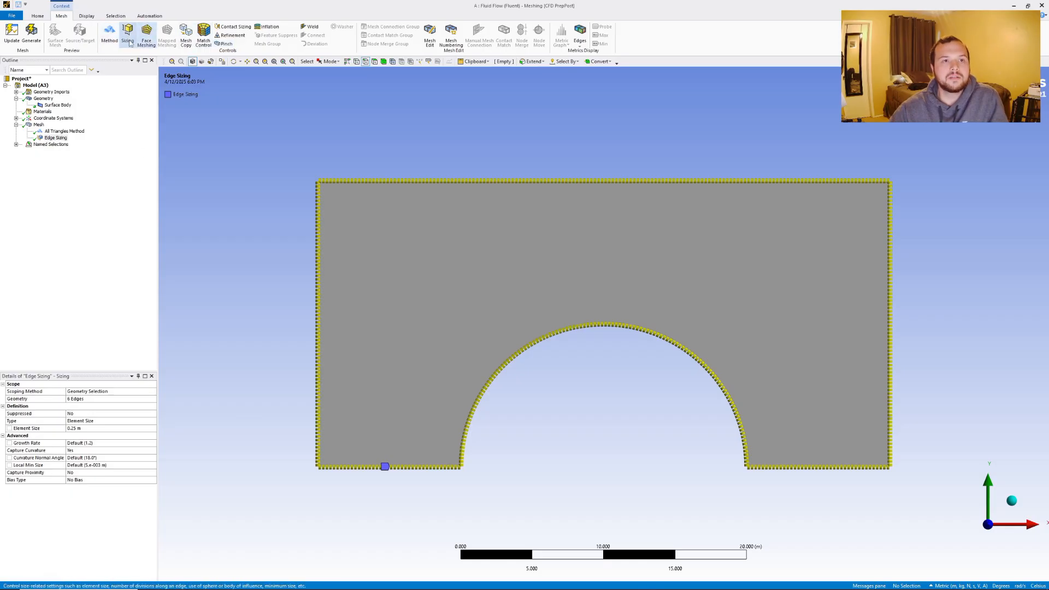
right_click(40, 125)
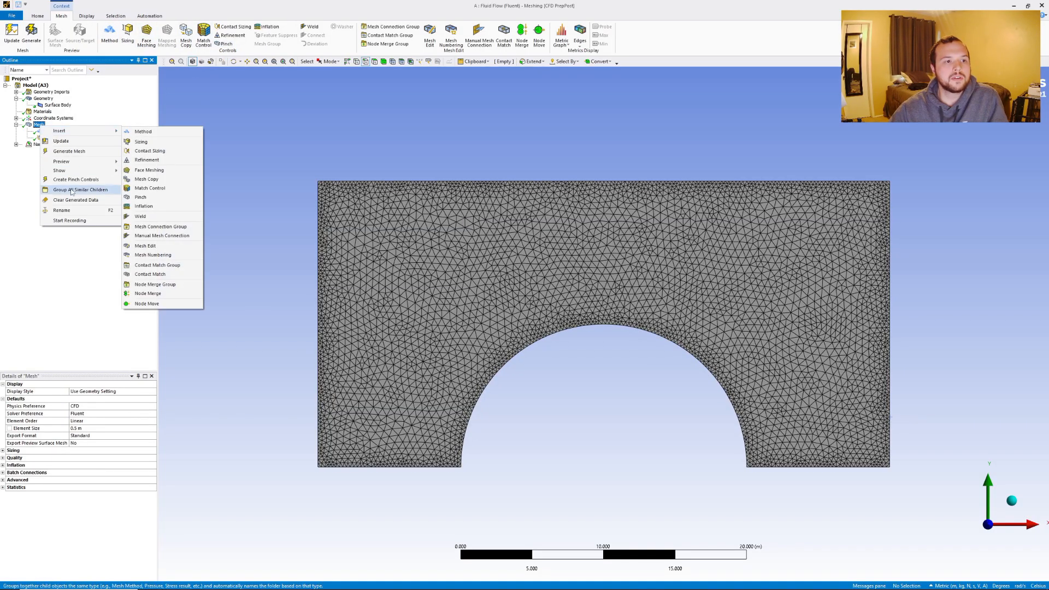
left_click(143, 161)
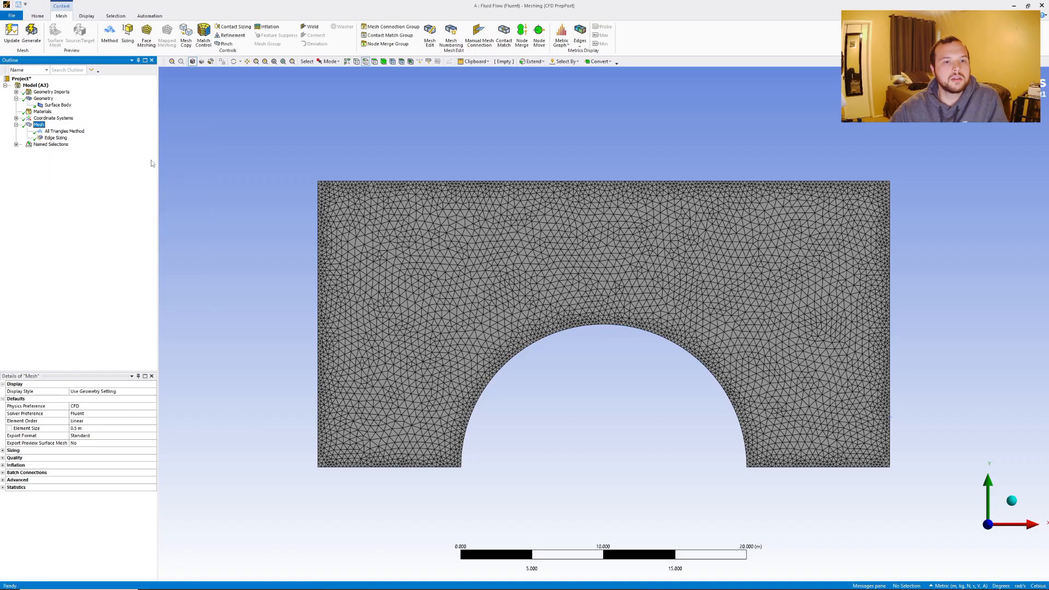
left_click(417, 271)
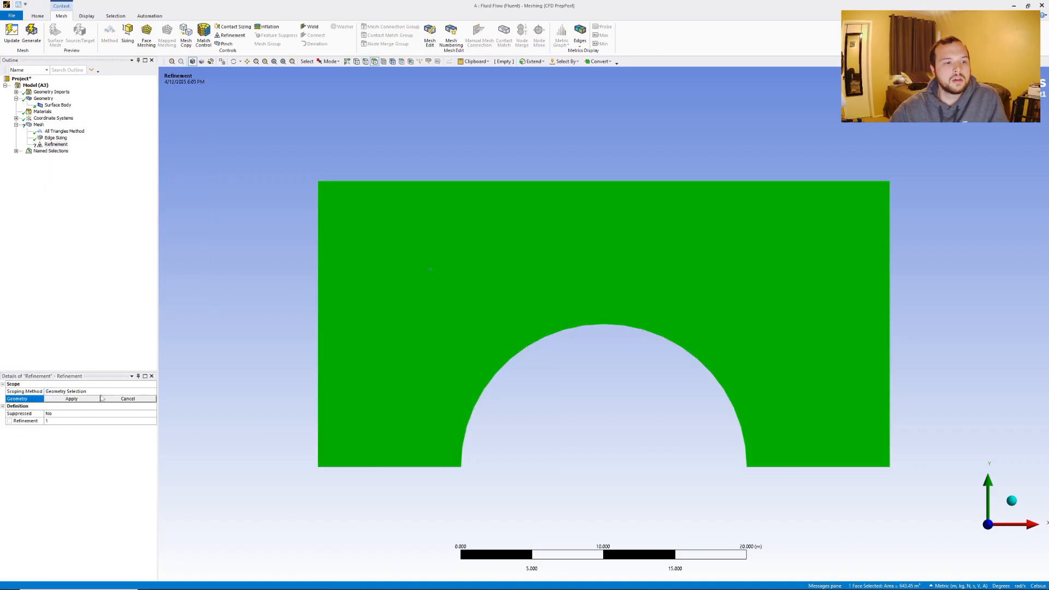
left_click(92, 400)
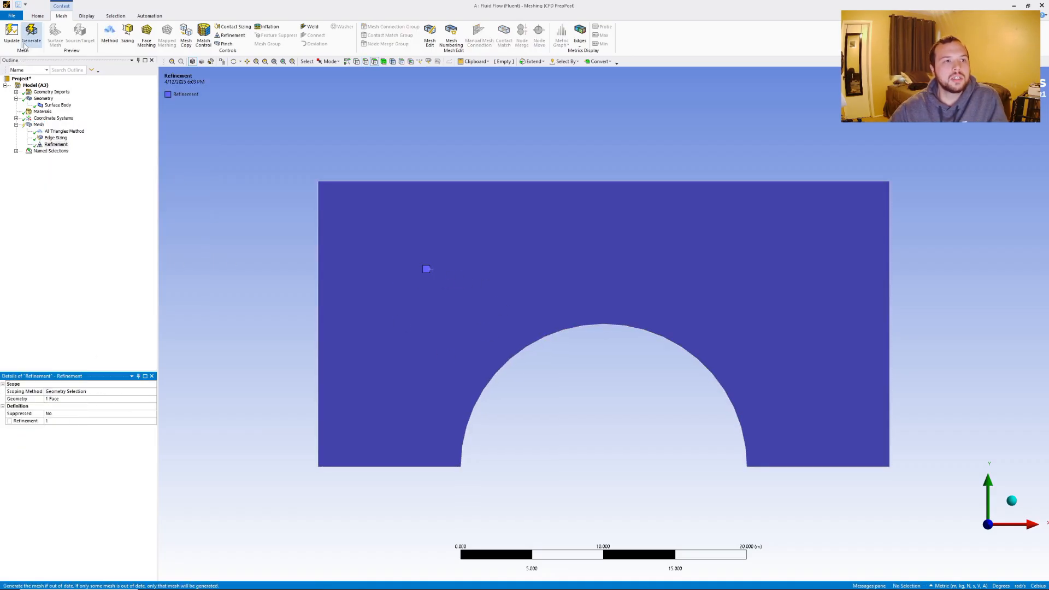
Regenerate the mesh with the face refinement, and update the Mesh component in the Workbench project
left_click(29, 35)
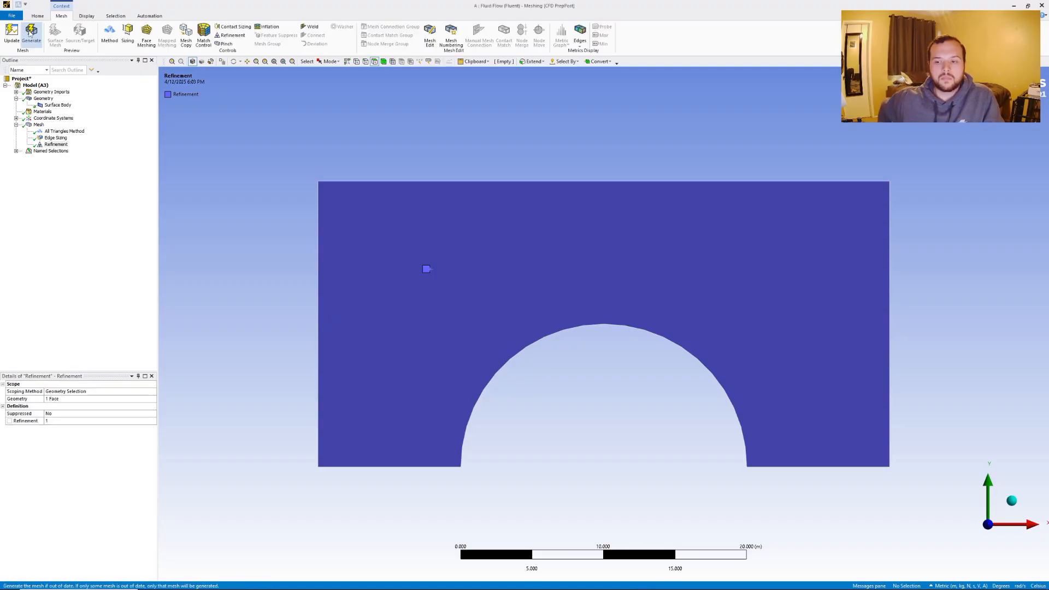
left_click(39, 125)
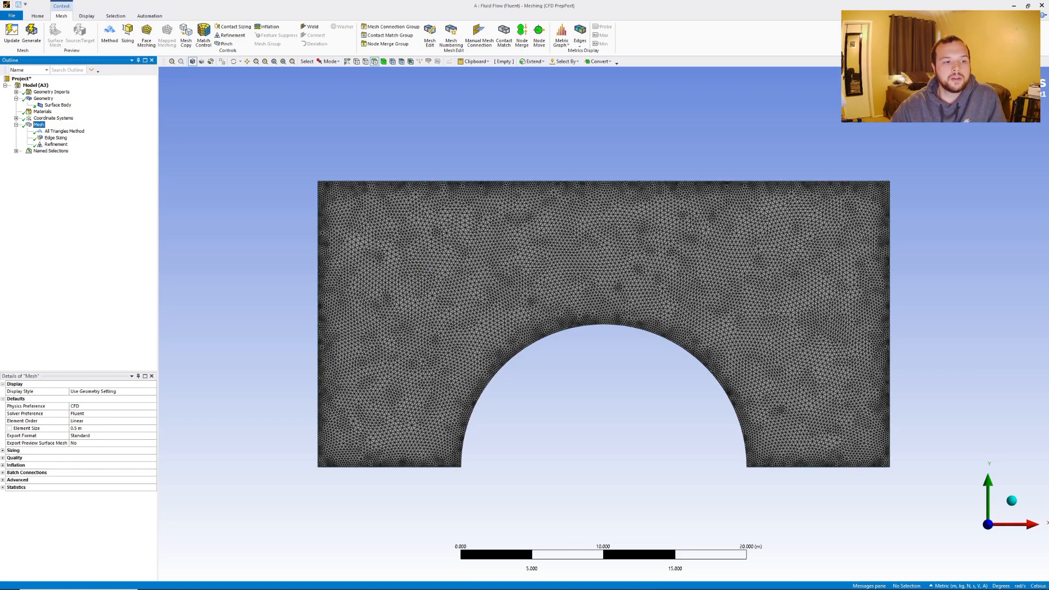
left_click(606, 582)
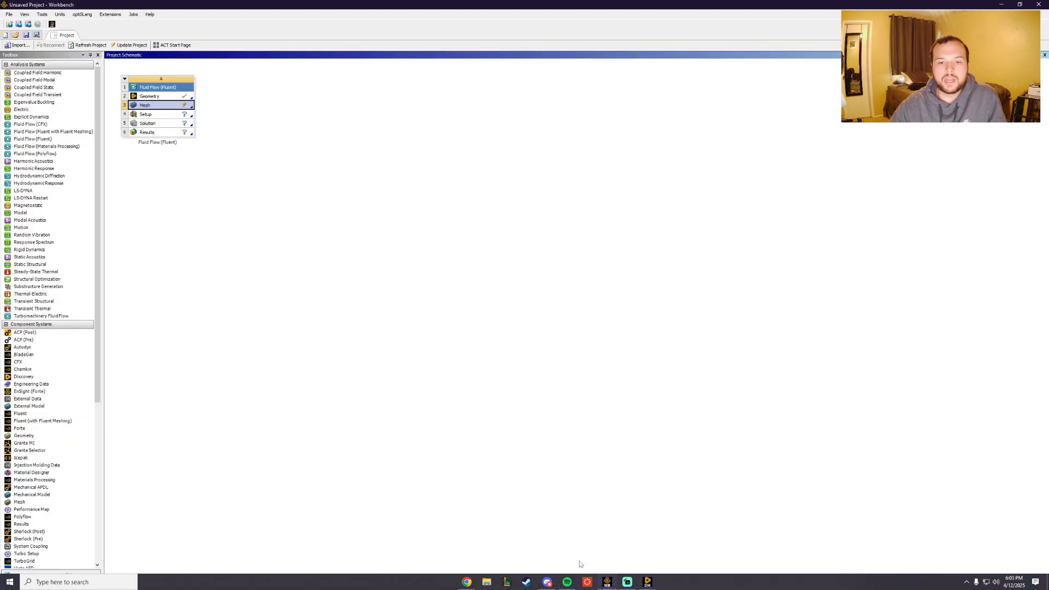
right_click(166, 105)
left_click(186, 149)
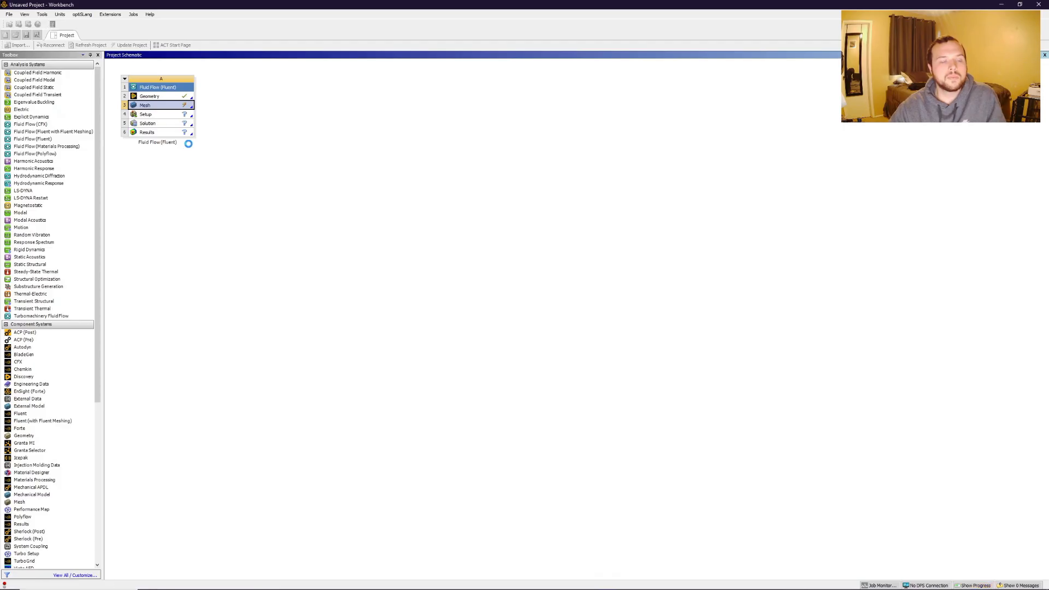
Open the Setup component for editing and start Fluent with double precision and 2 solver processes
right_click(163, 114)
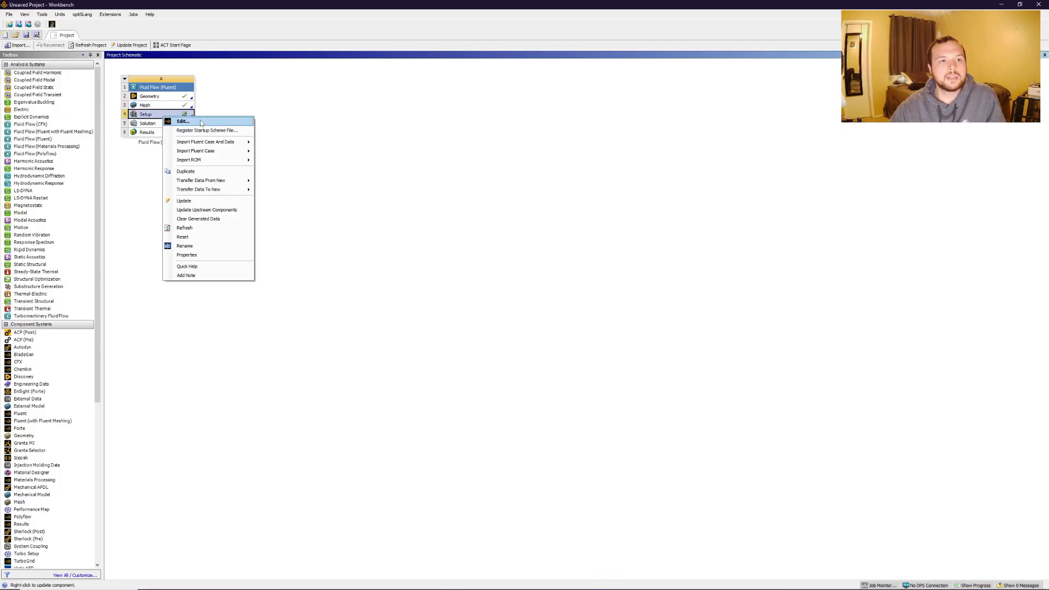
left_click(201, 122)
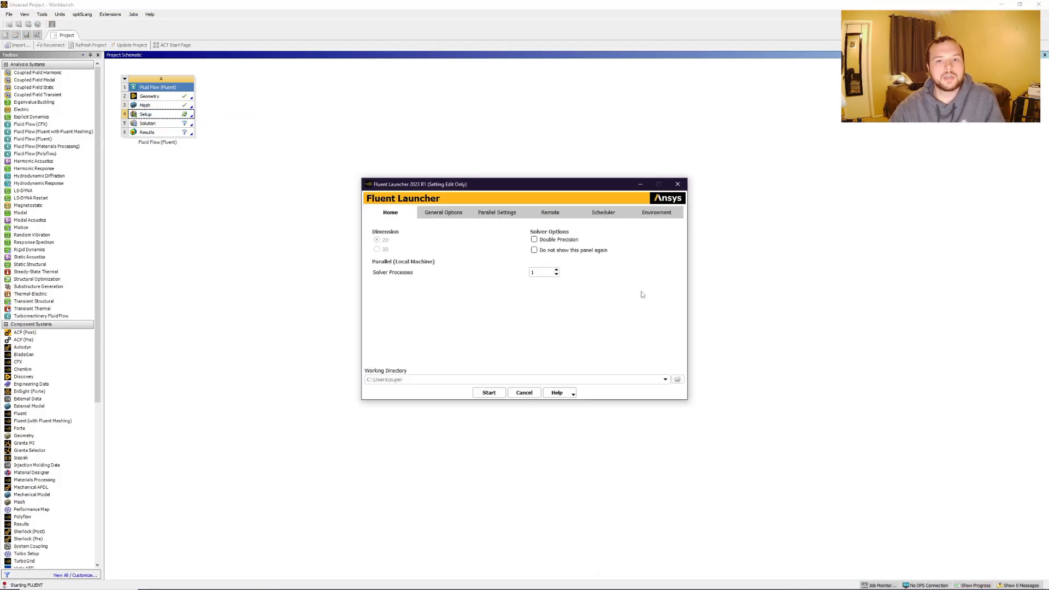
left_click(534, 240)
left_click(557, 270)
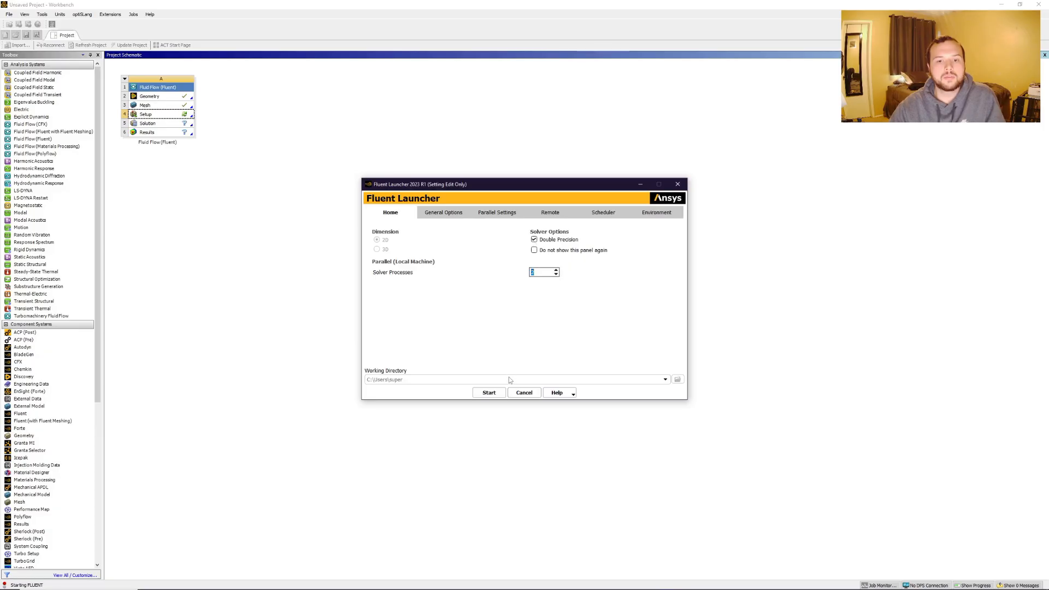
left_click(489, 392)
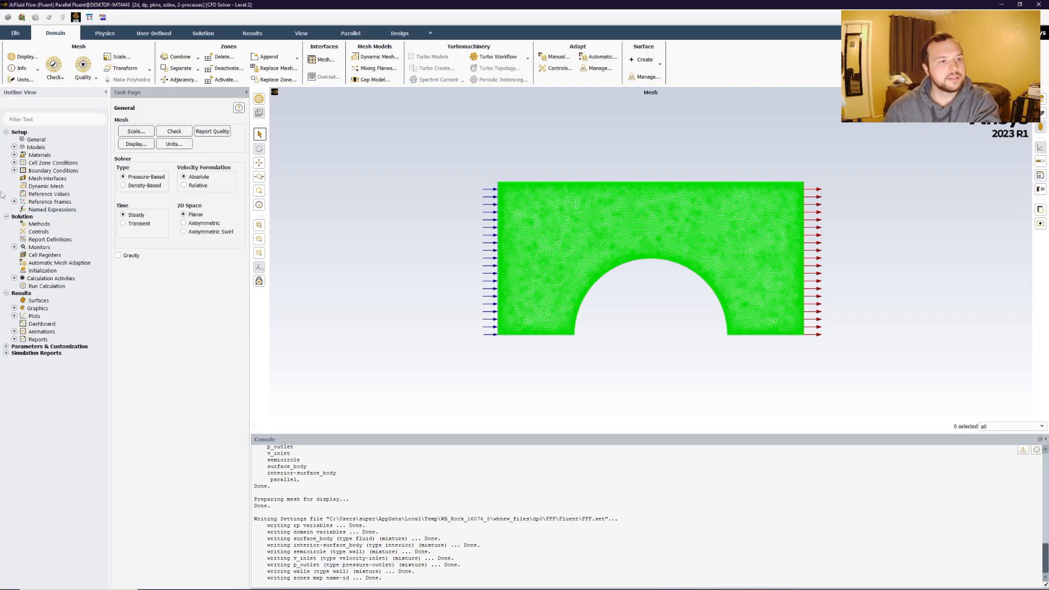
Set the viscous model to Inviscid
left_click(14, 147)
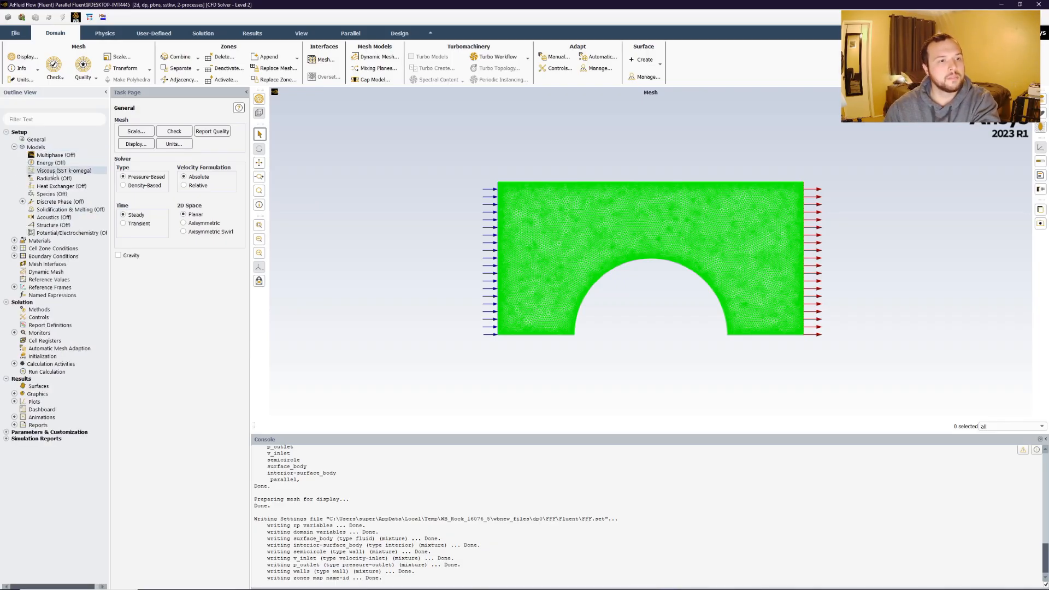
right_click(57, 171)
left_click(68, 178)
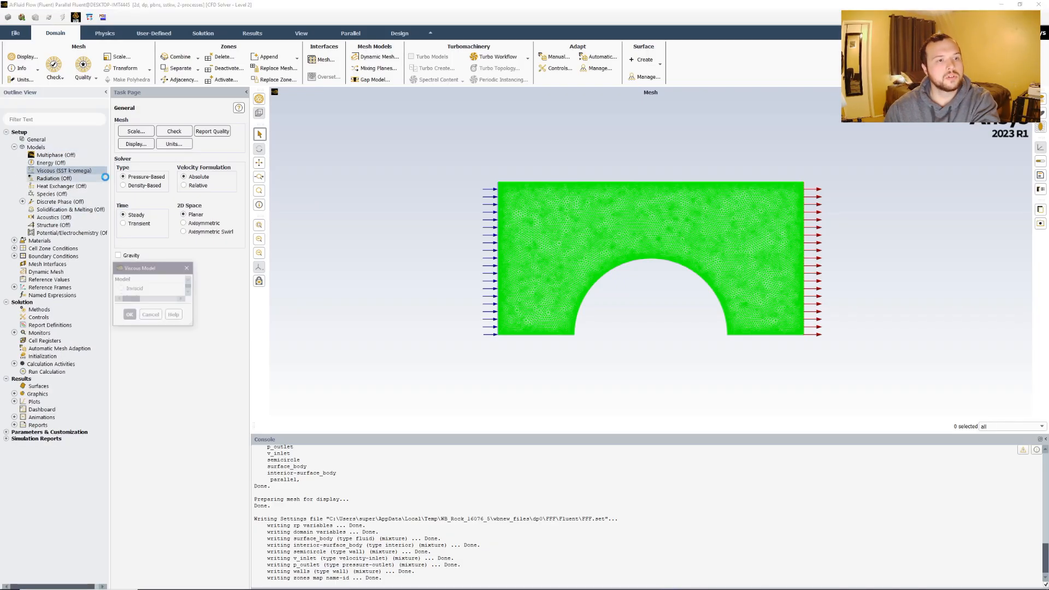
left_click(123, 289)
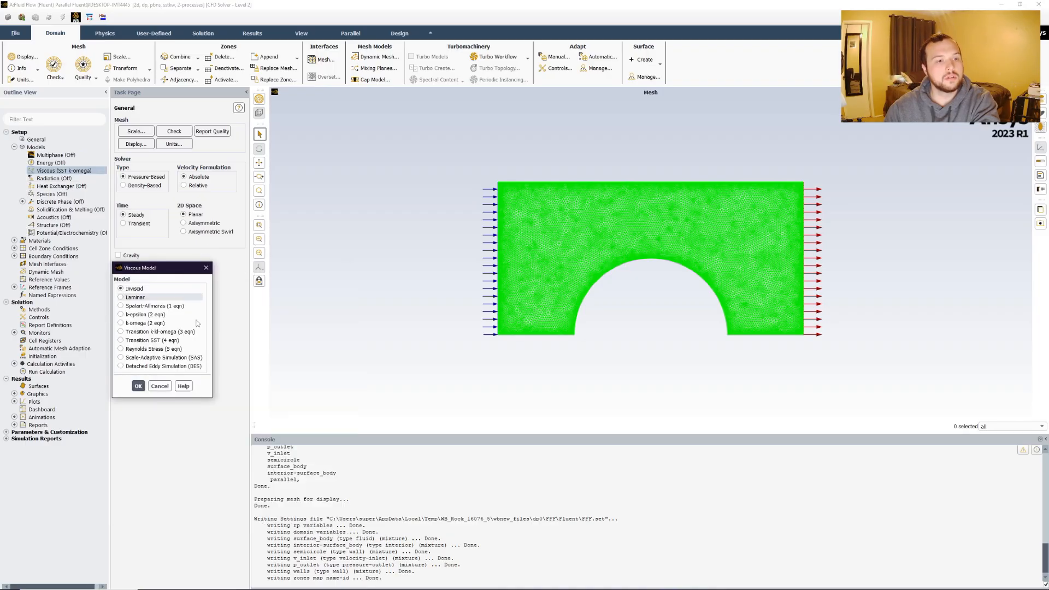
left_click(139, 387)
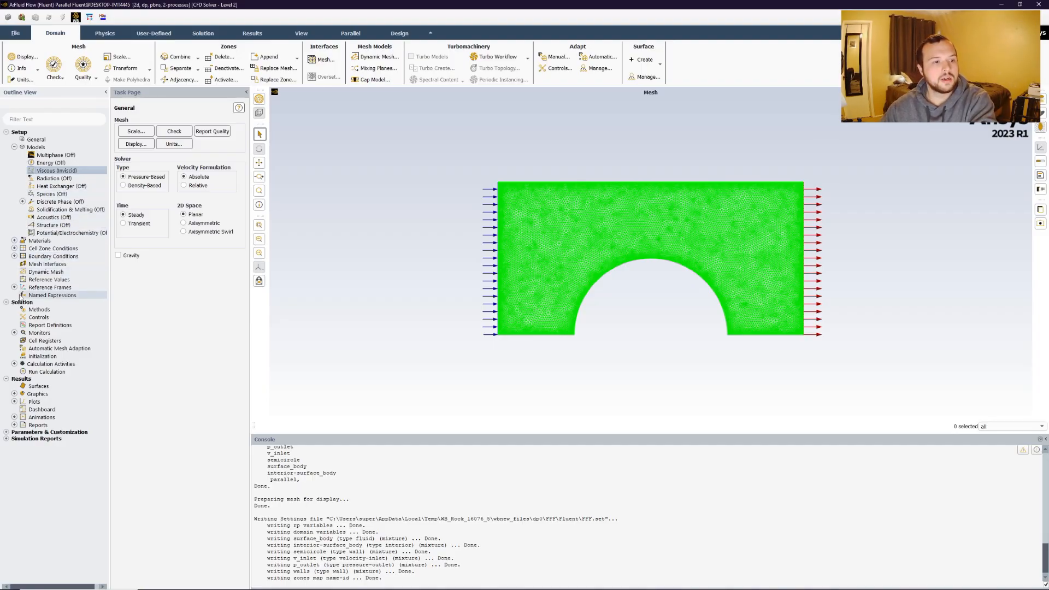
Set the velocity magnitude of the v_inlet boundary condition to 25 m/s and apply it
left_click(15, 256)
left_click(22, 264)
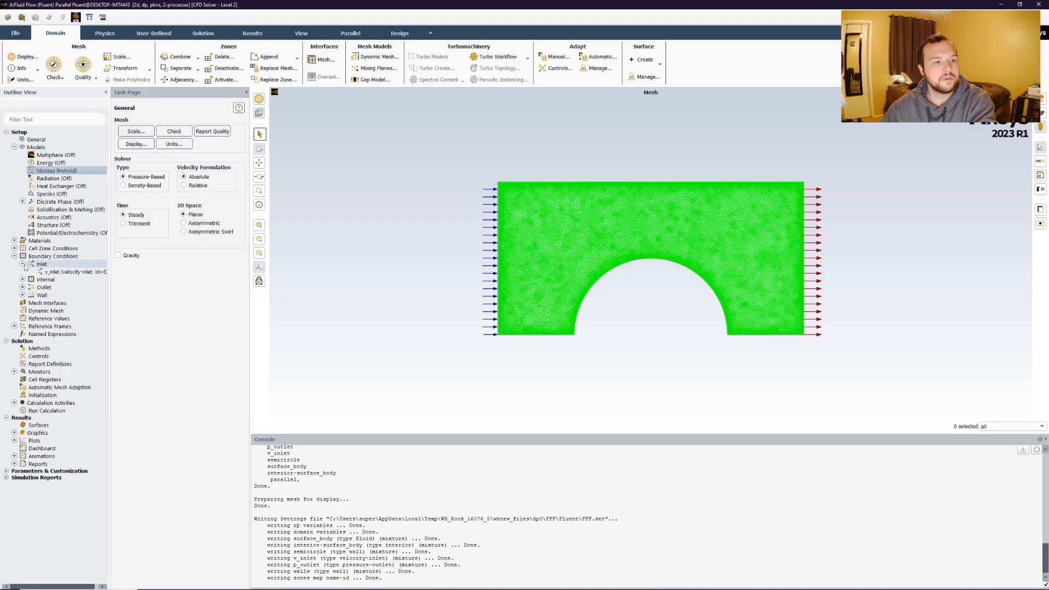
right_click(53, 273)
left_click(65, 276)
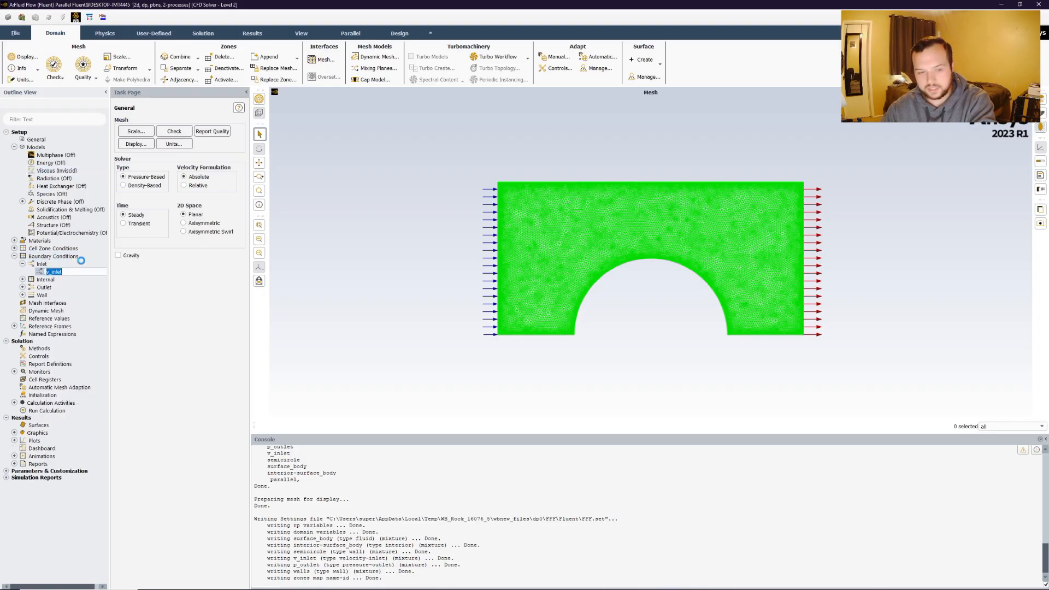
left_click(266, 339)
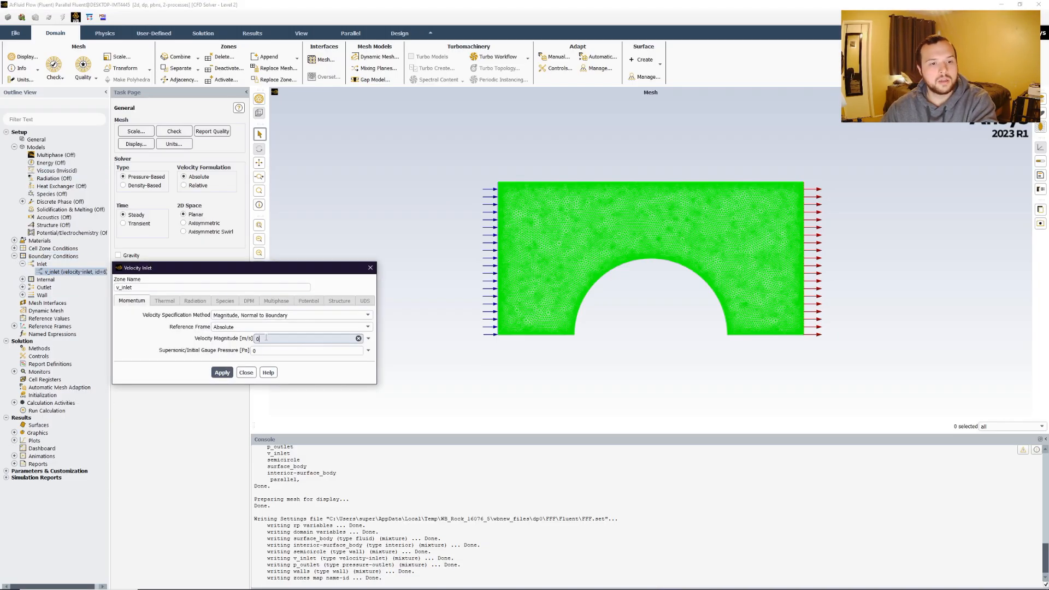
key("BackSpace")
type("25")
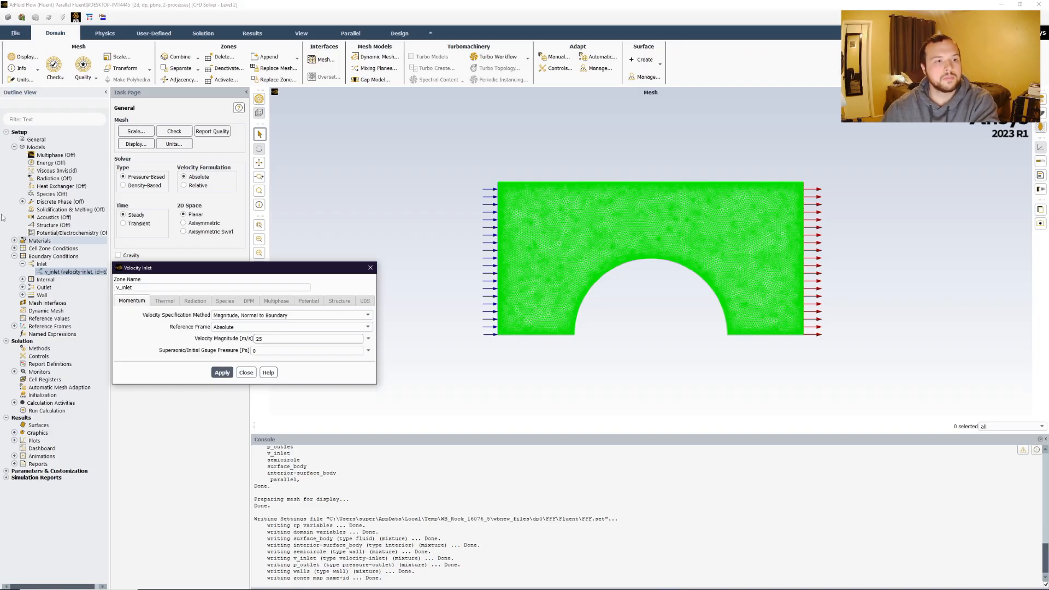
left_click(222, 373)
left_click(246, 373)
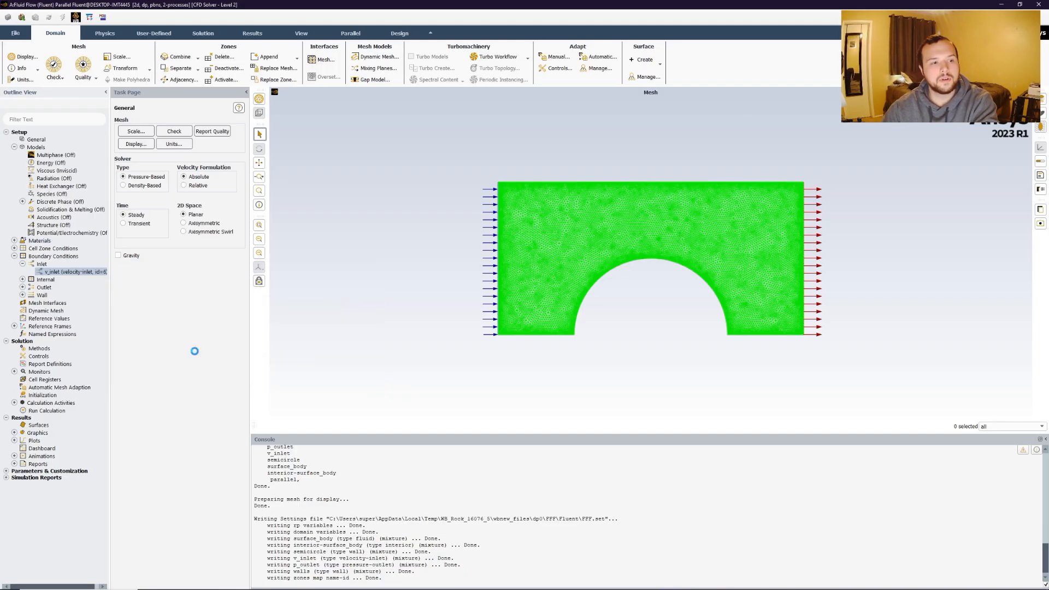
Enable Prevent Reverse Flow on the p_outlet pressure outlet boundary condition and apply it
double_click(41, 288)
left_click(60, 295)
right_click(60, 295)
left_click(82, 309)
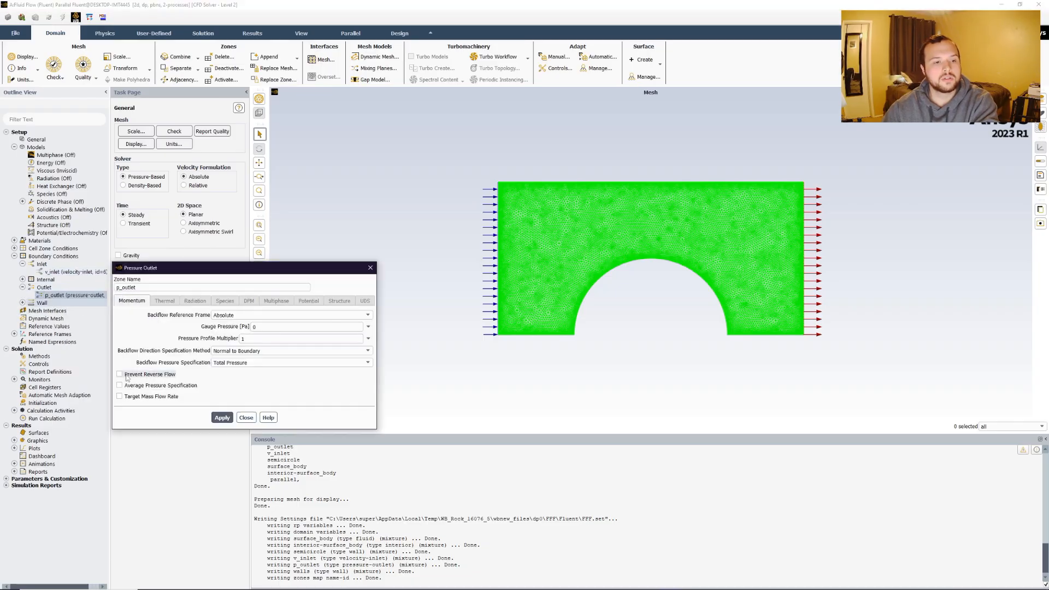
left_click(120, 374)
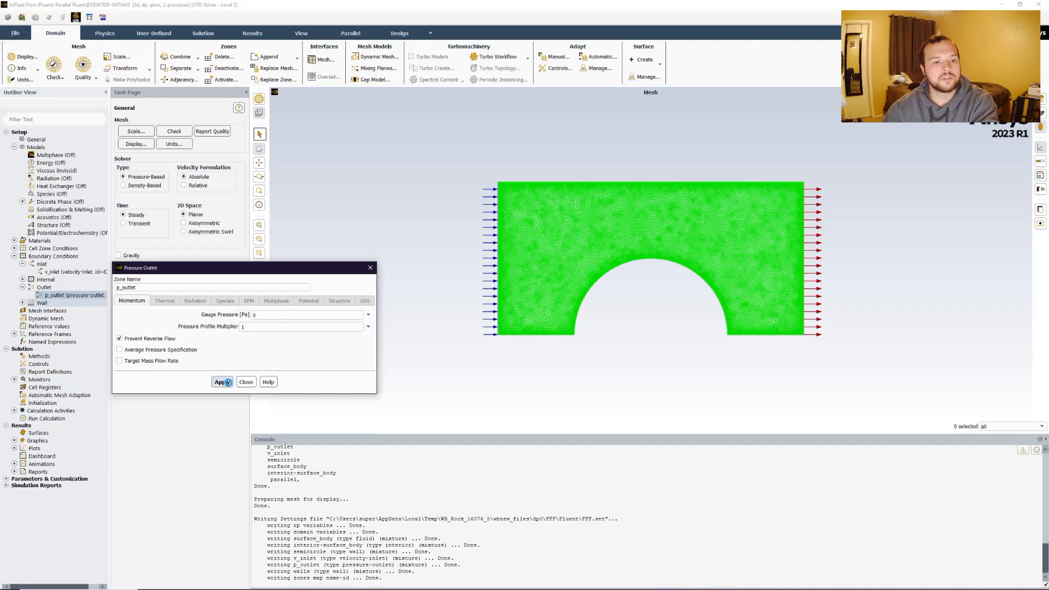
left_click(227, 382)
left_click(247, 383)
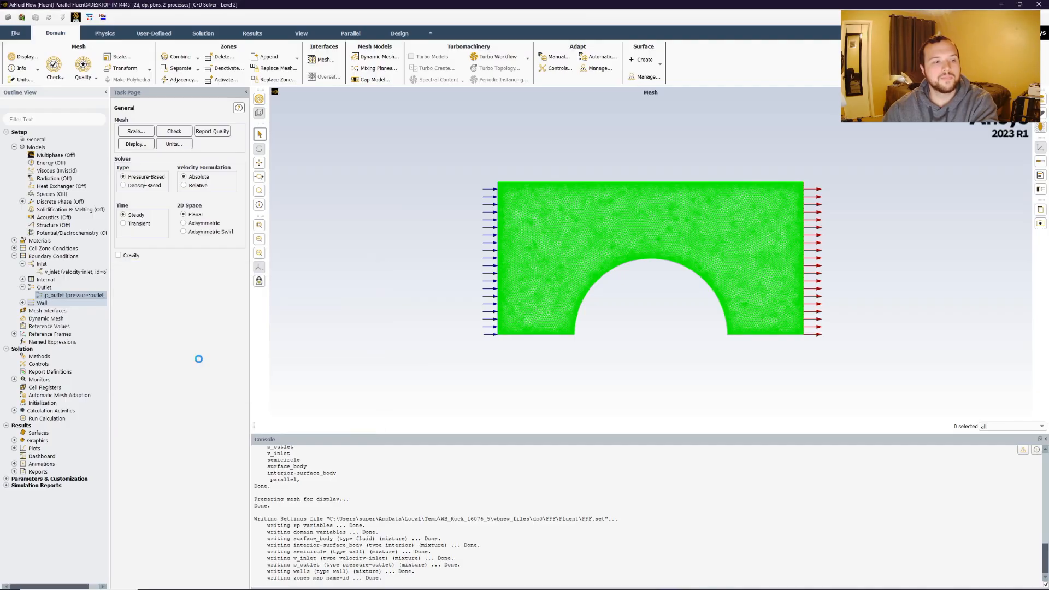
Set the constant density of the air fluid material to 1.2 kg/m³ and save the change
left_click(15, 240)
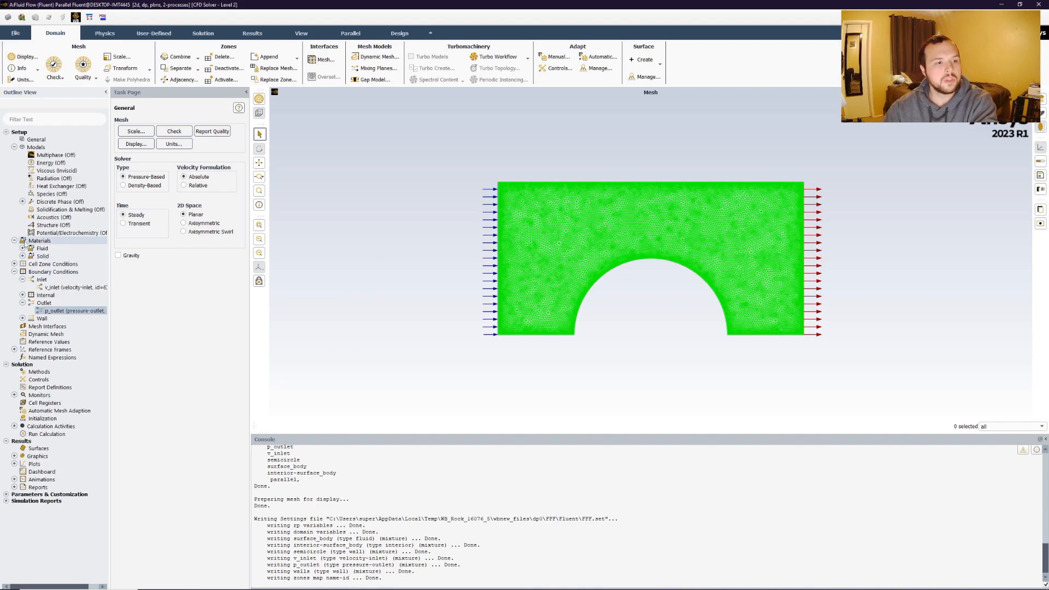
left_click(22, 248)
right_click(48, 256)
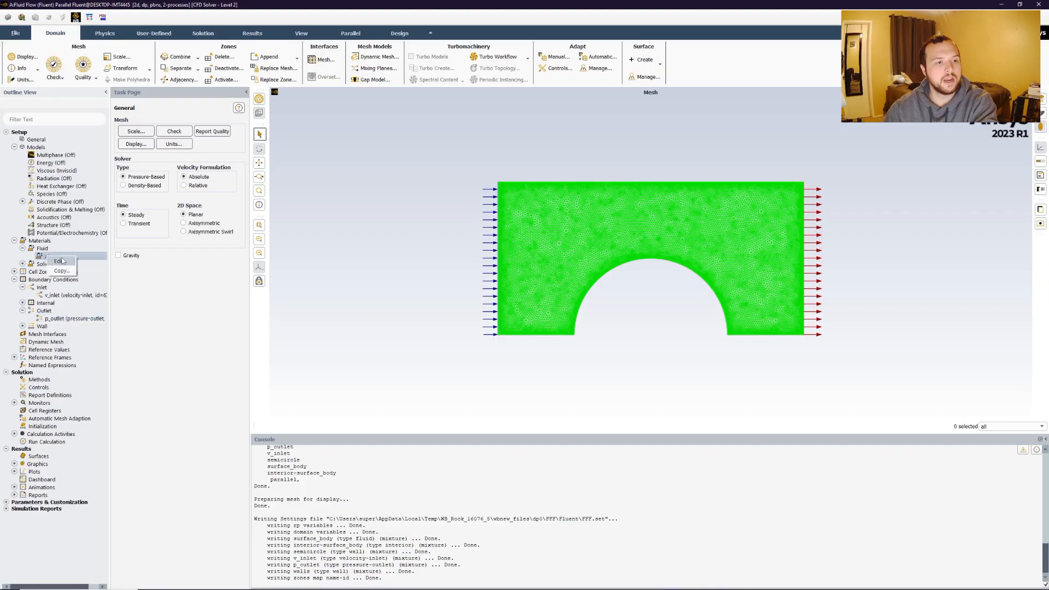
left_click(61, 261)
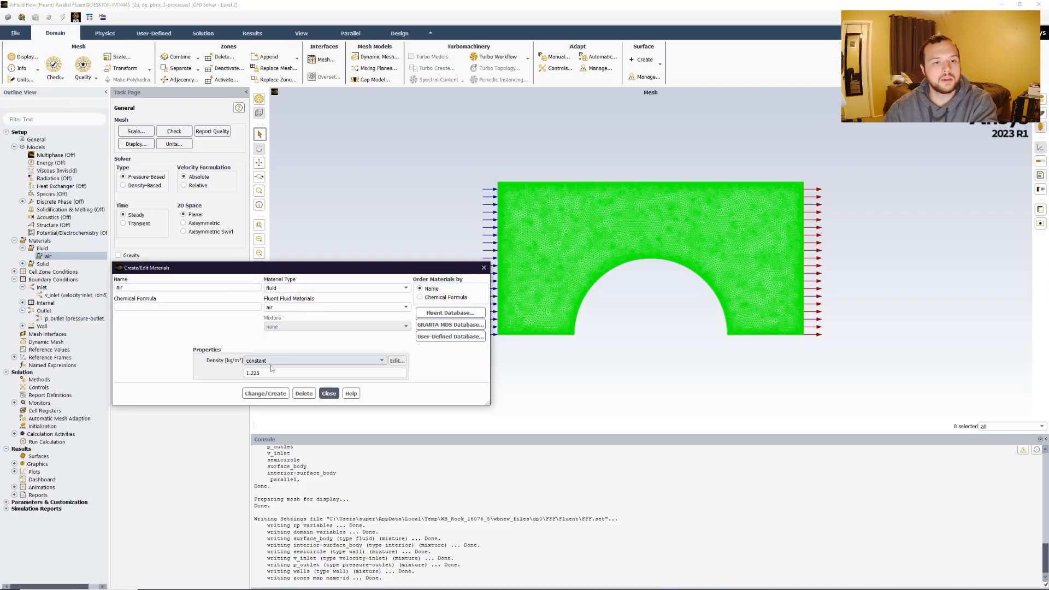
double_click(271, 368)
type("1")
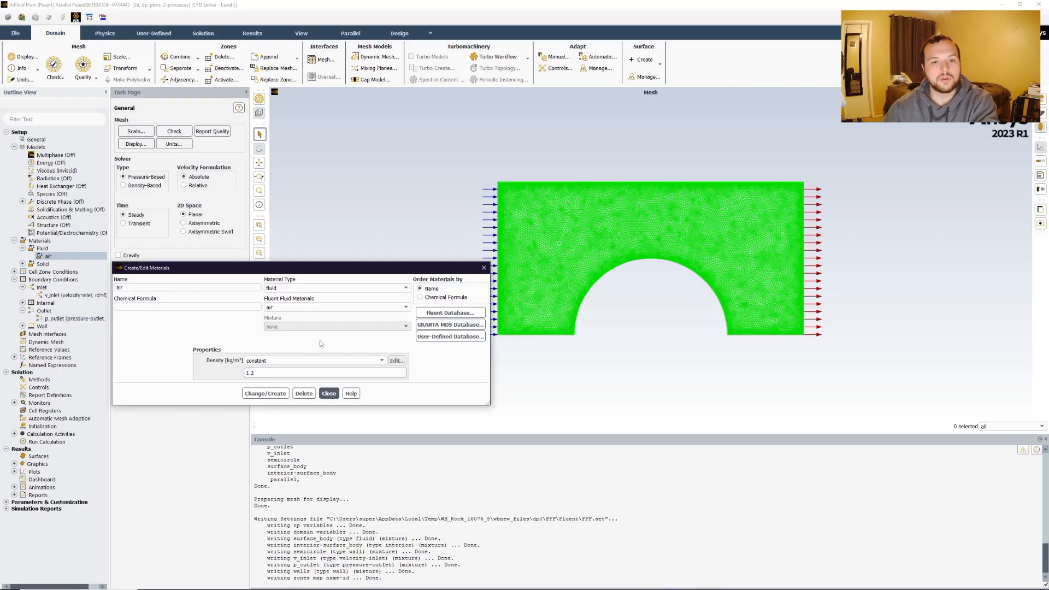
left_click(268, 393)
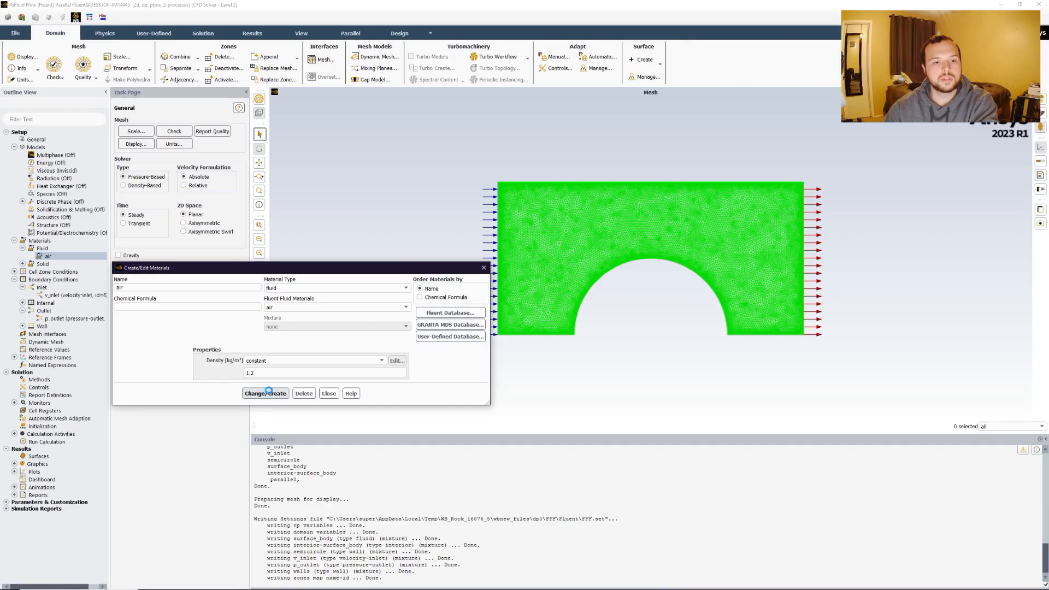
left_click(329, 393)
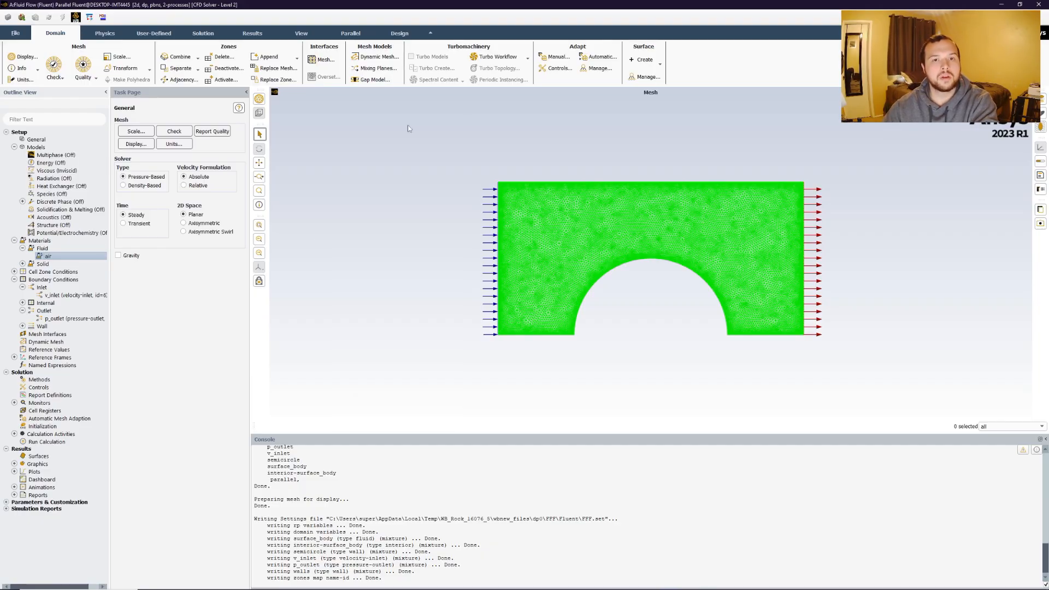
Open the Hybrid initialization's additional settings and accept them
left_click(51, 427)
right_click(51, 426)
mouse_move(82, 444)
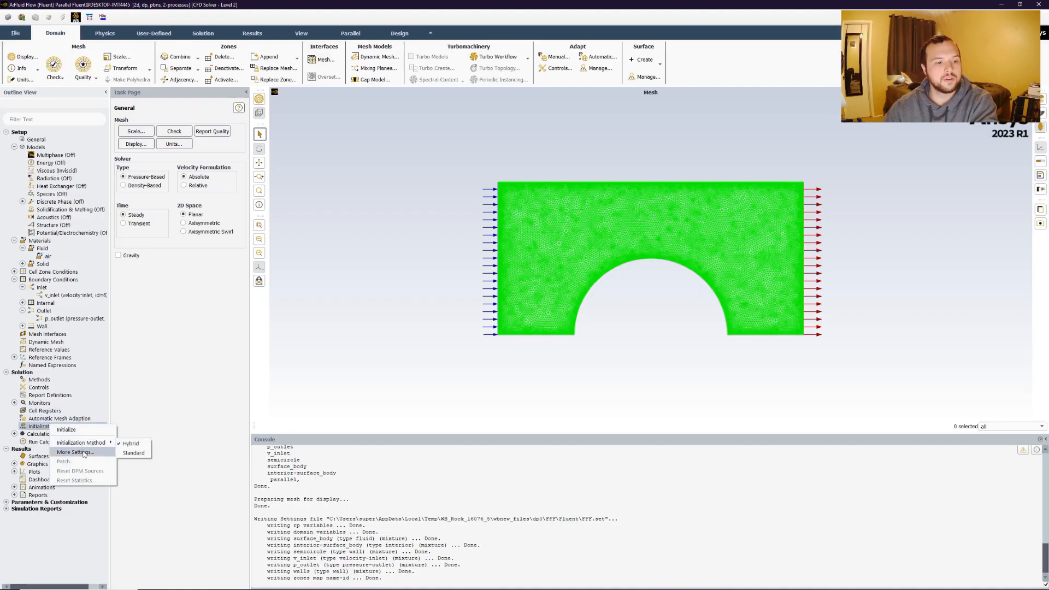
left_click(130, 444)
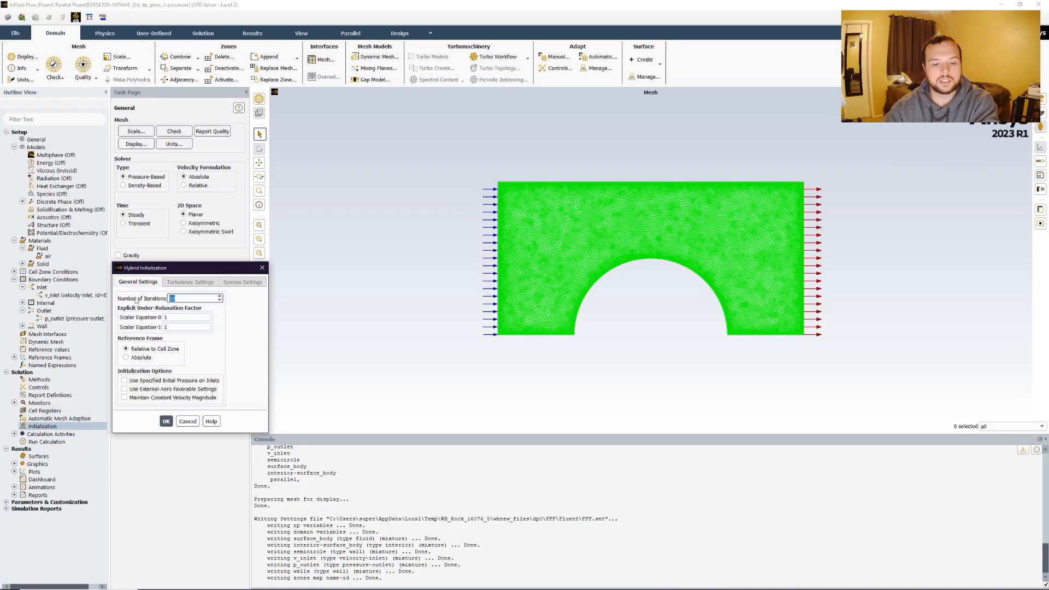
left_click(166, 422)
right_click(45, 442)
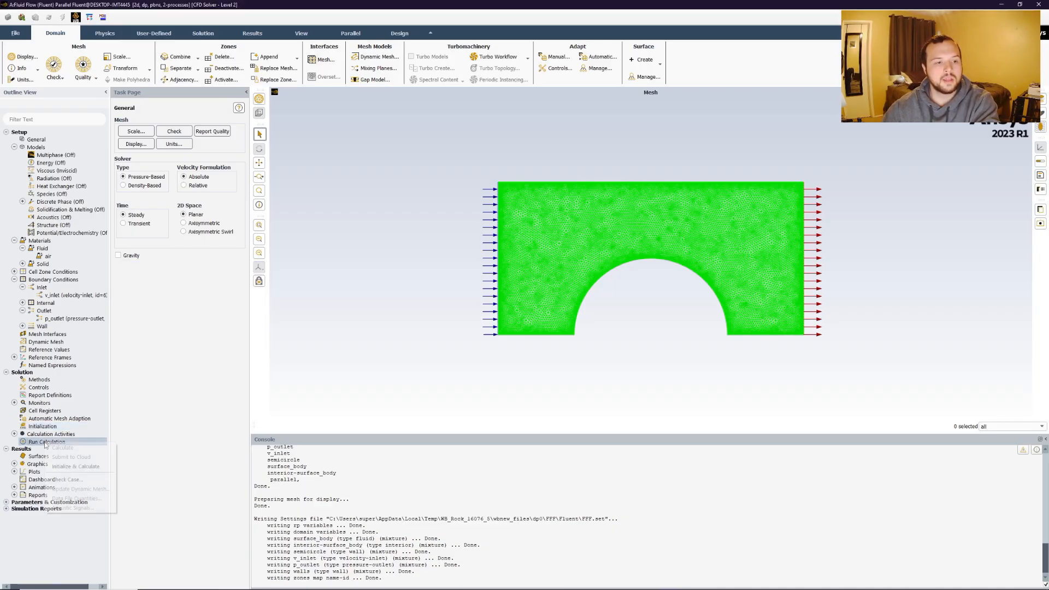
left_click(301, 34)
left_click(252, 33)
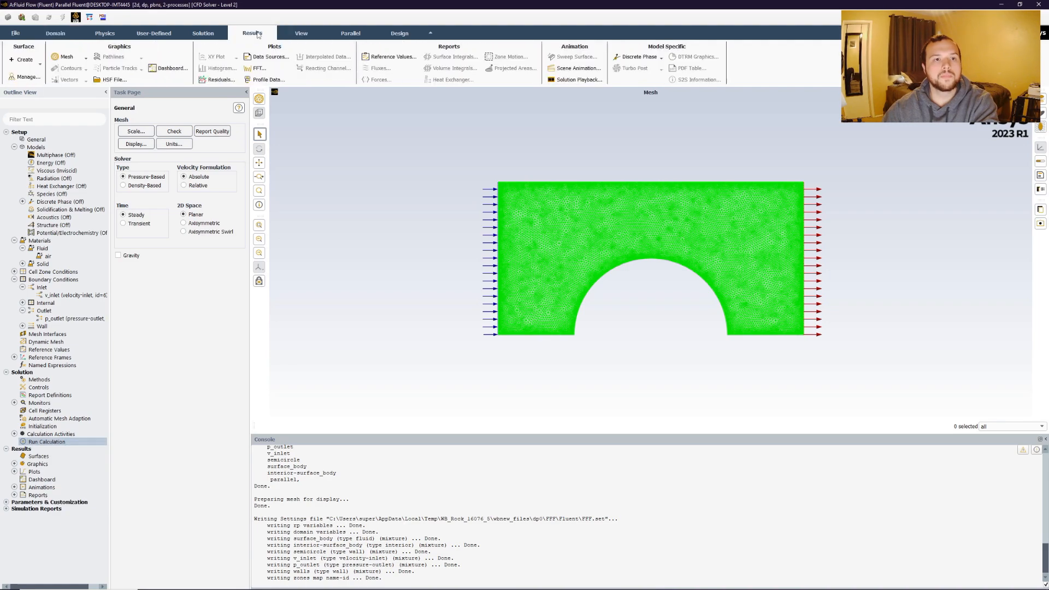
Set the number of iterations to 150, initialize and run the calculation, and acknowledge its completion
left_click(203, 33)
type("150")
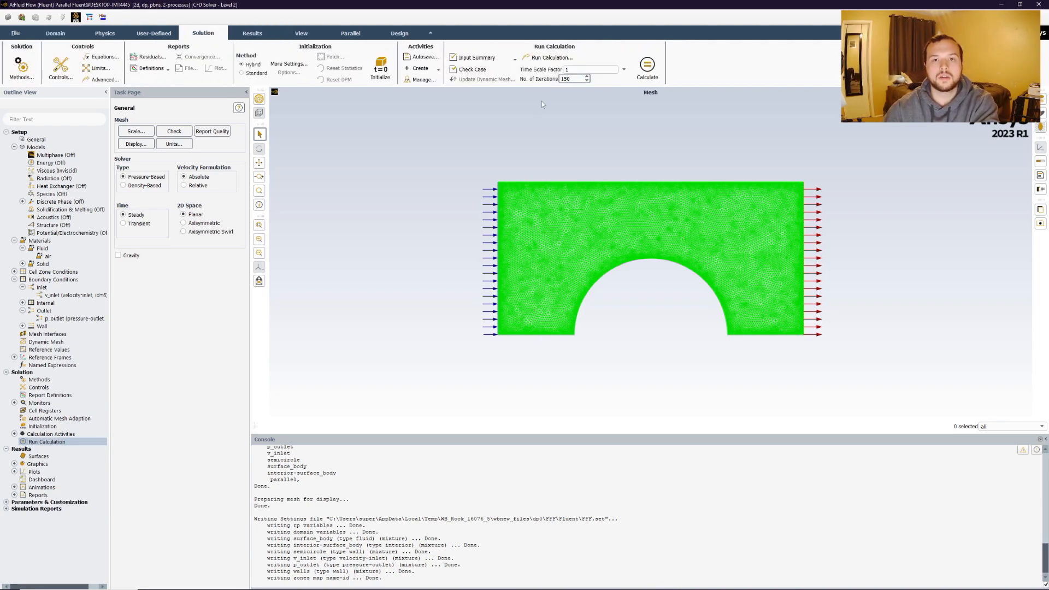
left_click(509, 151)
right_click(49, 442)
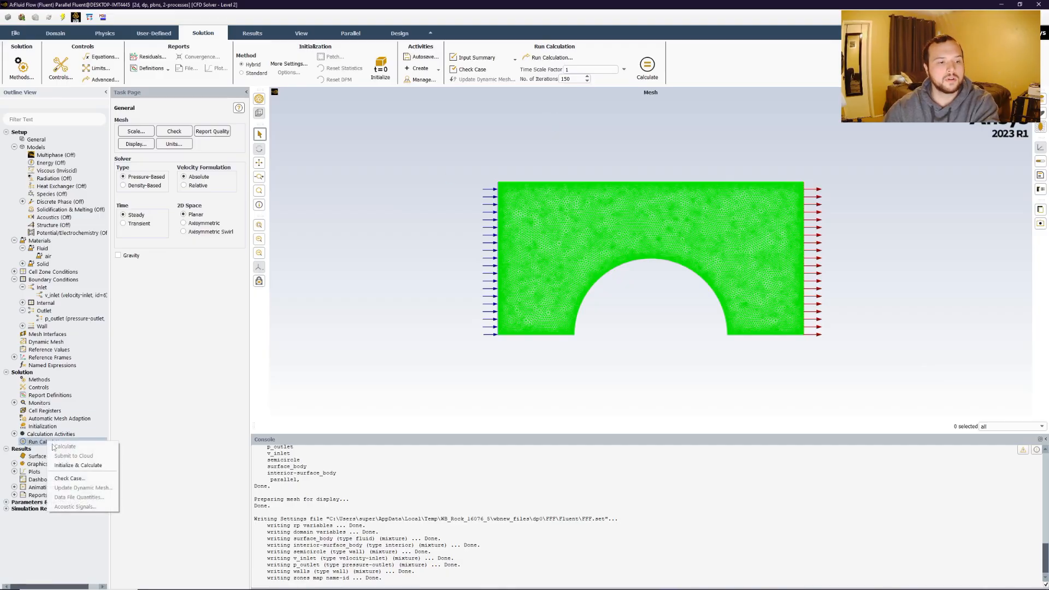
left_click(71, 466)
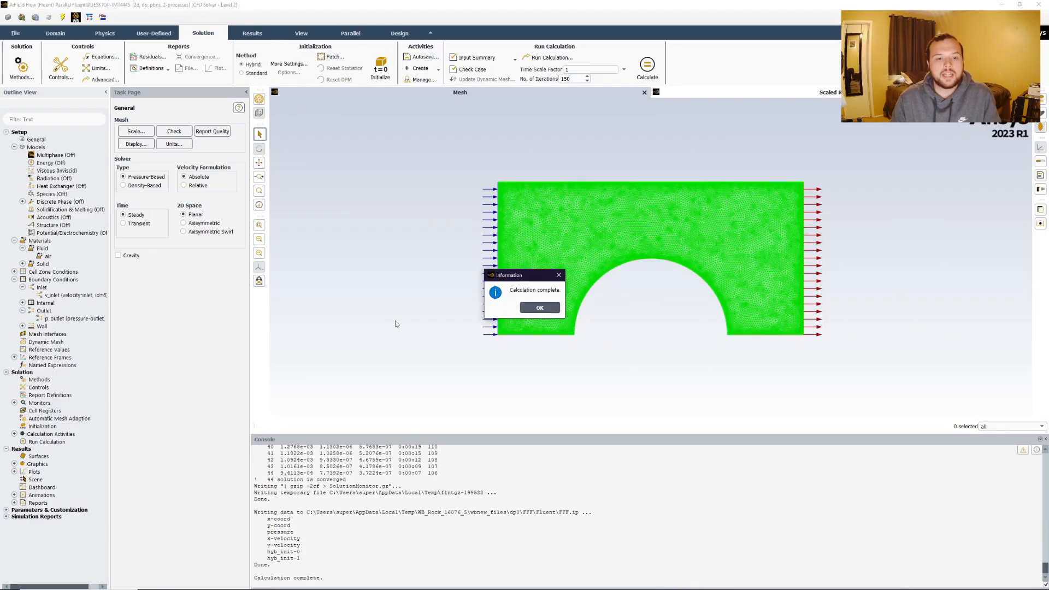
left_click(531, 306)
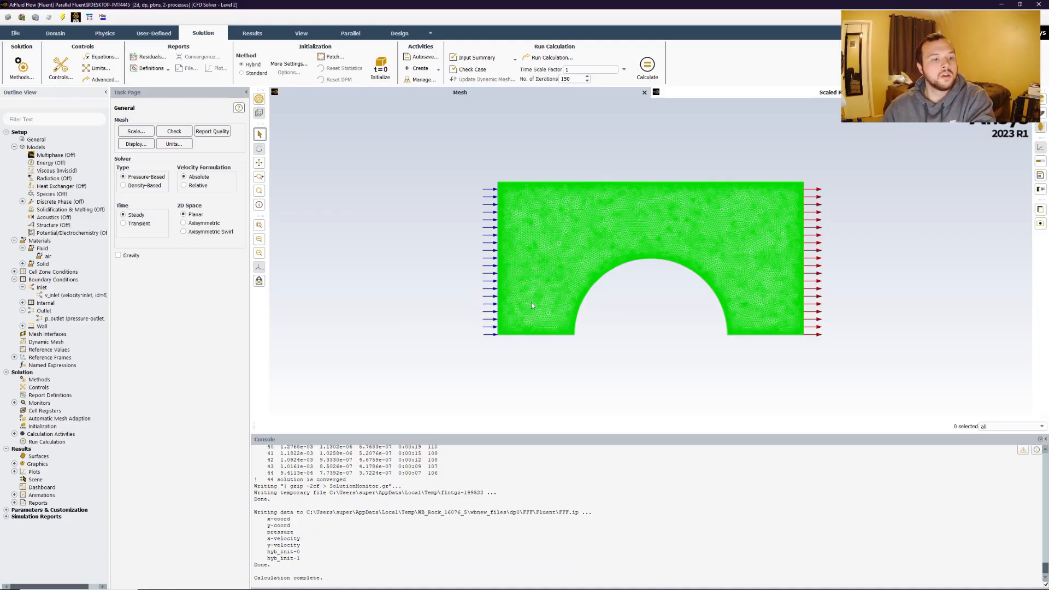
Create and display a filled contour plot of velocity magnitude, and close its settings
left_click(14, 464)
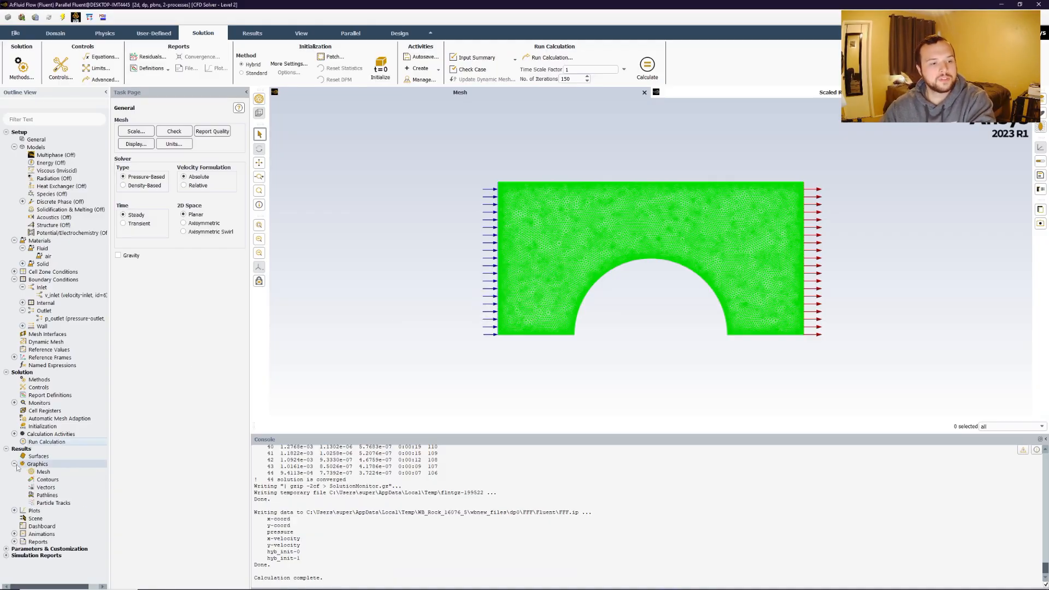
right_click(47, 481)
left_click(64, 484)
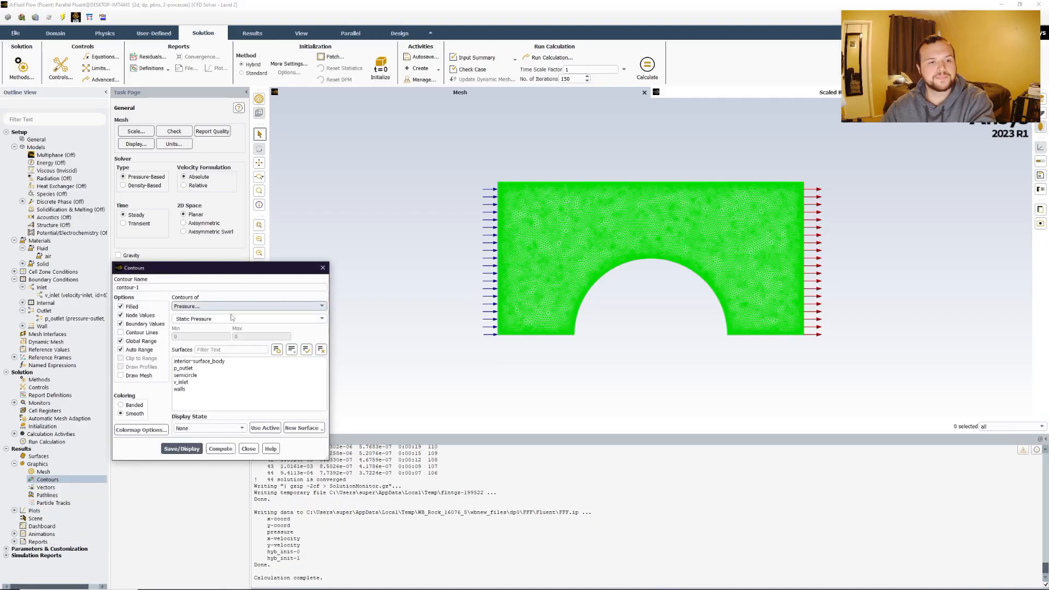
left_click(321, 309)
left_click(320, 314)
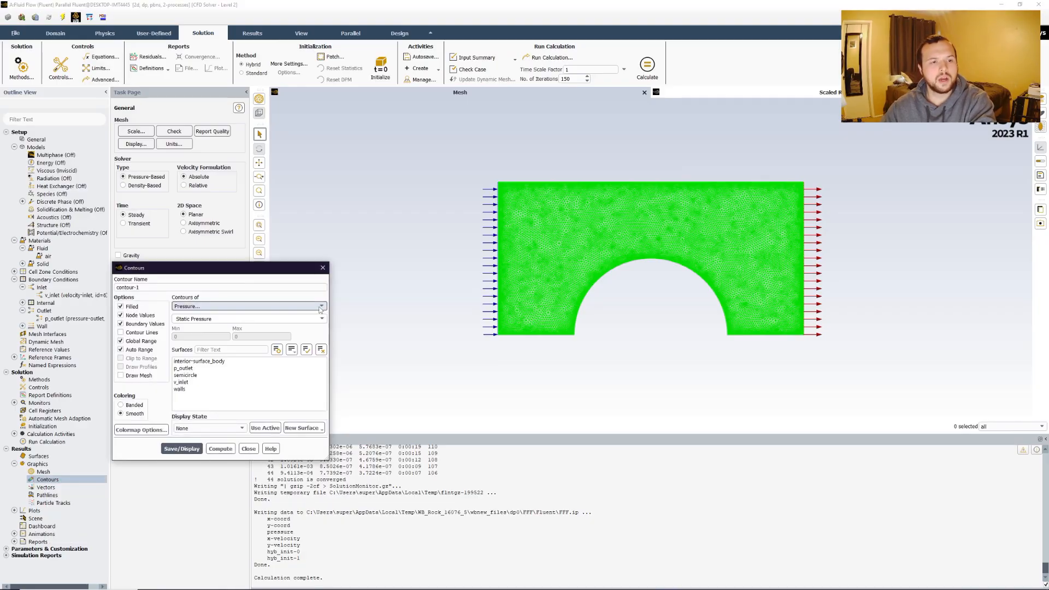
left_click(319, 307)
left_click(194, 327)
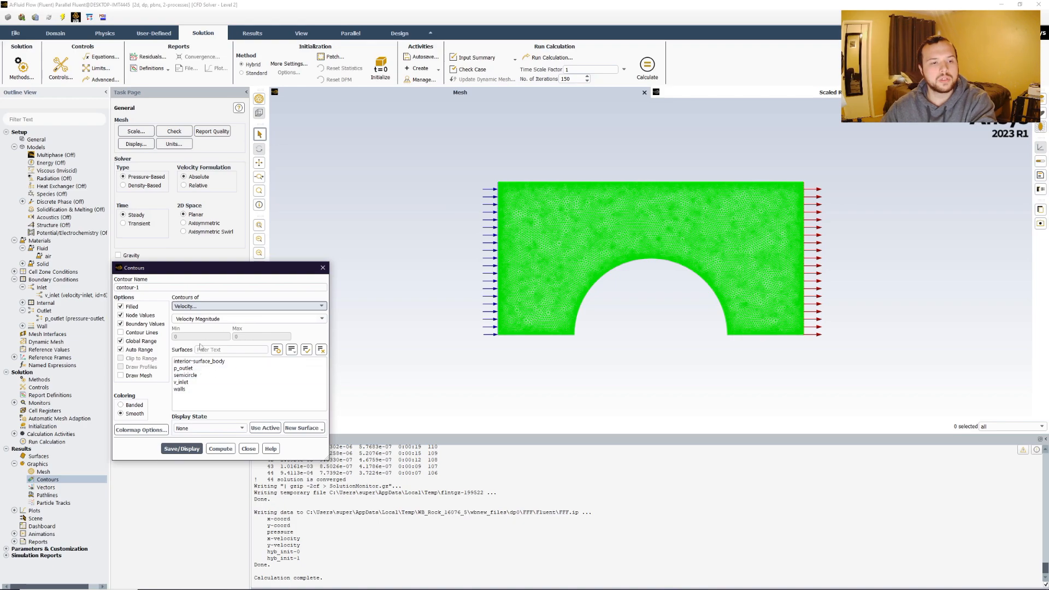
left_click(182, 449)
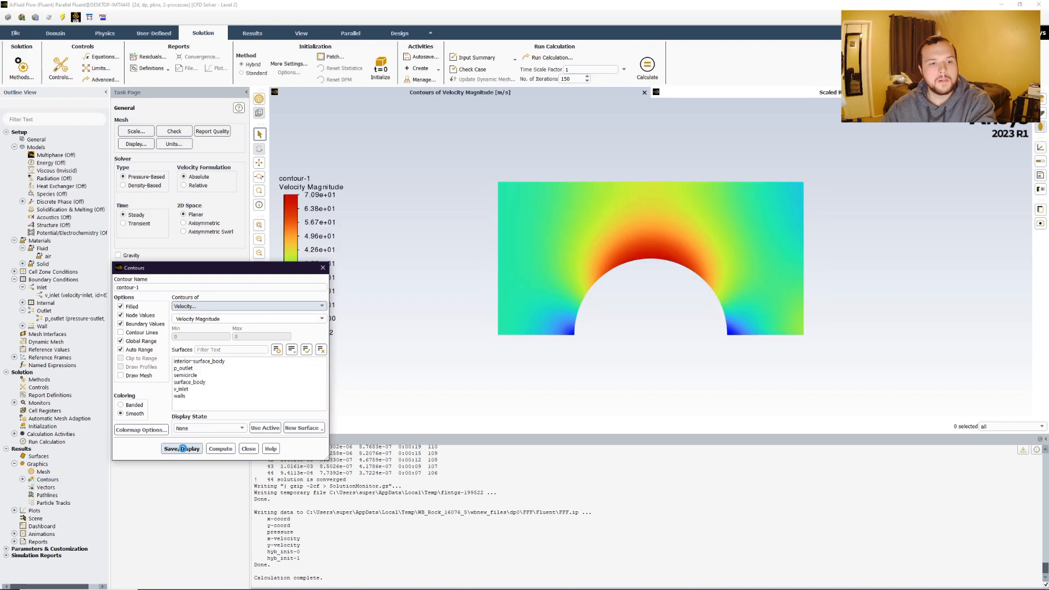
scroll(621, 267, "up", 3)
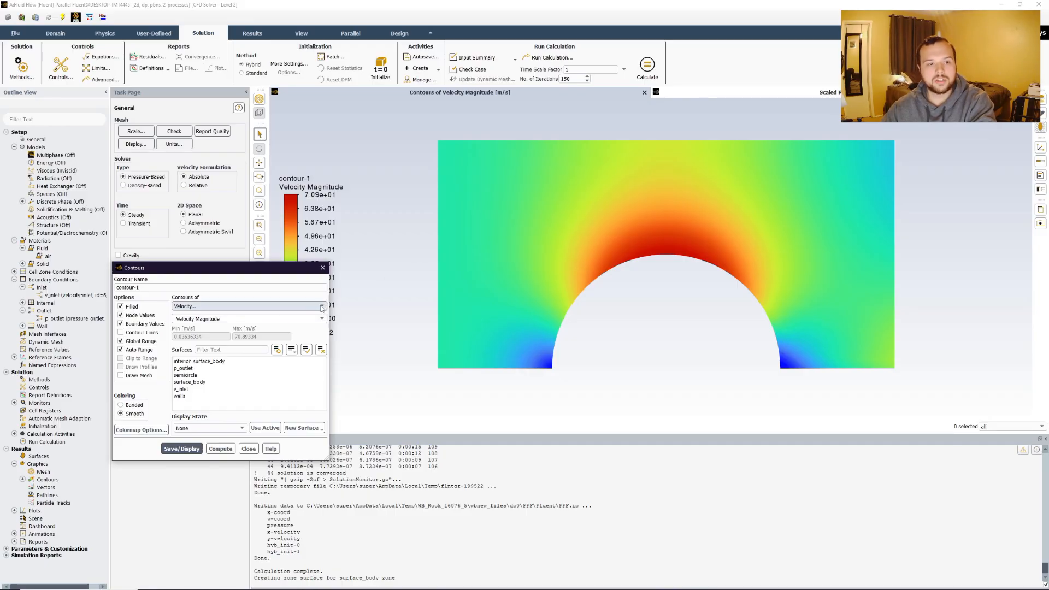
left_click(202, 307)
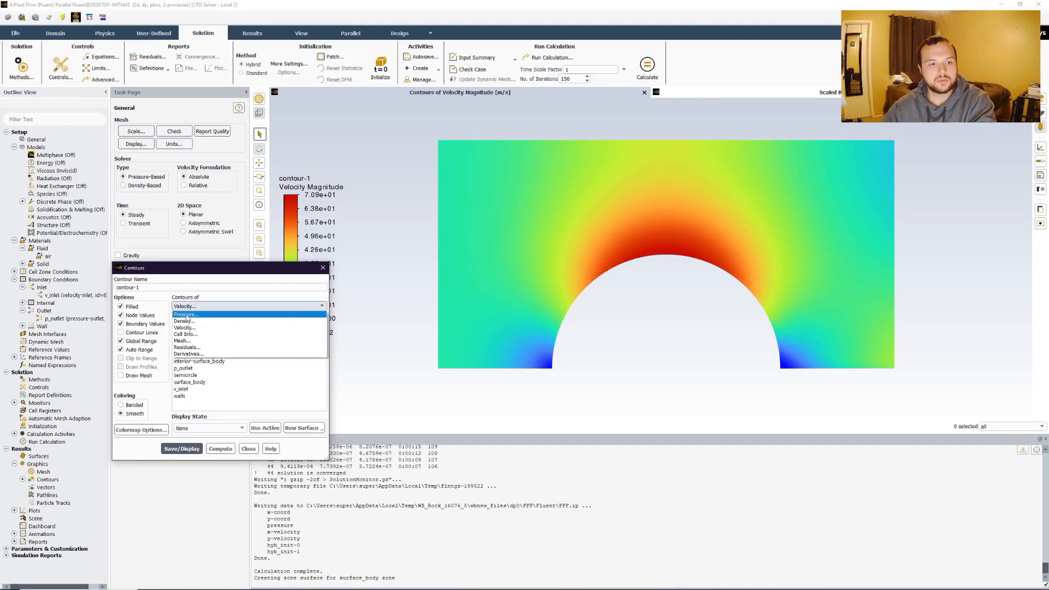
left_click(215, 293)
left_click(248, 449)
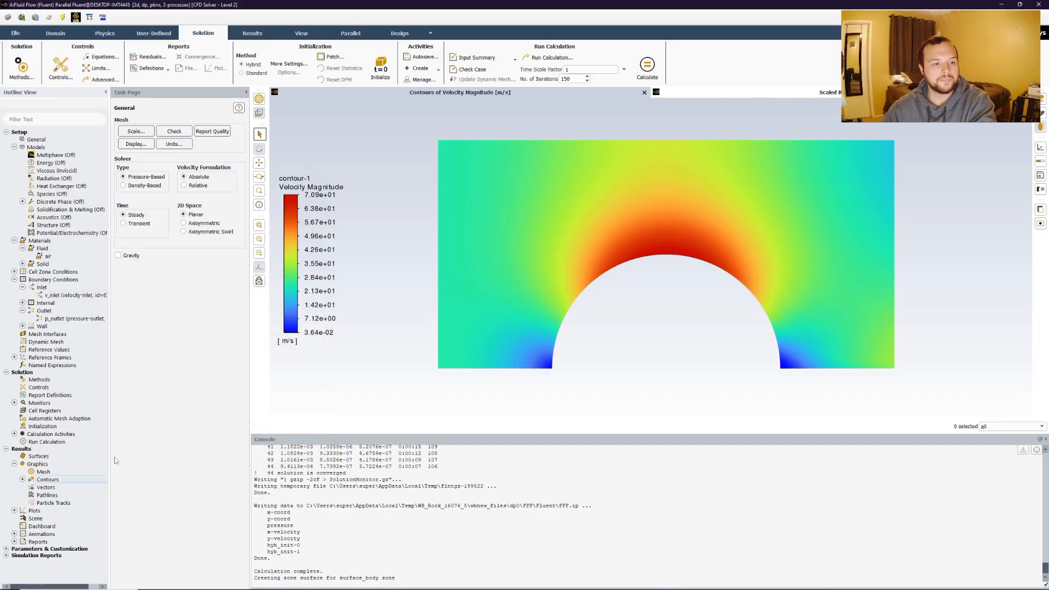
Create a second contour plot showing dynamic pressure and display it
right_click(44, 481)
left_click(60, 487)
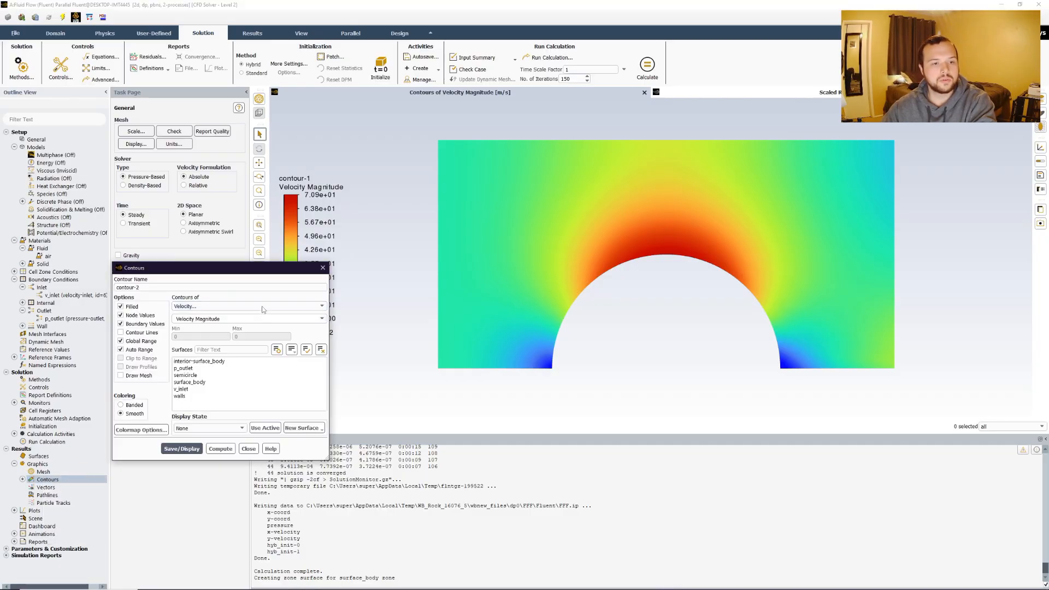
left_click(241, 306)
left_click(244, 315)
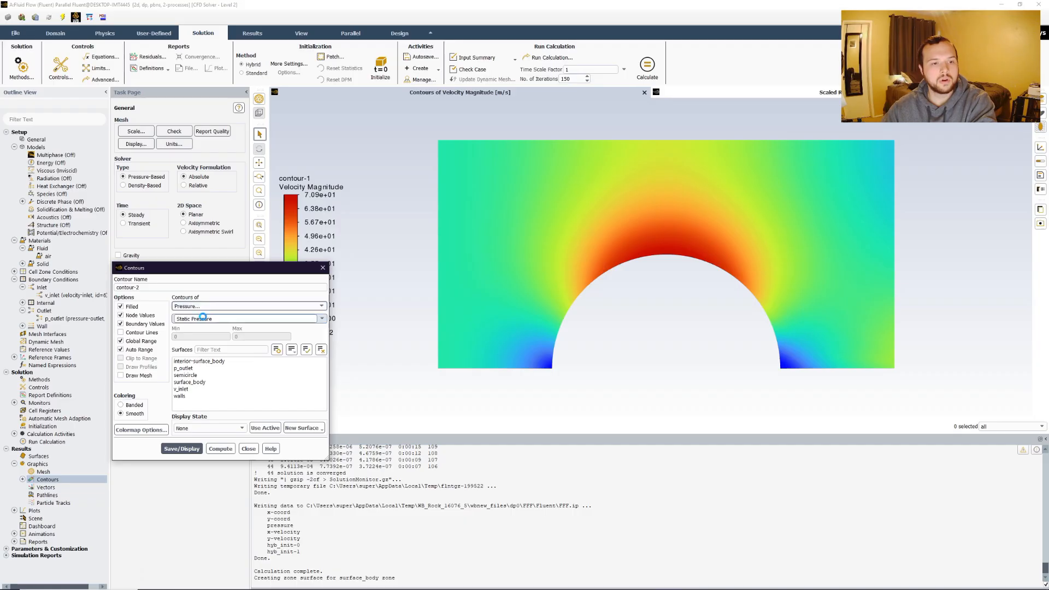
left_click(317, 319)
left_click(235, 340)
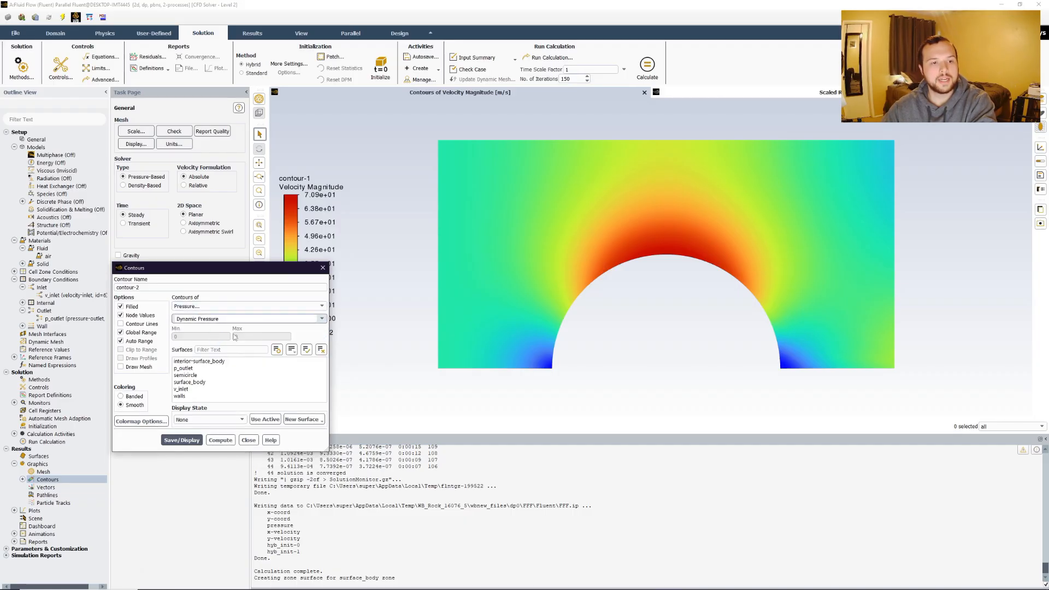
left_click(182, 440)
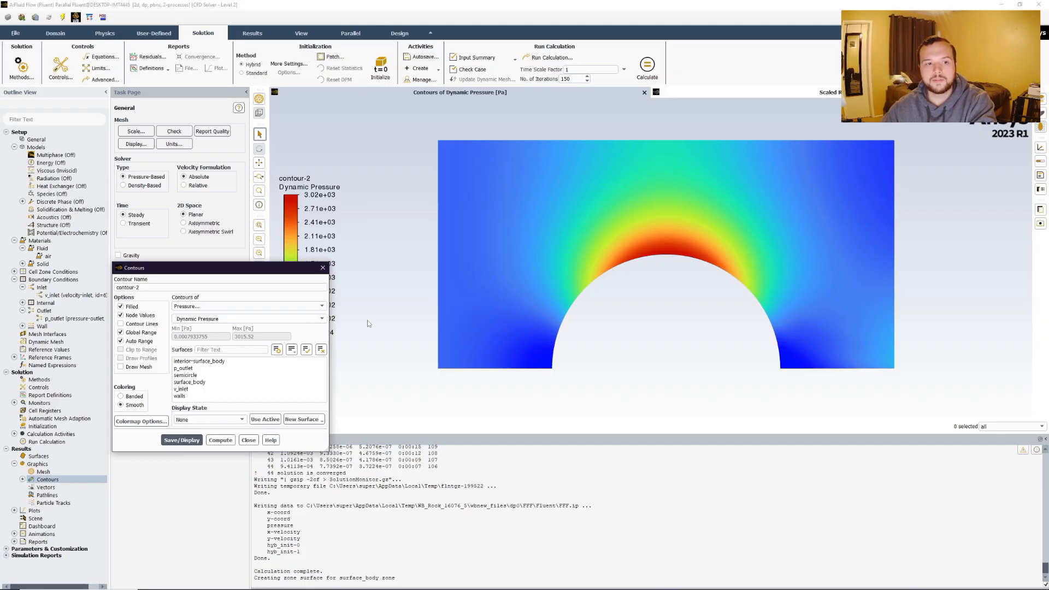
Display the second contour plot with static pressure and with total pressure, and close its settings
left_click(322, 319)
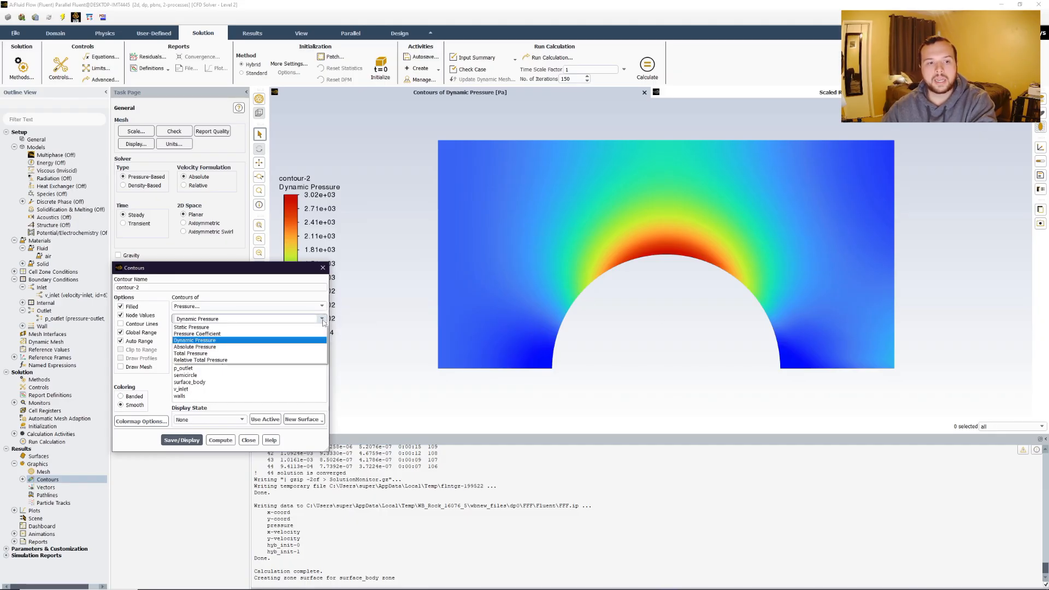
left_click(200, 328)
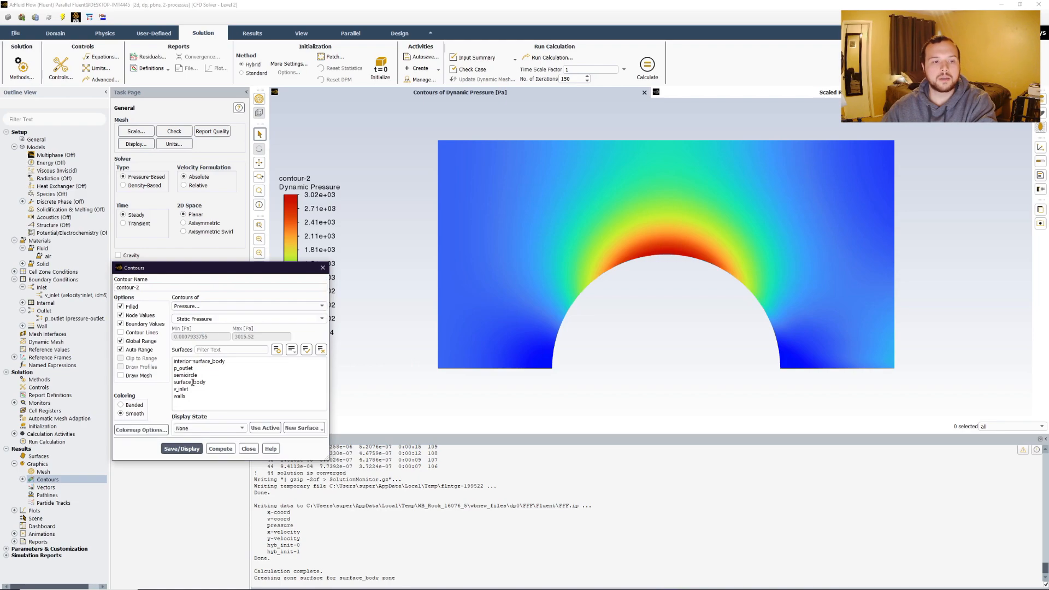
left_click(180, 449)
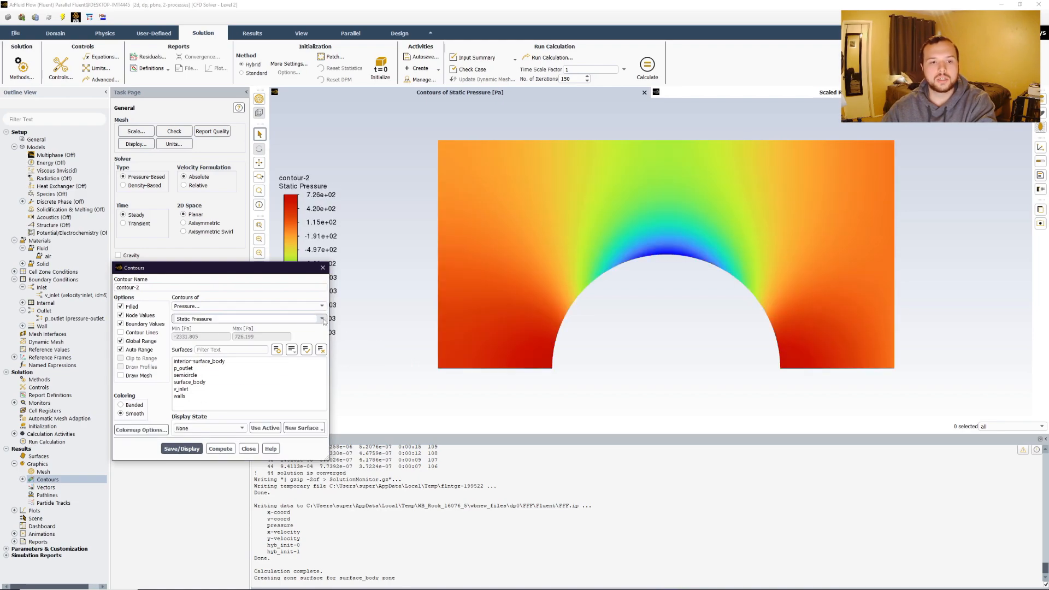
left_click(229, 319)
left_click(232, 353)
left_click(181, 449)
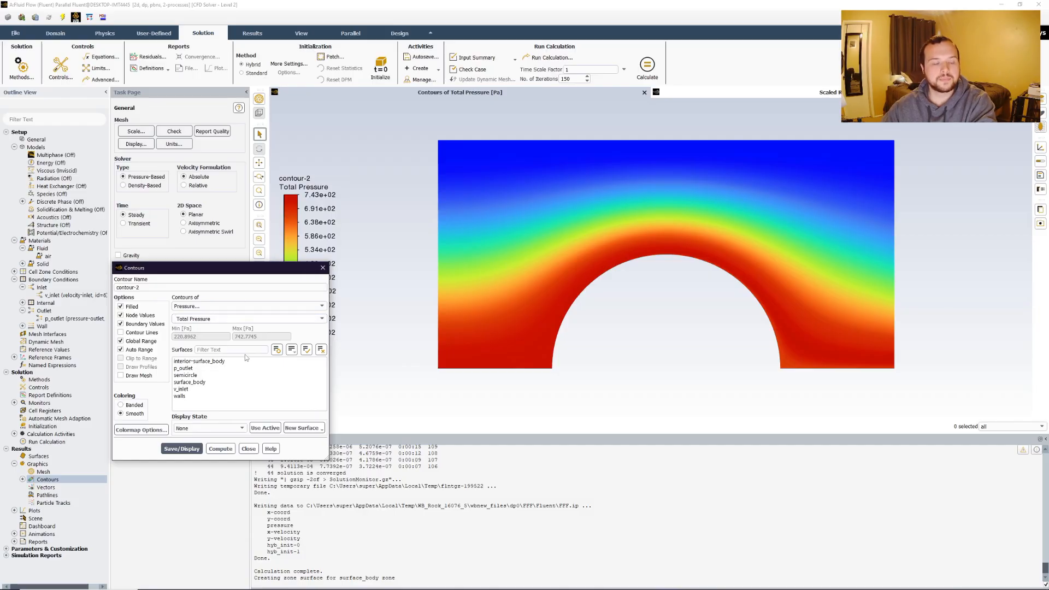
left_click(323, 269)
Create an XY plot of velocity magnitude against position along the semicircle surface
left_click(15, 511)
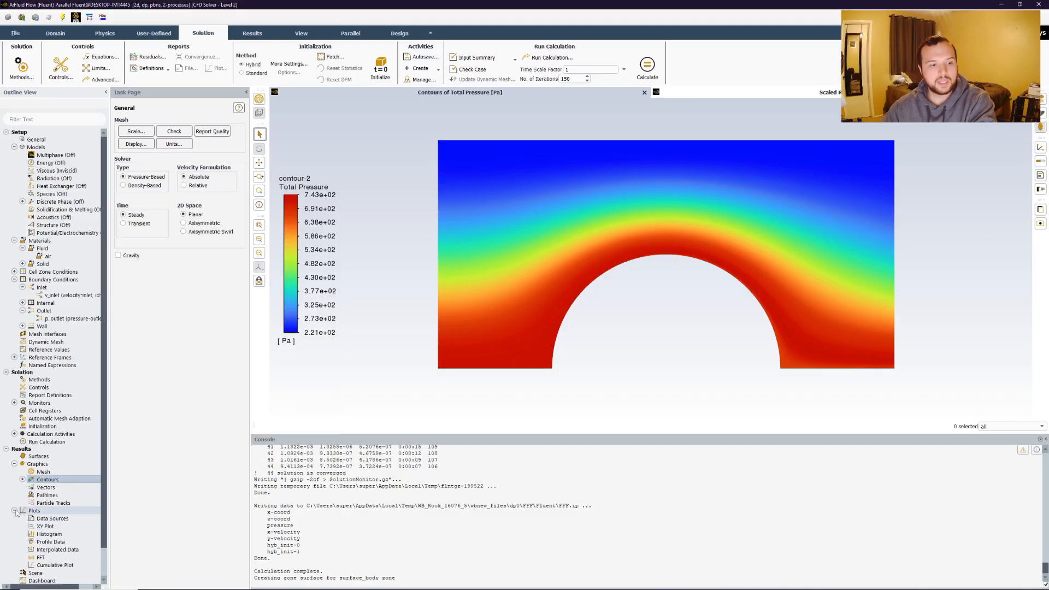
right_click(49, 526)
left_click(65, 530)
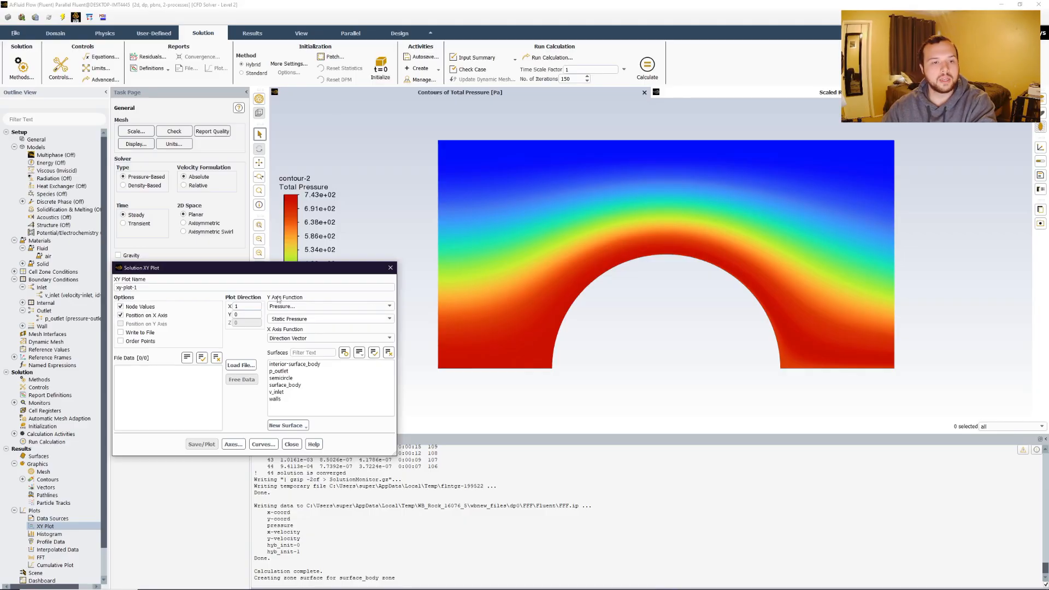
left_click(330, 306)
left_click(286, 327)
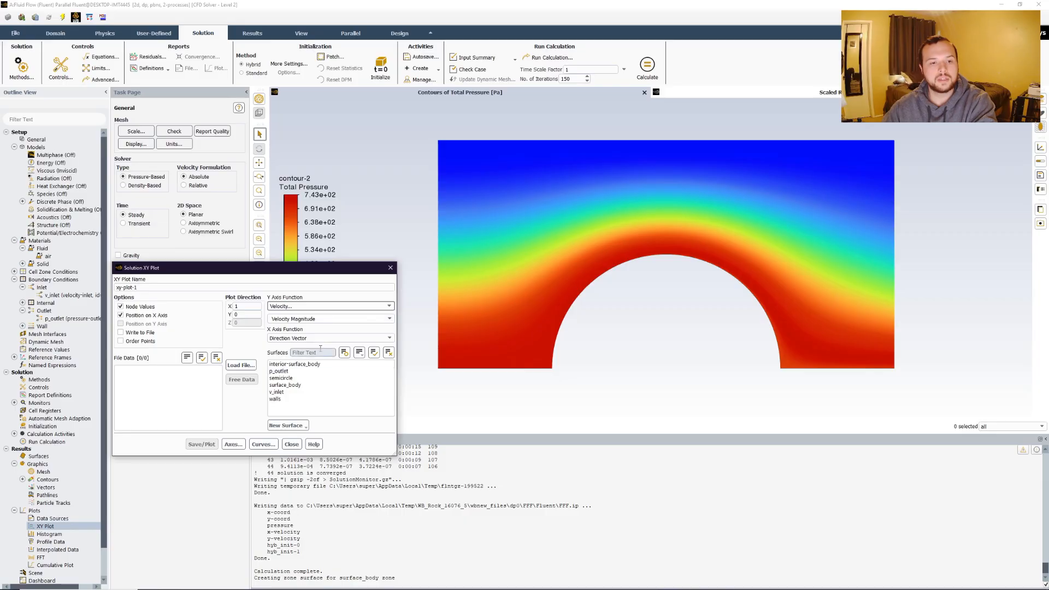
left_click(288, 378)
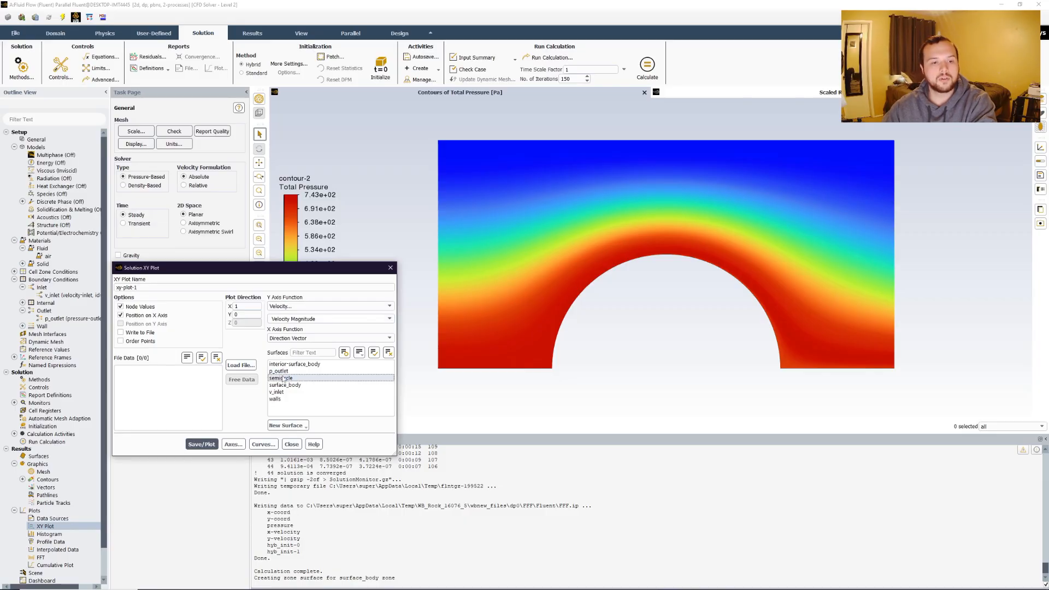
left_click(209, 444)
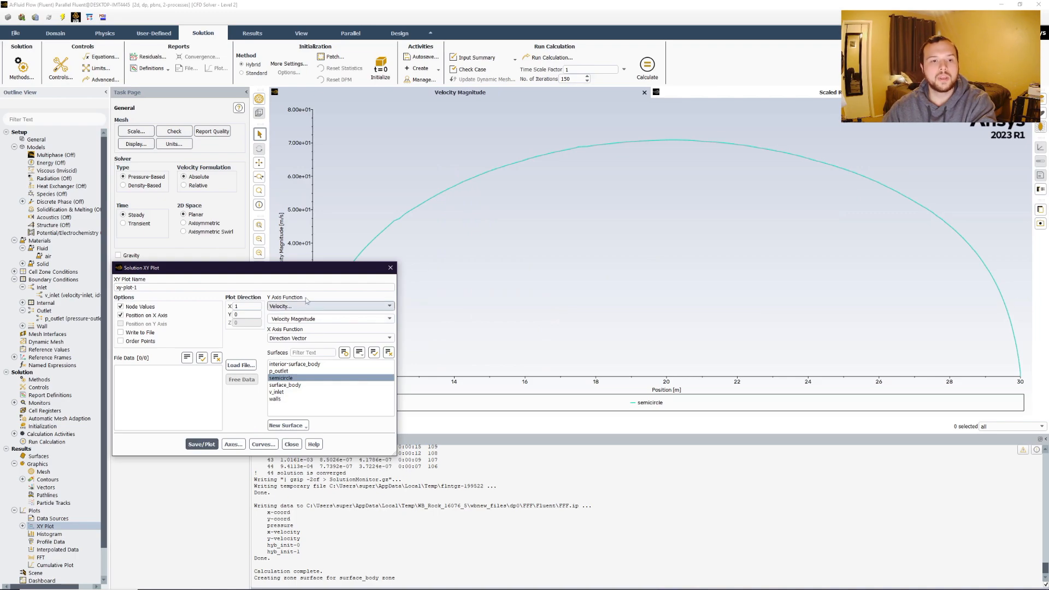
Examine the velocity magnitude at points along the semicircle curve and close the XY plot settings
left_click_drag(298, 269, 230, 414)
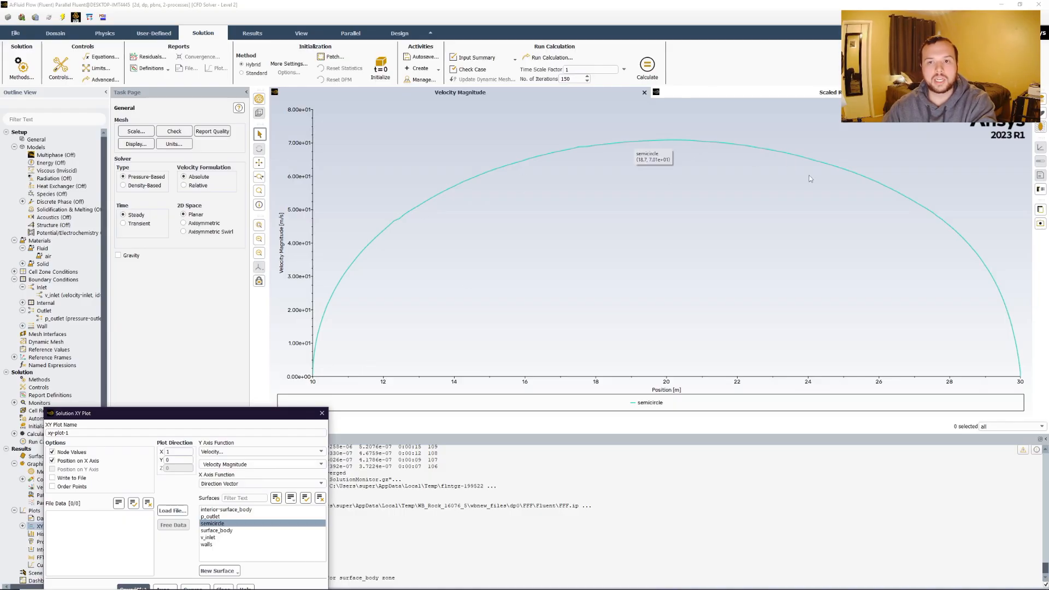
mouse_move(923, 218)
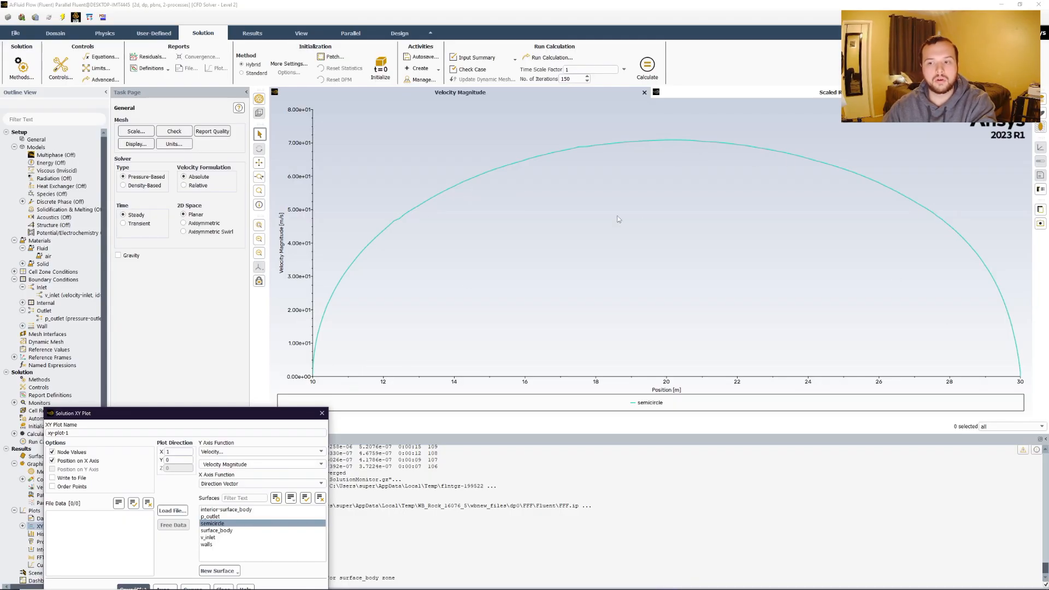
left_click_drag(204, 419, 244, 273)
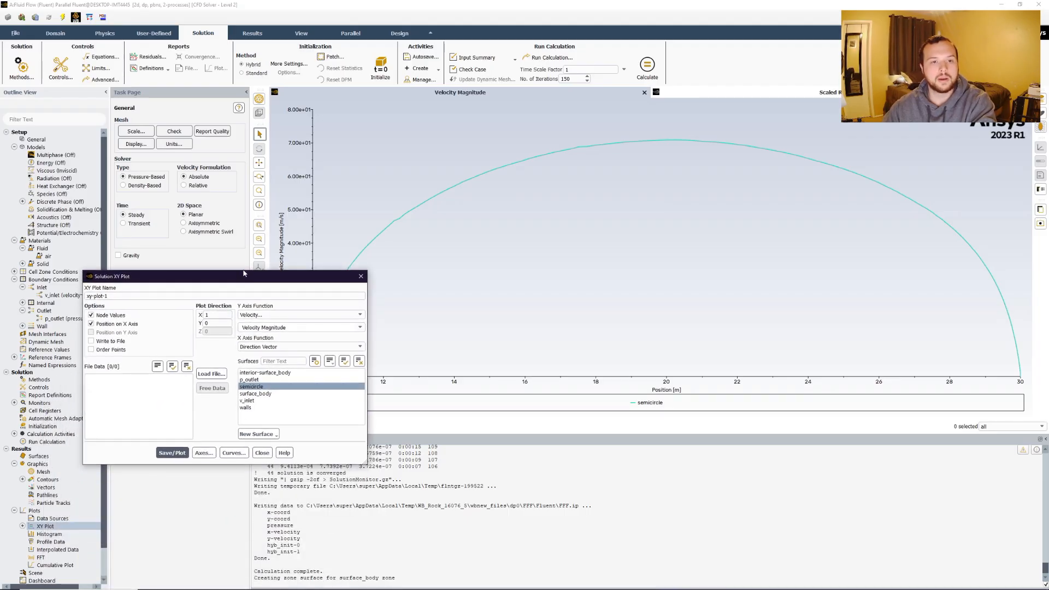
left_click_drag(327, 277, 300, 380)
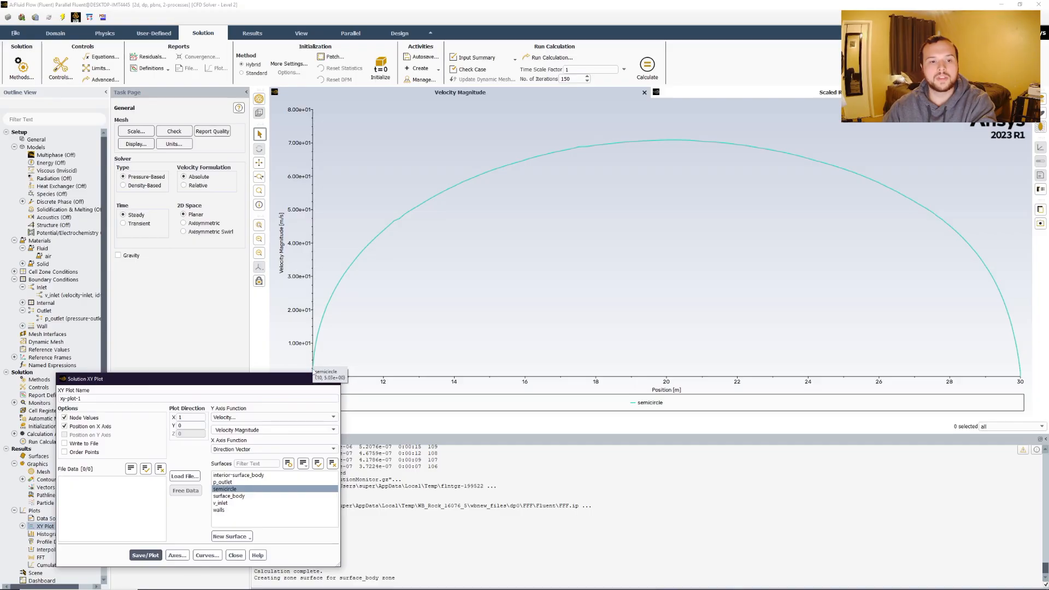
mouse_move(316, 370)
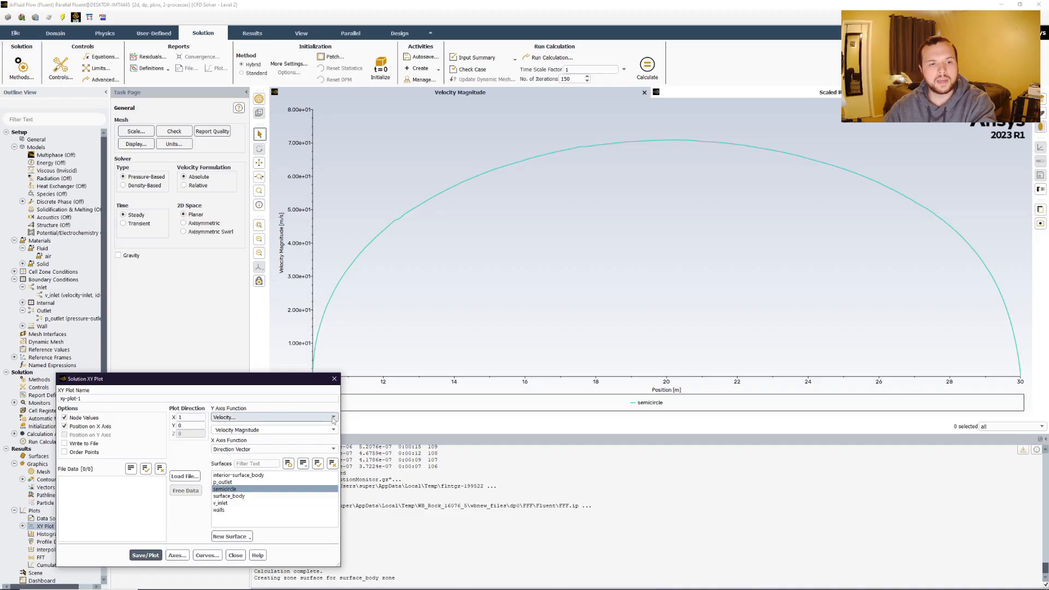
left_click_drag(268, 379, 246, 253)
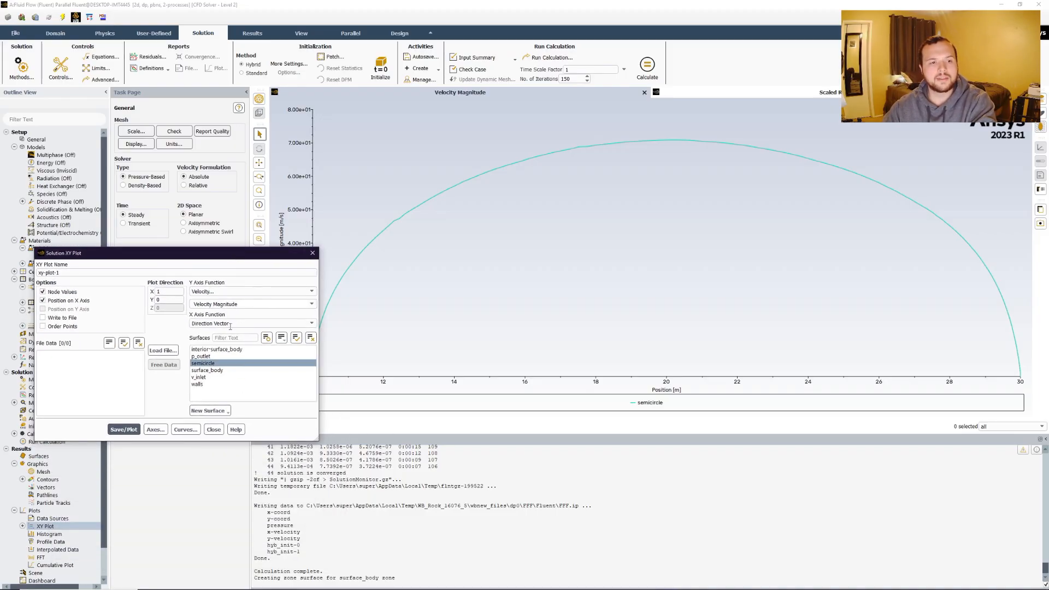
left_click(186, 430)
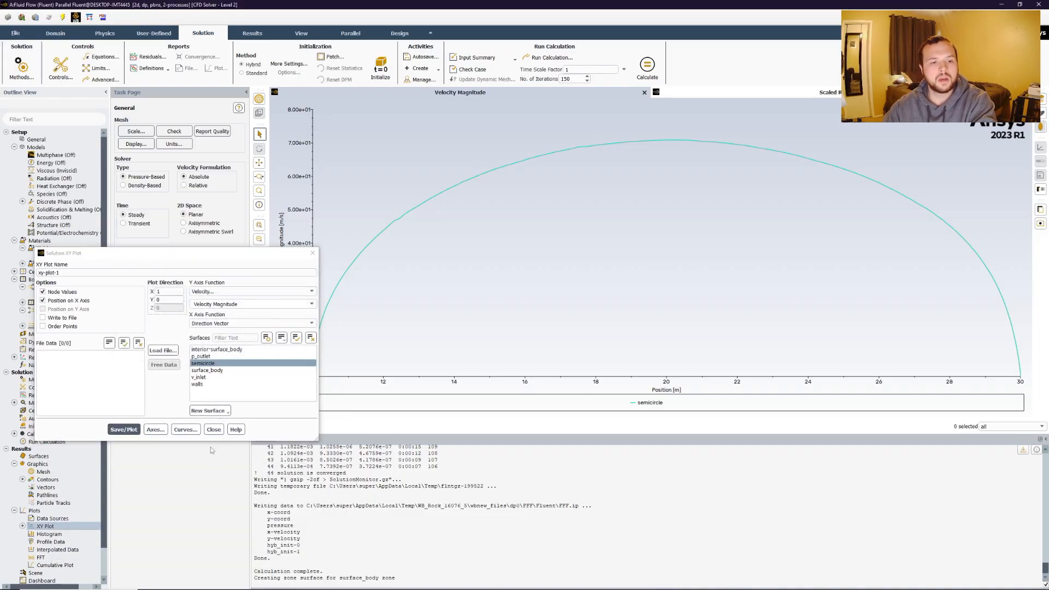
left_click(213, 429)
Create a second XY plot of pressure coefficient against position along the semicircle surface
right_click(40, 526)
left_click(64, 466)
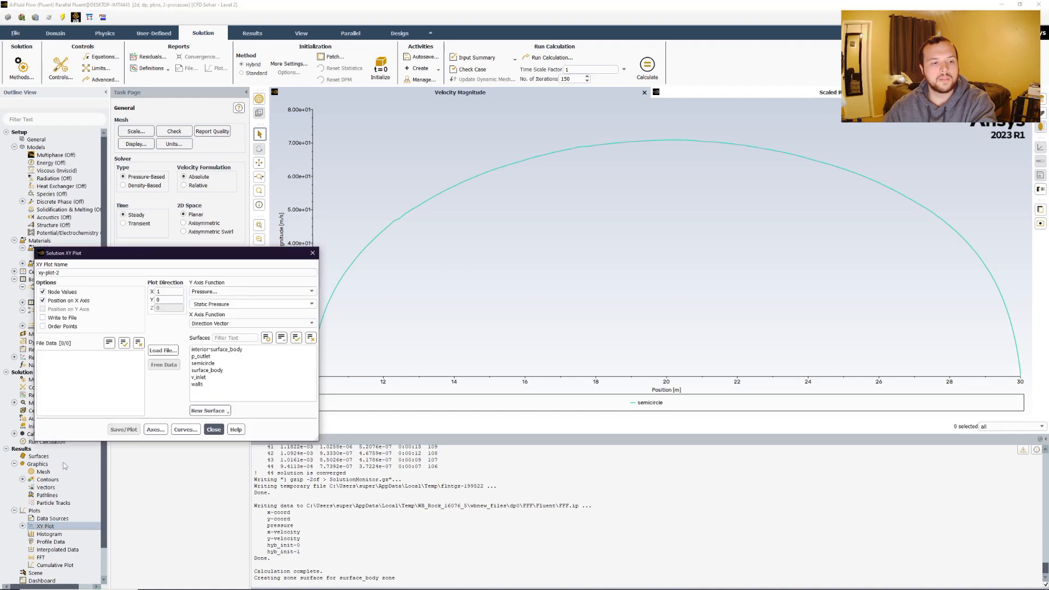
left_click(244, 303)
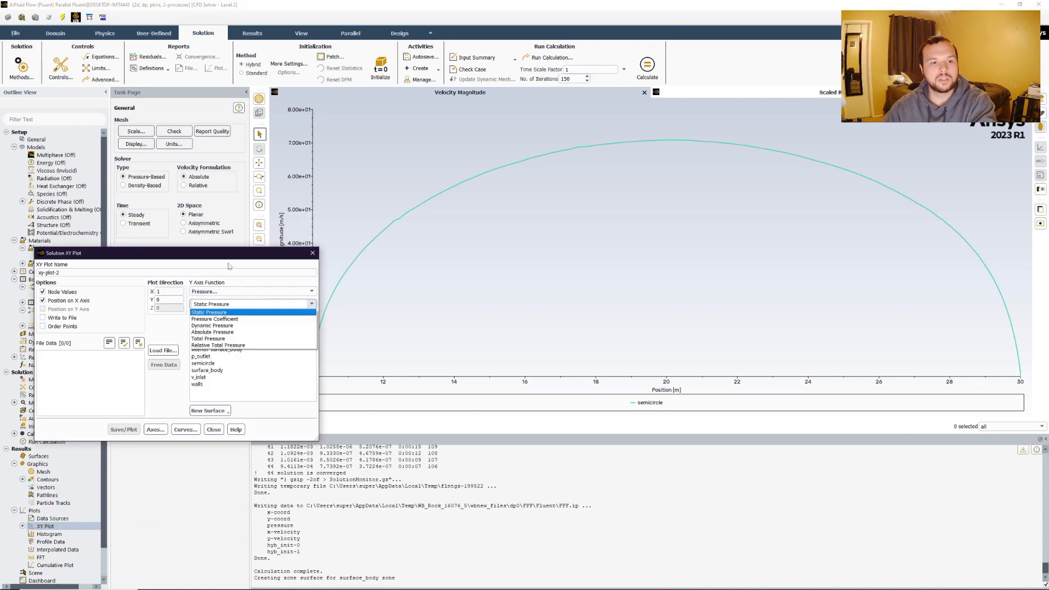
left_click(227, 320)
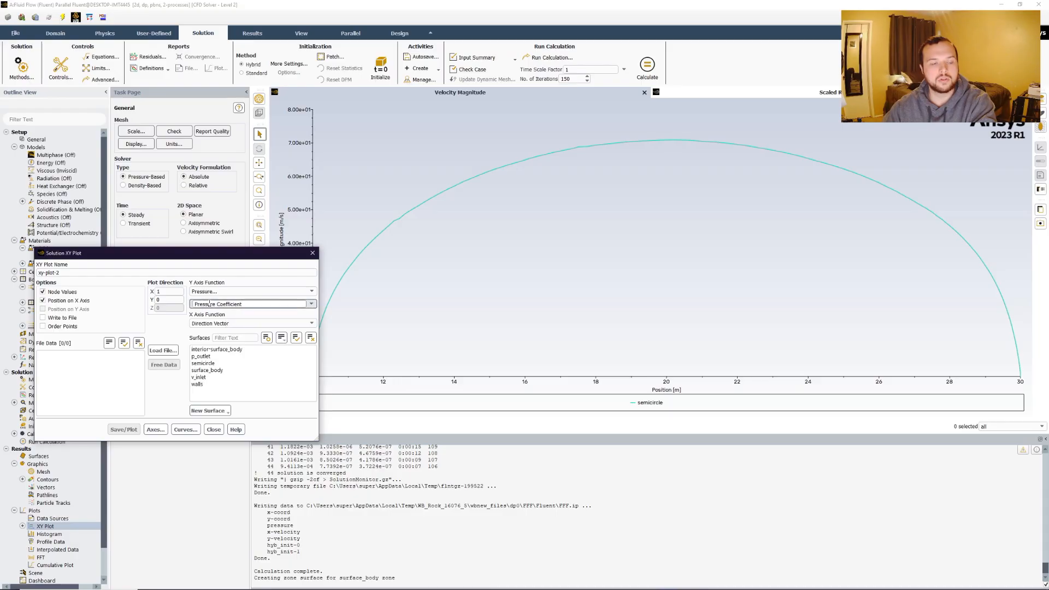
left_click(215, 363)
left_click(123, 429)
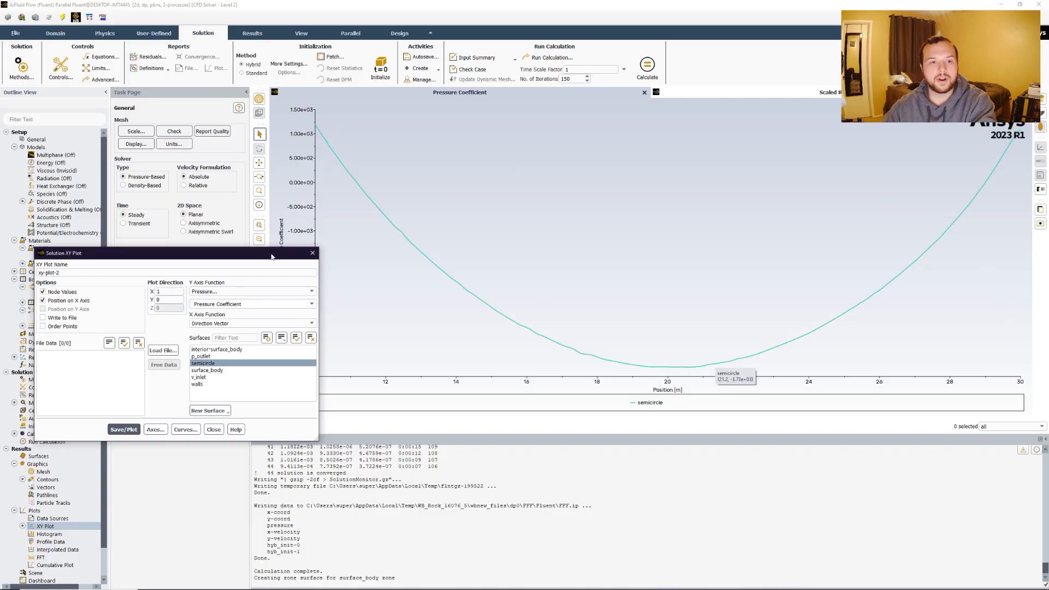
Examine the pressure coefficient at points along the semicircle curve and close the XY plot settings
left_click_drag(271, 256, 275, 413)
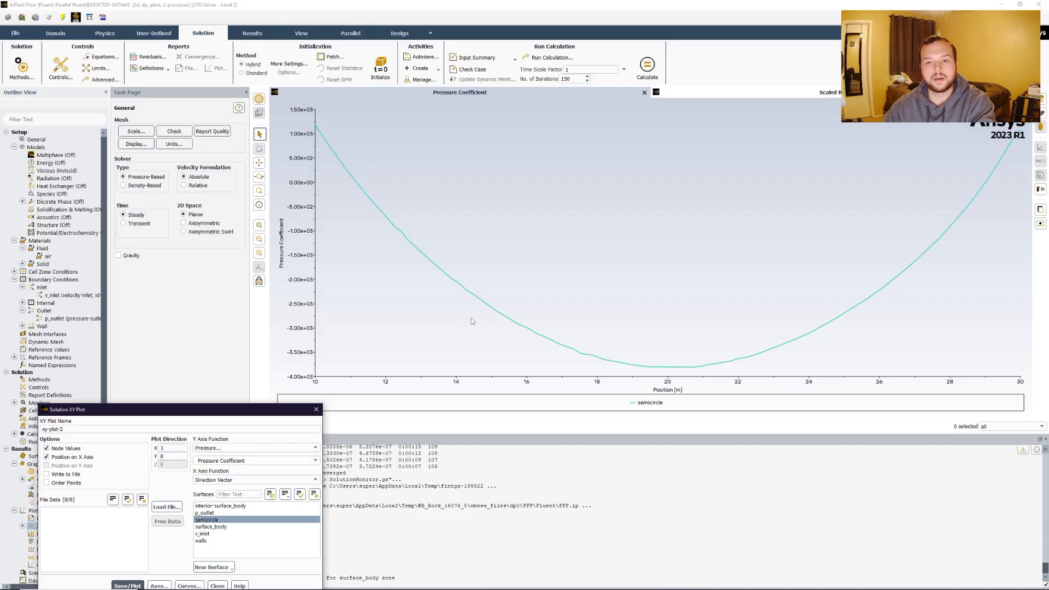
mouse_move(396, 219)
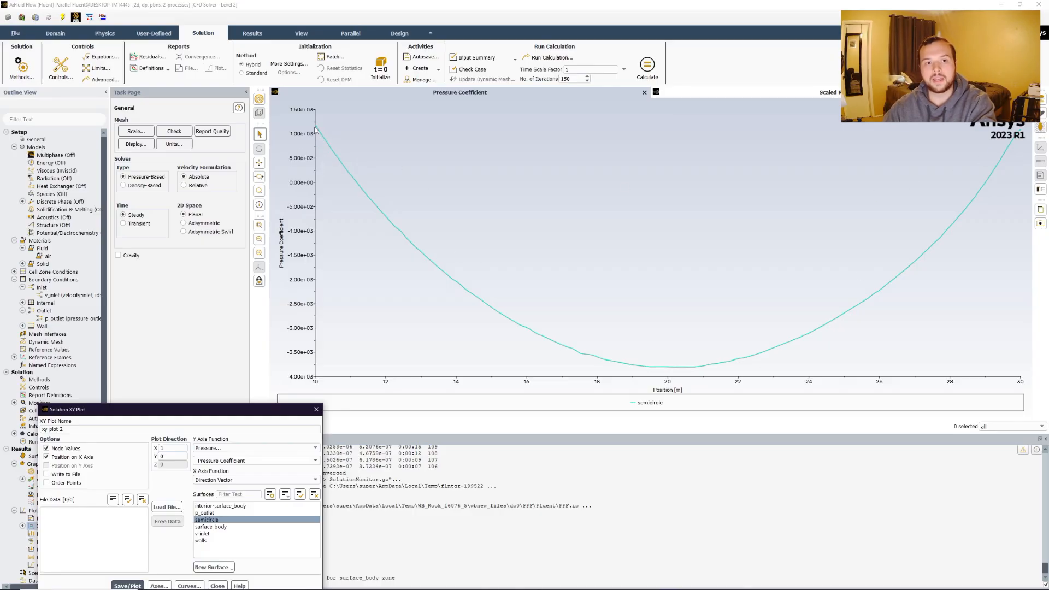
mouse_move(315, 126)
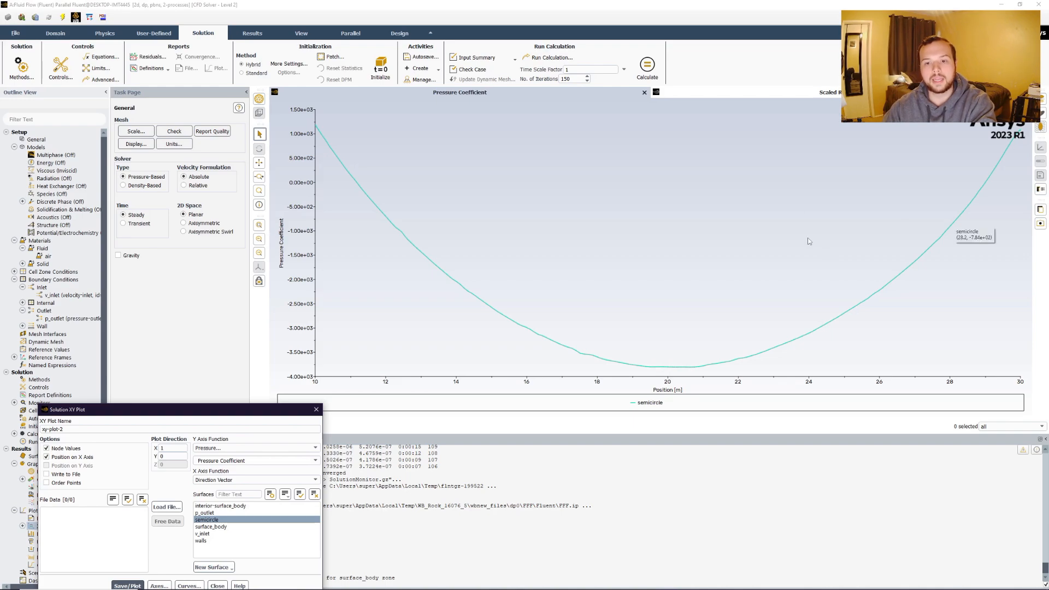
left_click_drag(162, 412, 188, 271)
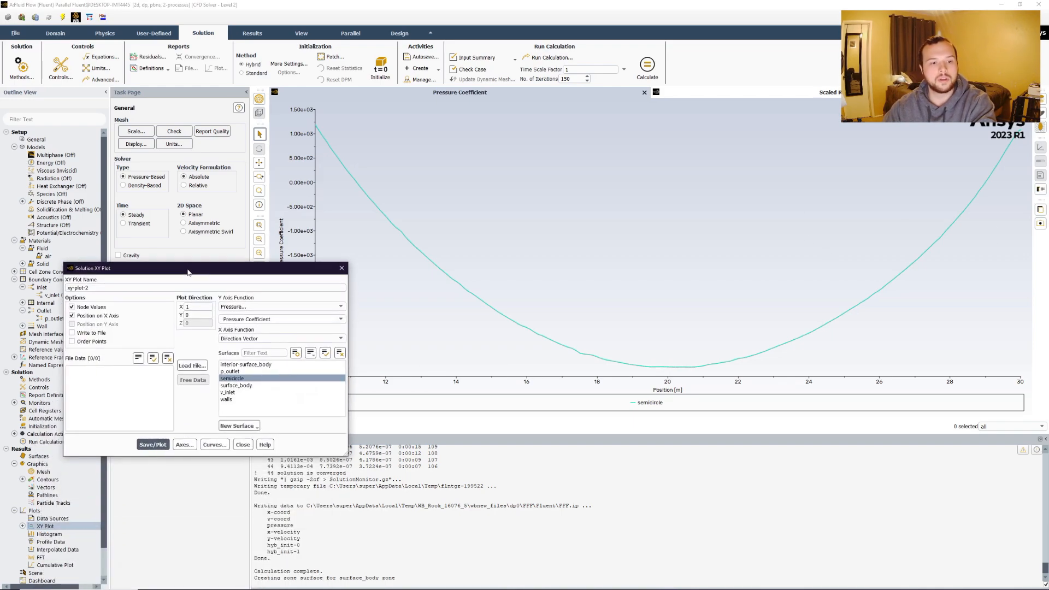
left_click(242, 444)
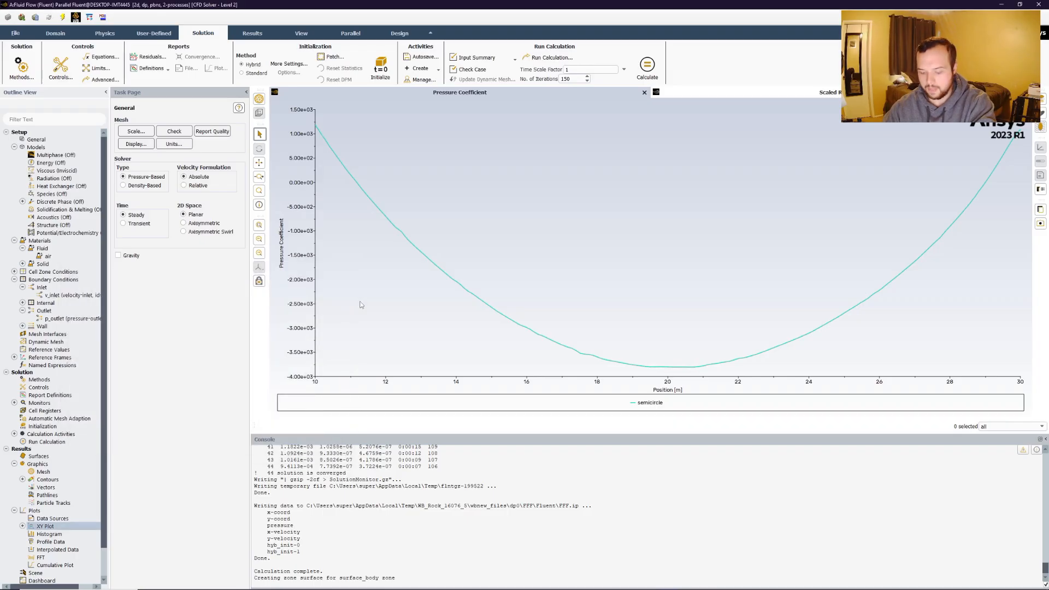
Open the force reports and print the forces on the semicircle wall zone in the X direction
scroll(63, 500, "down", 2)
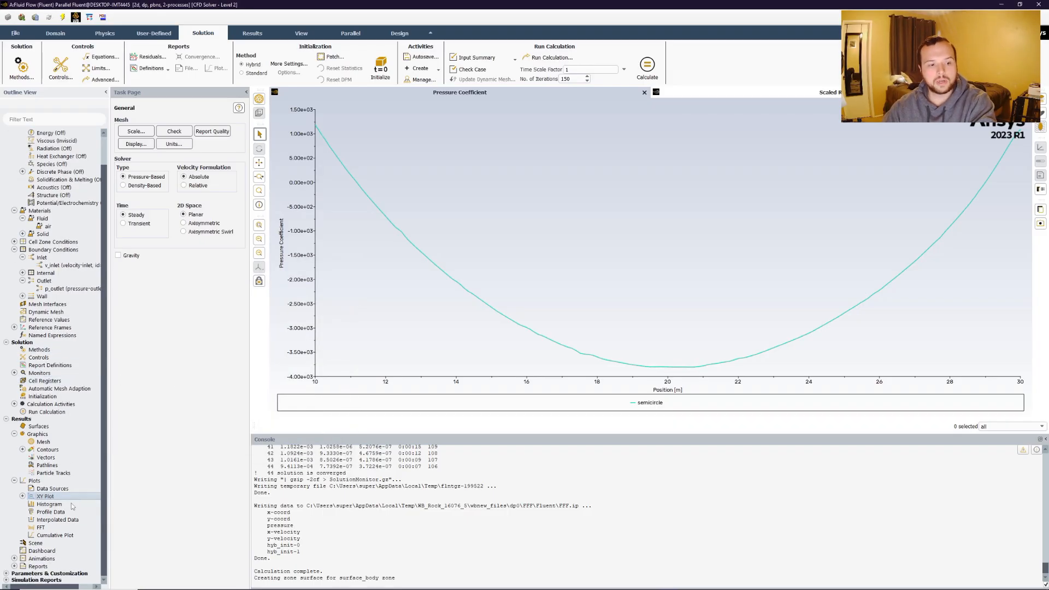
left_click(14, 566)
scroll(55, 544, "down", 2)
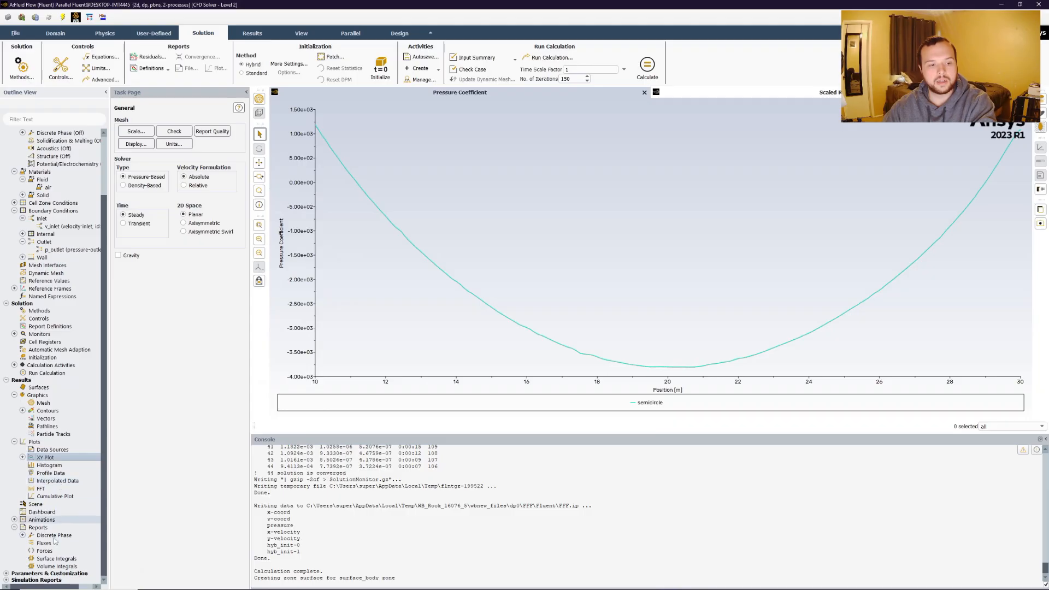
left_click(45, 551)
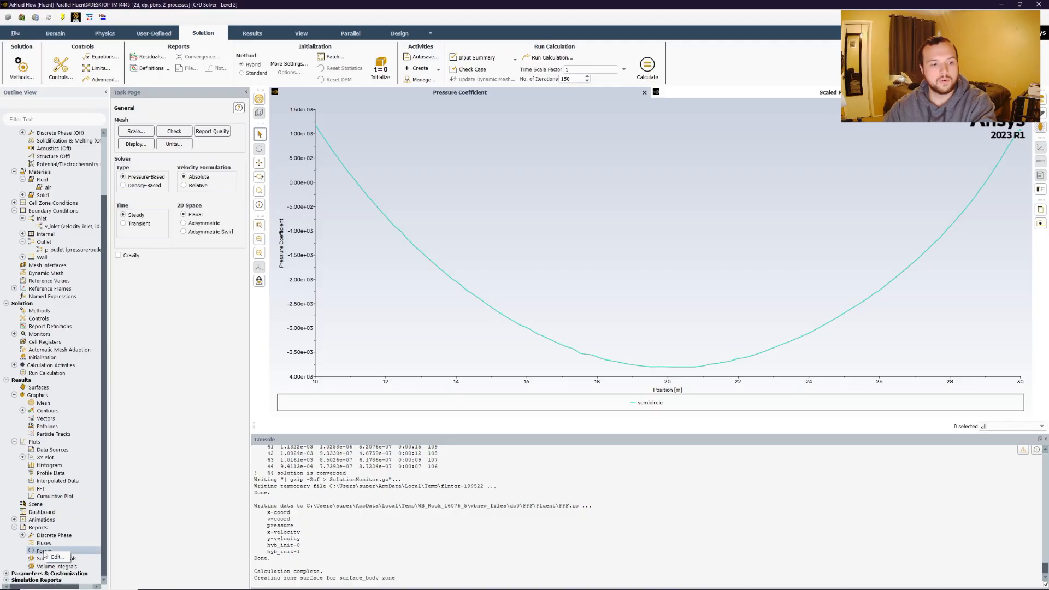
double_click(45, 551)
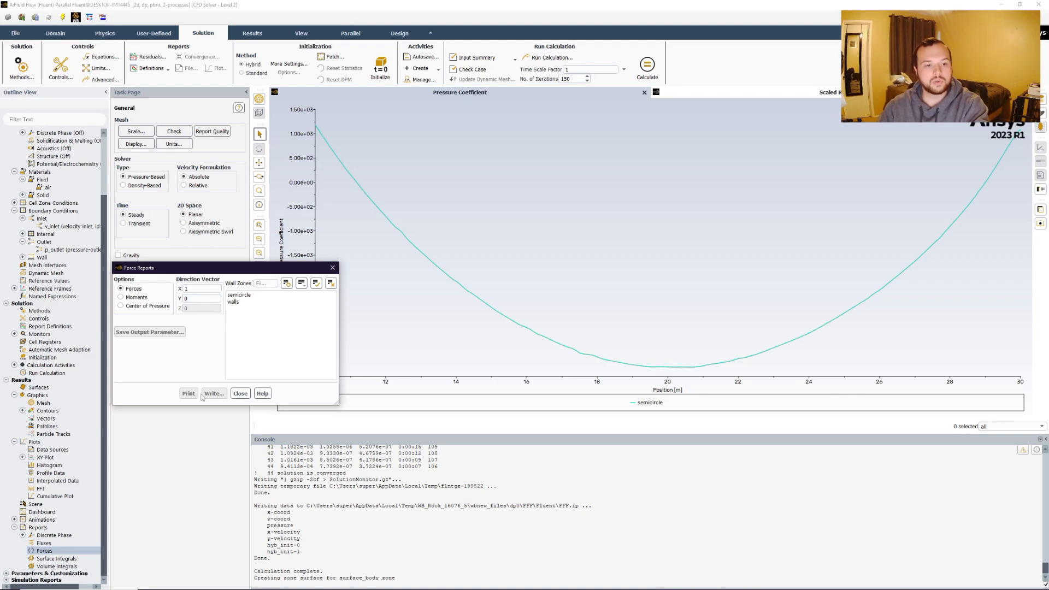
left_click(256, 296)
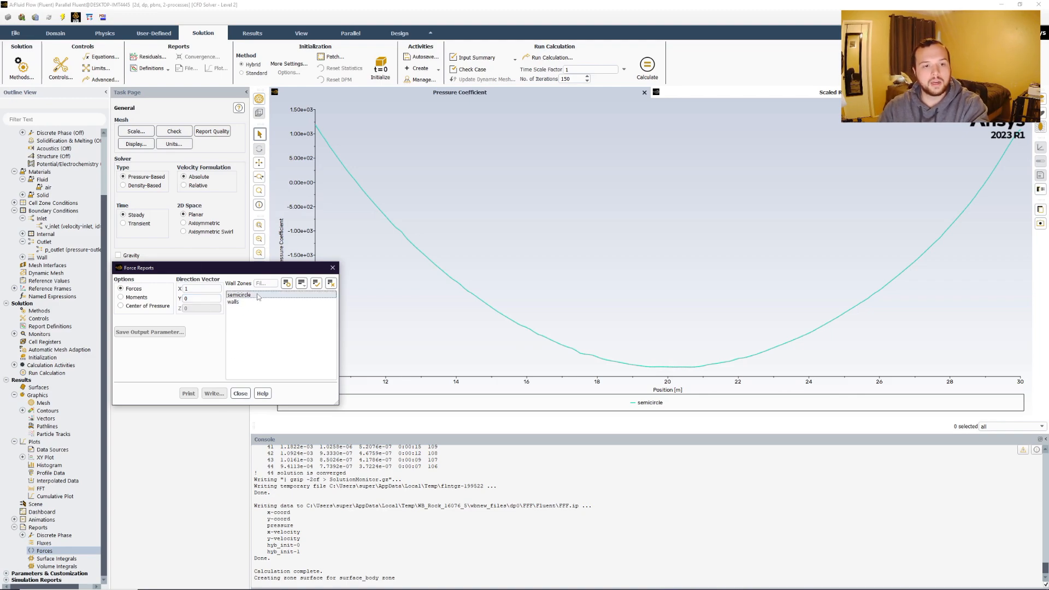
left_click(189, 394)
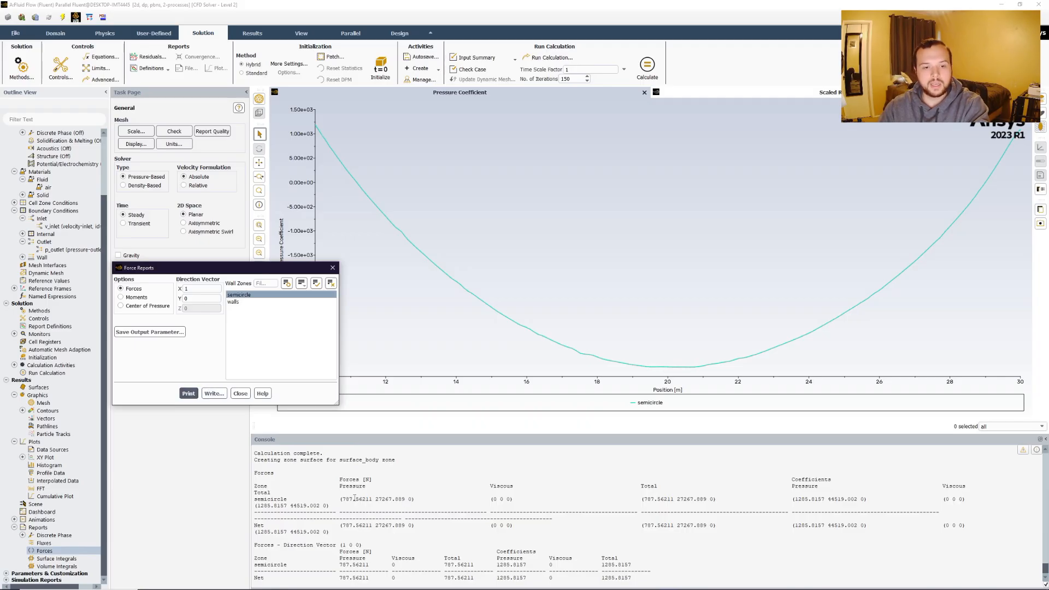
Examine the pressure, viscous and total forces and coefficients of the semicircle in the printed X-direction report
scroll(448, 514, "down", 1)
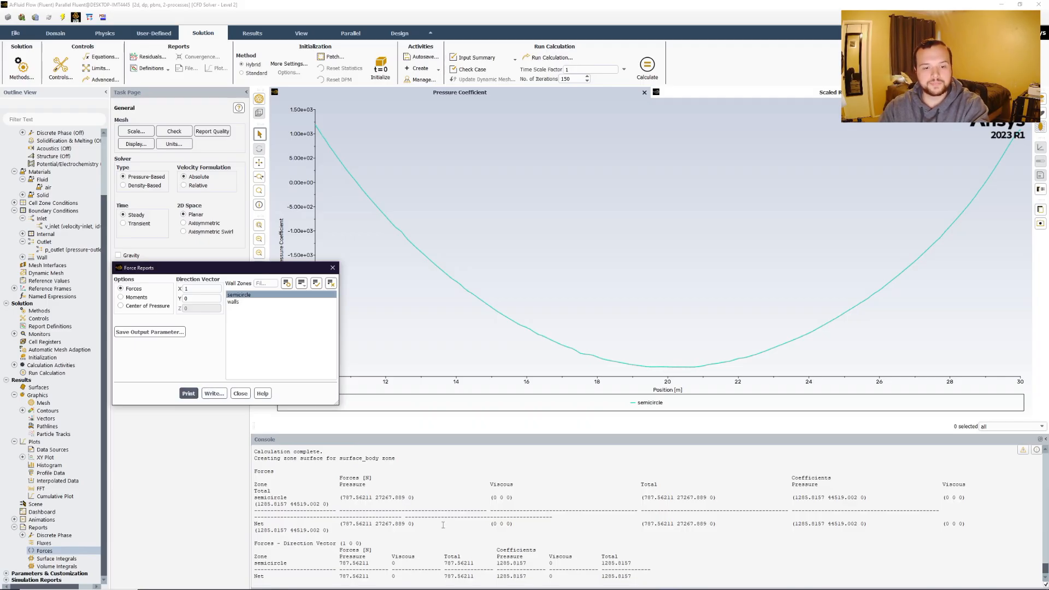
left_click_drag(340, 563, 373, 563)
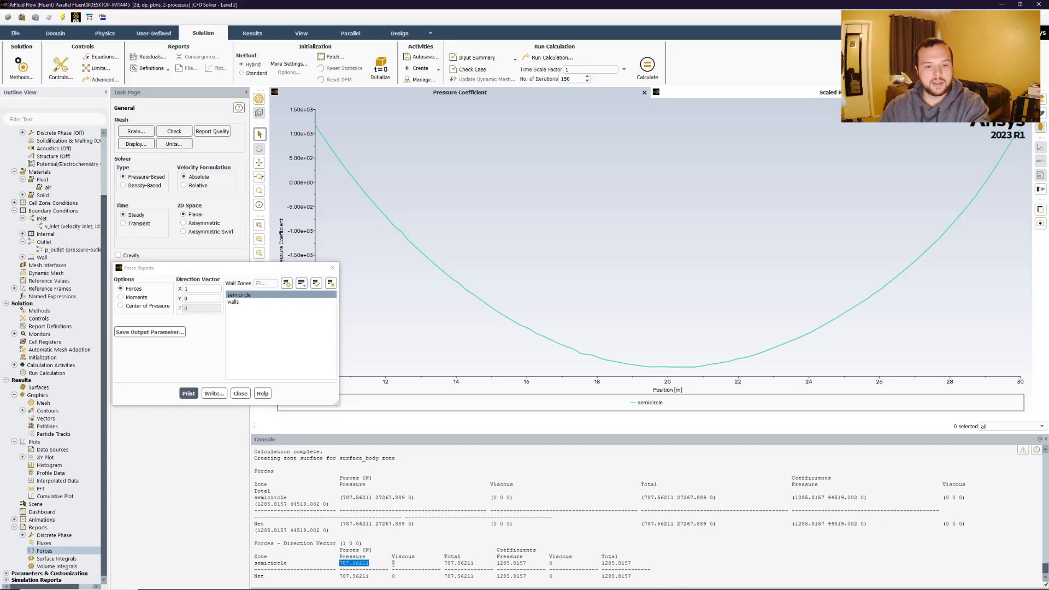
left_click(393, 563)
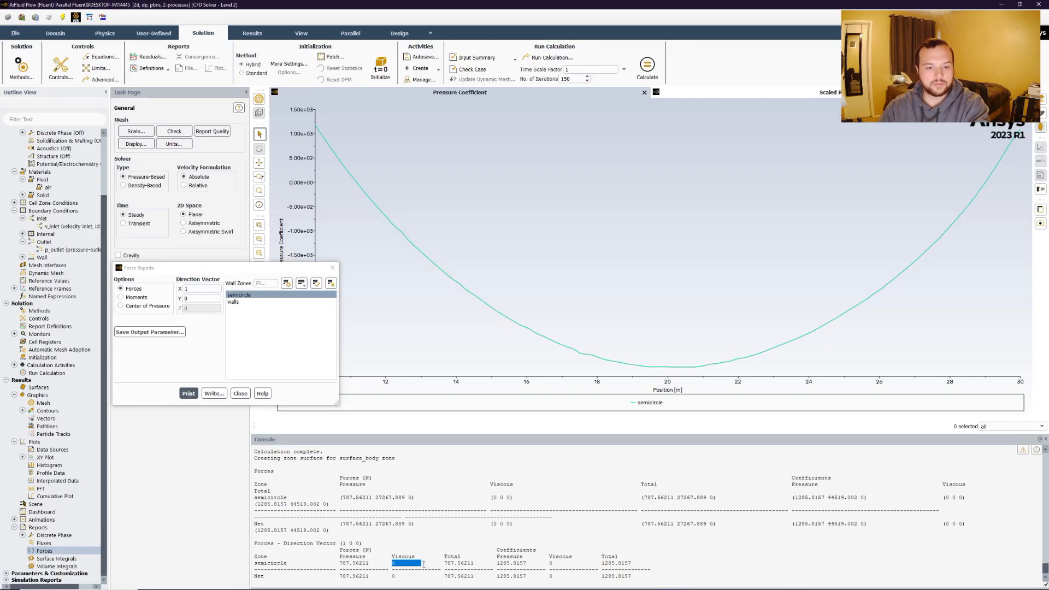
left_click_drag(424, 563, 414, 563)
left_click_drag(416, 566, 484, 563)
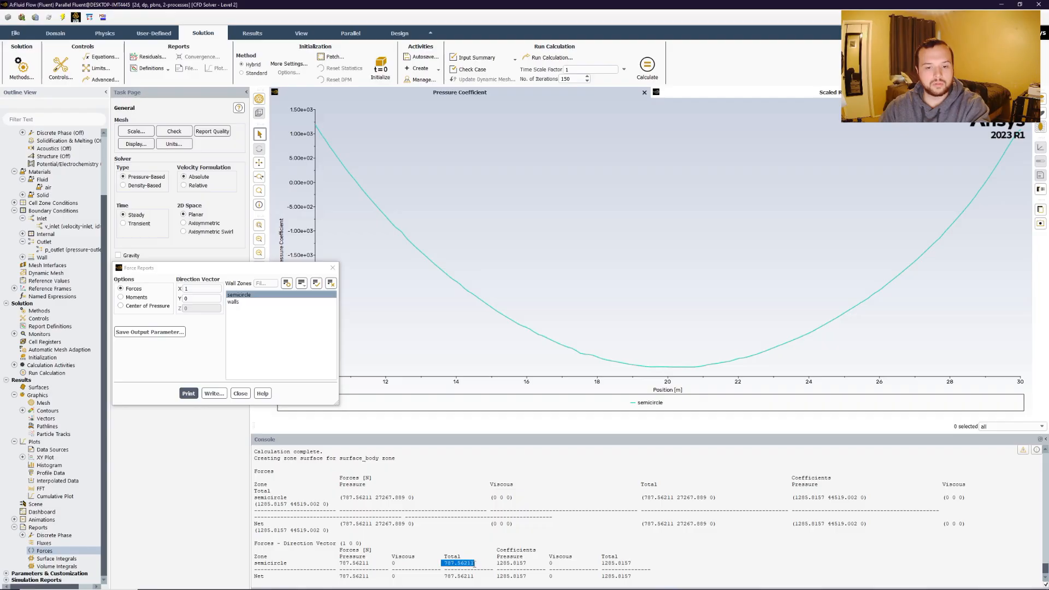
left_click(498, 561)
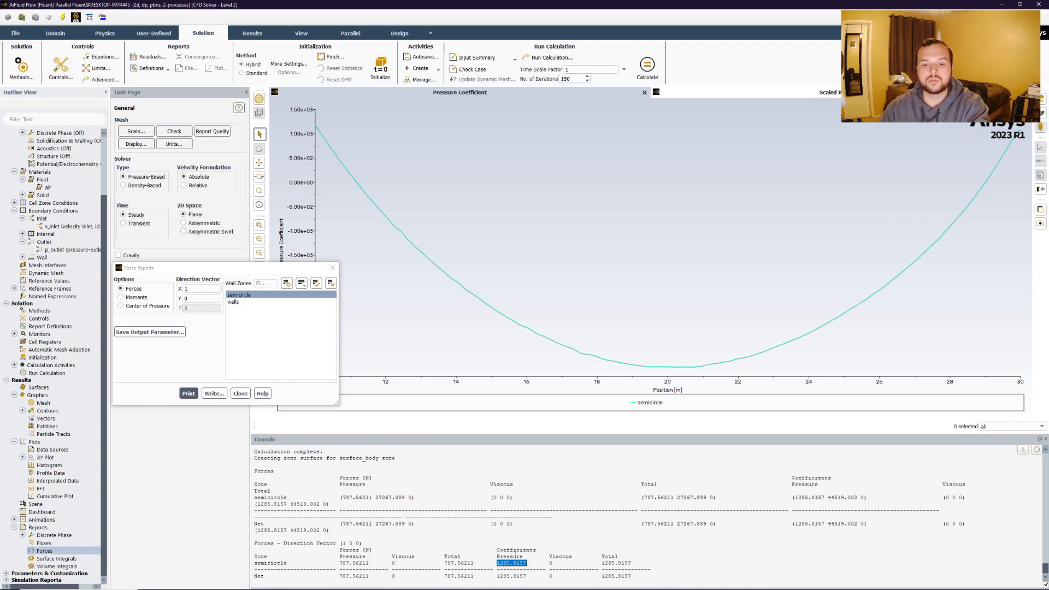
left_click(498, 563)
left_click_drag(525, 562, 630, 564)
left_click(559, 563)
left_click(623, 563)
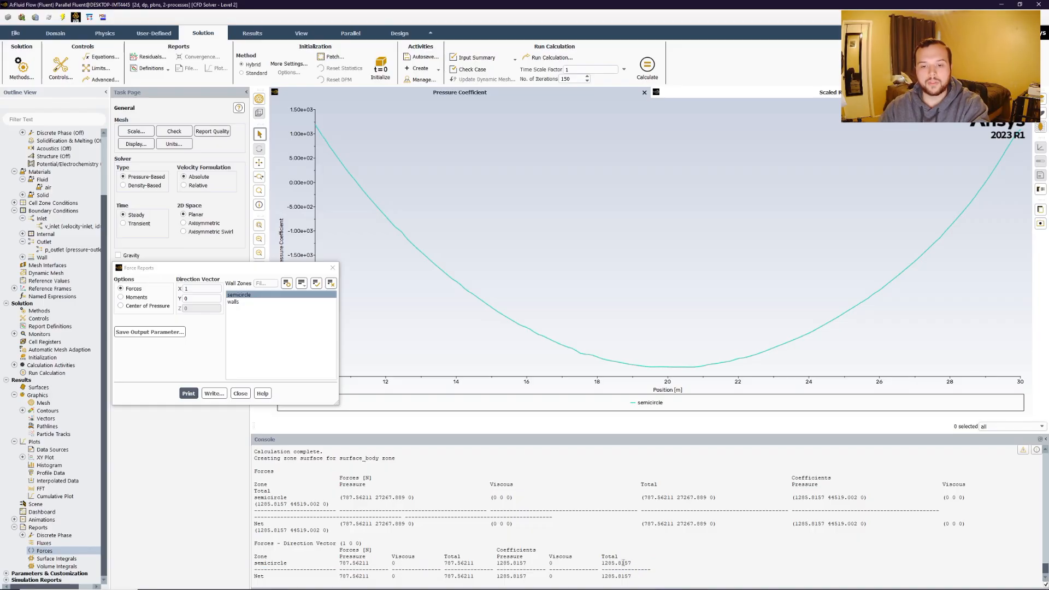
left_click_drag(603, 563, 630, 564)
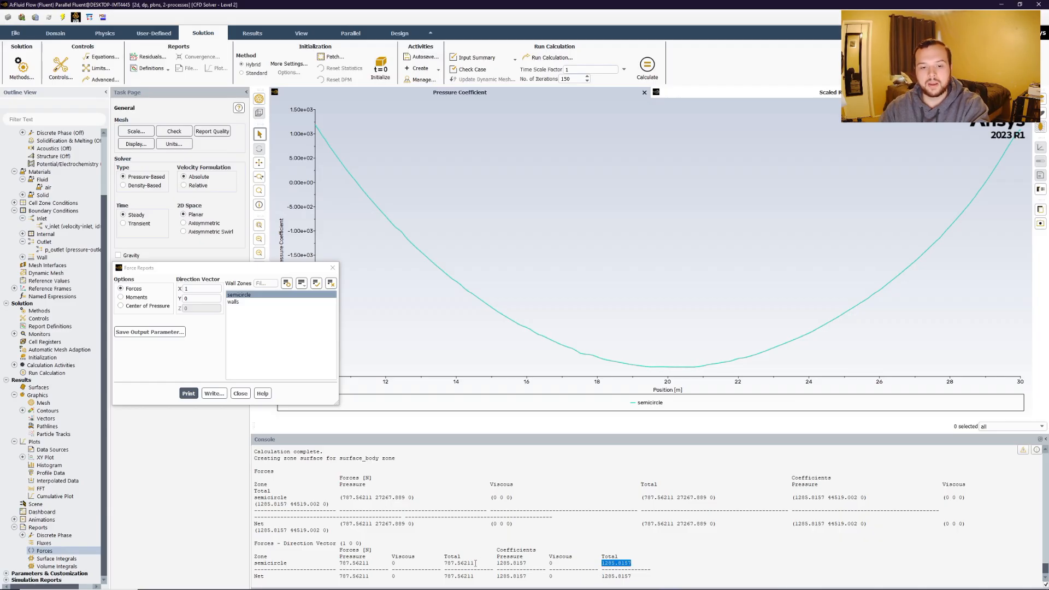
left_click_drag(475, 563, 445, 563)
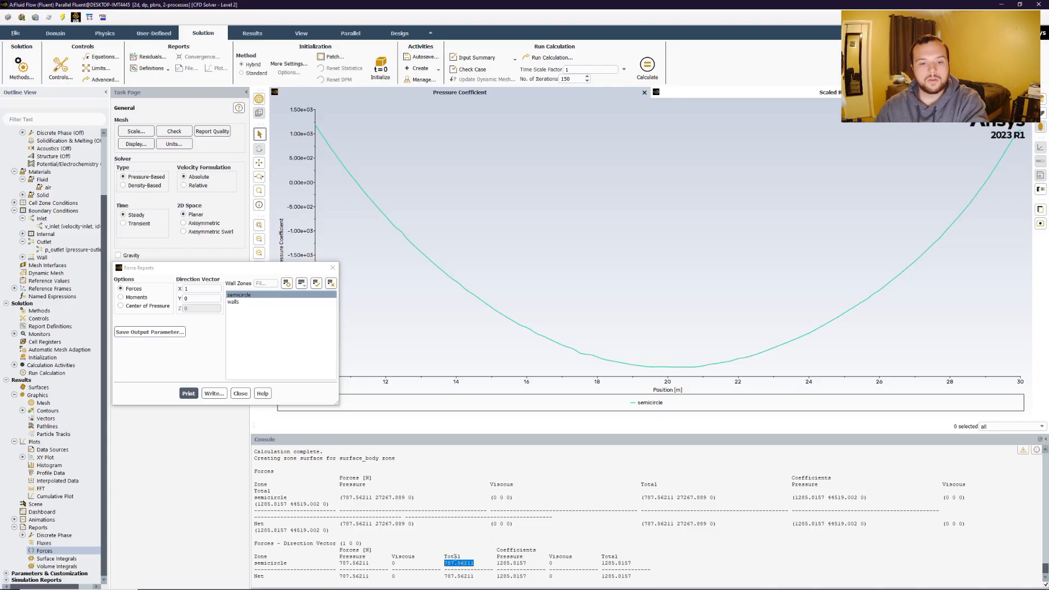
left_click(476, 563)
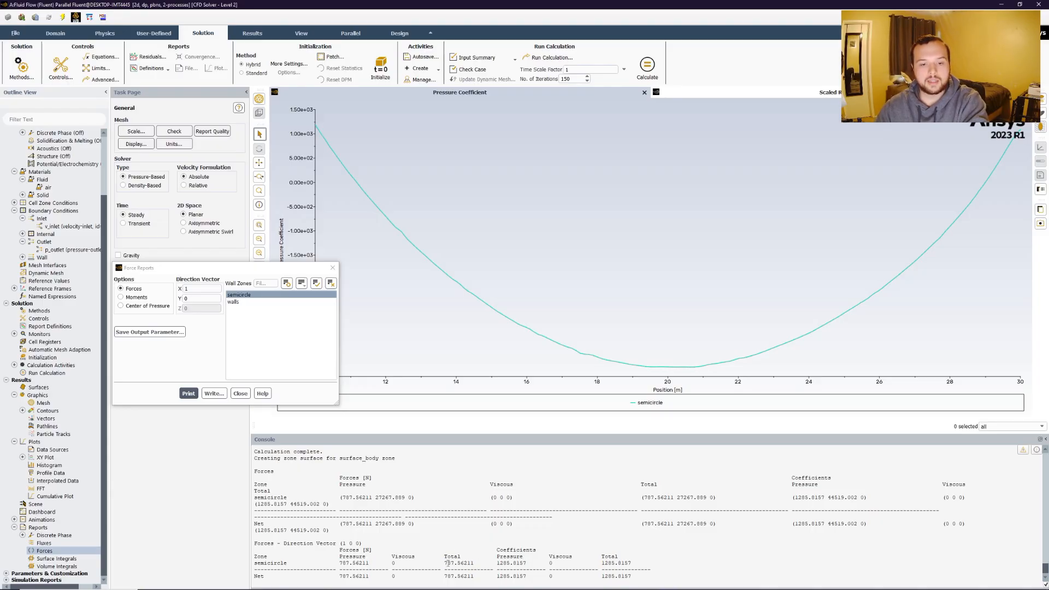
left_click_drag(446, 562, 475, 564)
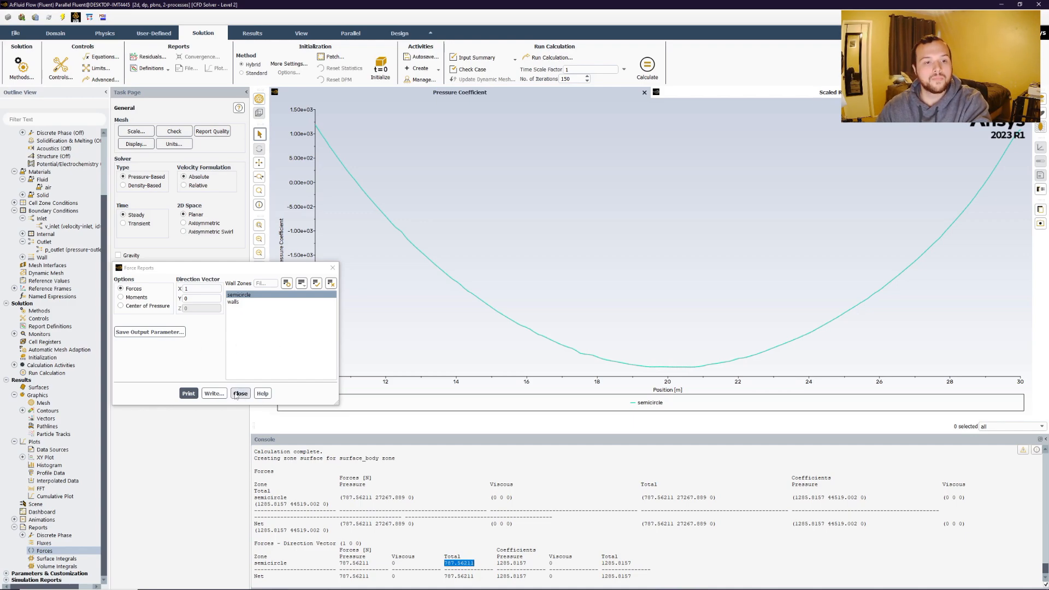
Set the force direction vector to X 0, Y 1 and print the semicircle's force report
left_click_drag(201, 289, 164, 299)
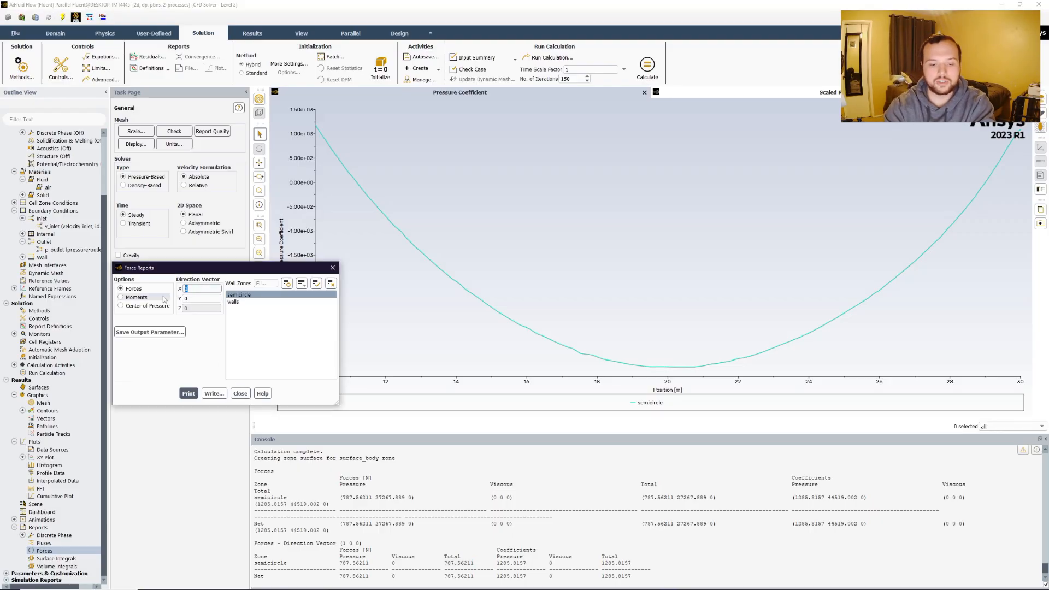
type("0")
key("Tab")
type("1")
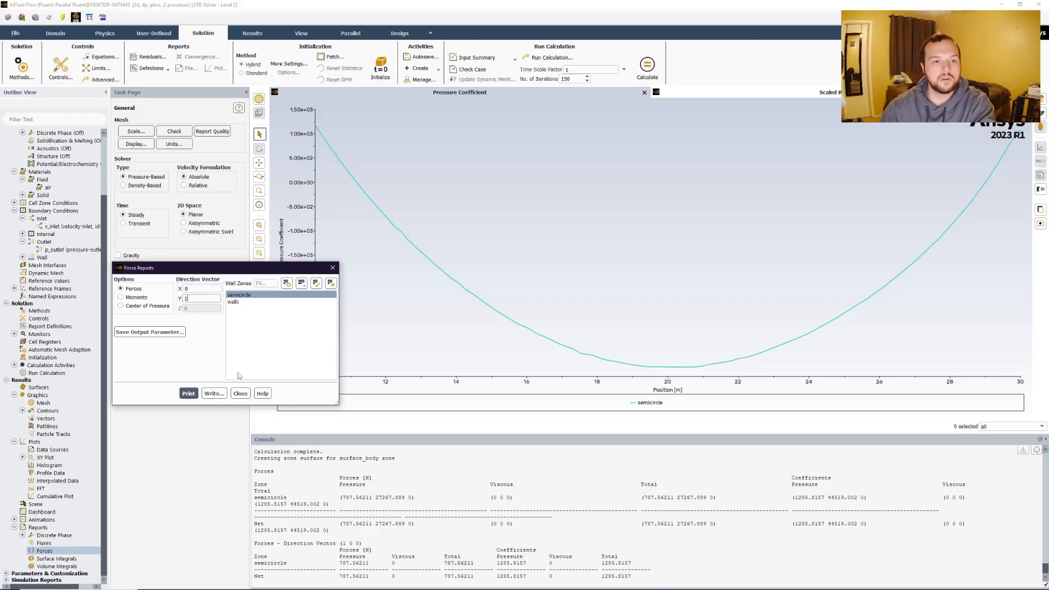
left_click(188, 394)
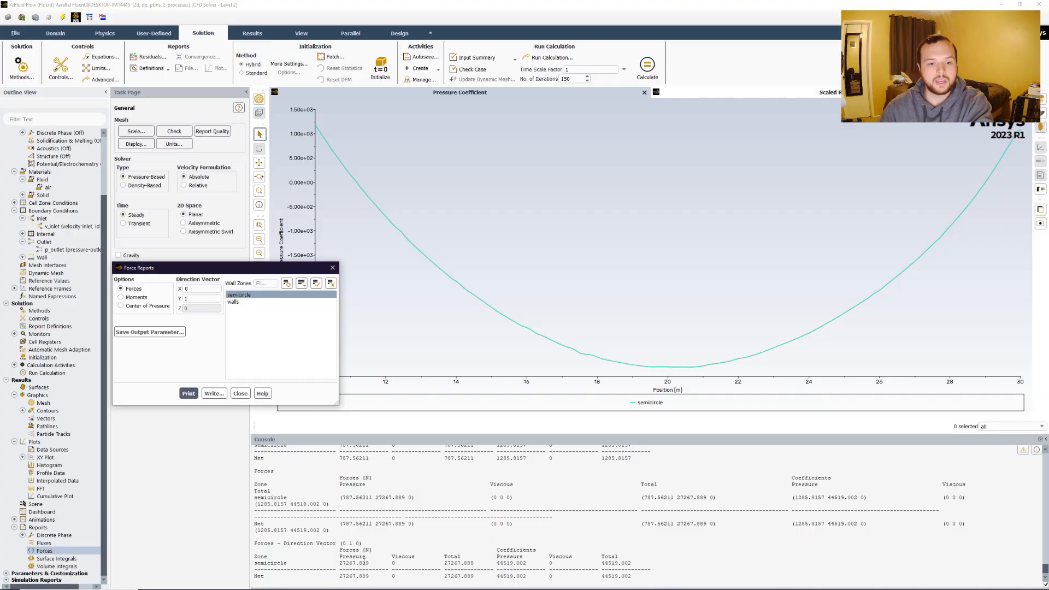
Examine the semicircle's Y-direction forces and coefficients in the printed report and close the force report settings
left_click_drag(340, 563, 373, 563)
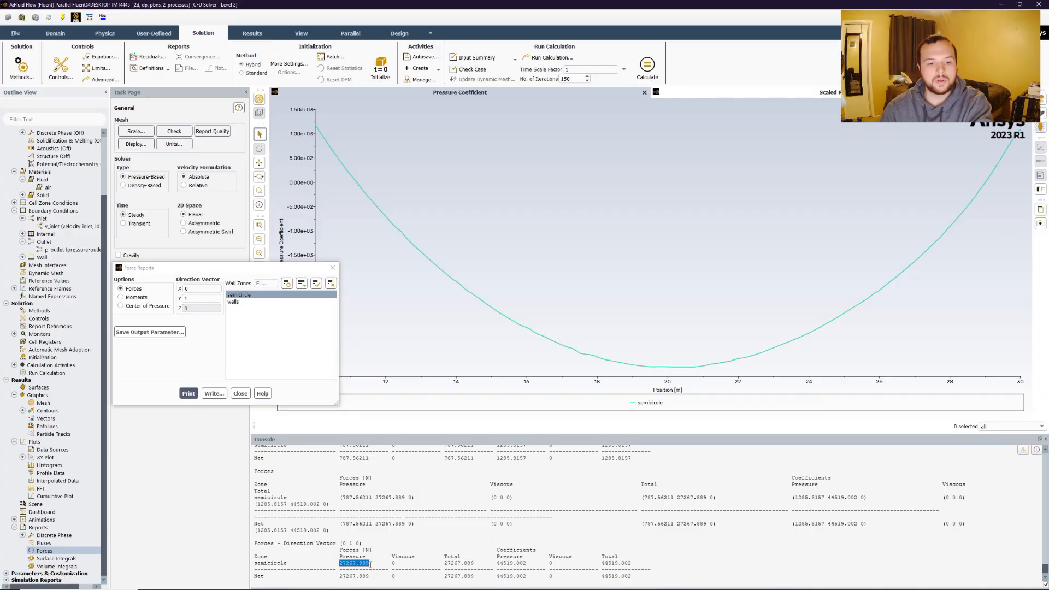
left_click(392, 563)
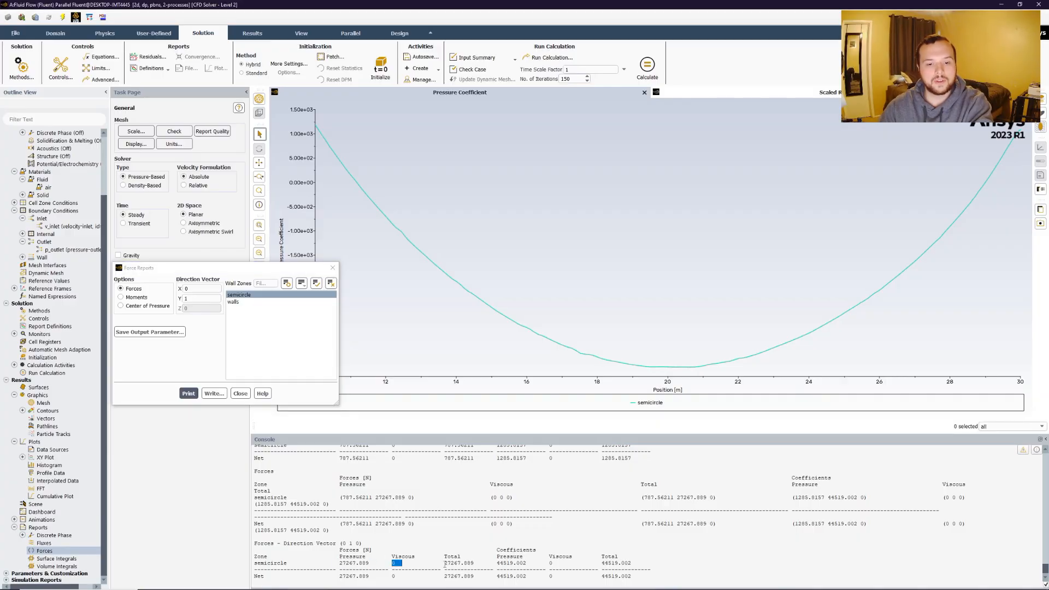
left_click_drag(445, 564, 473, 564)
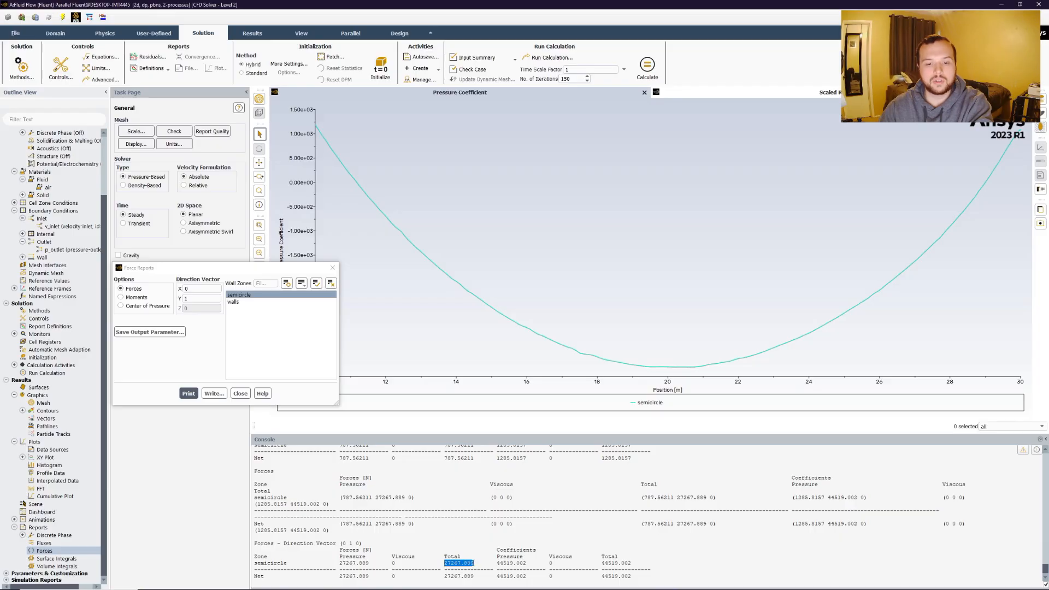
left_click(496, 562)
left_click_drag(498, 563, 524, 564)
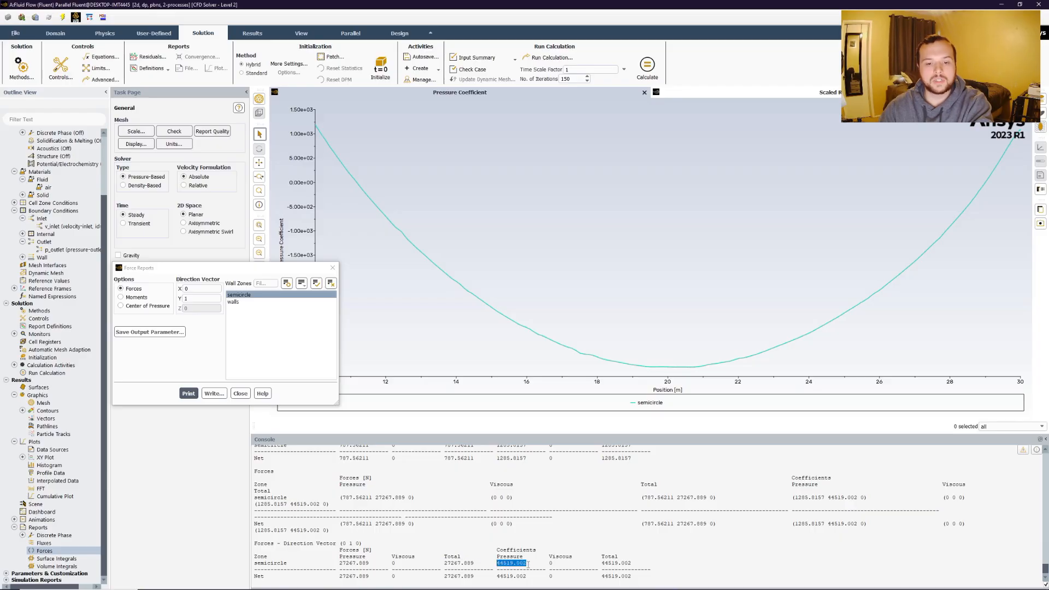
left_click_drag(600, 565, 638, 569)
left_click(632, 564)
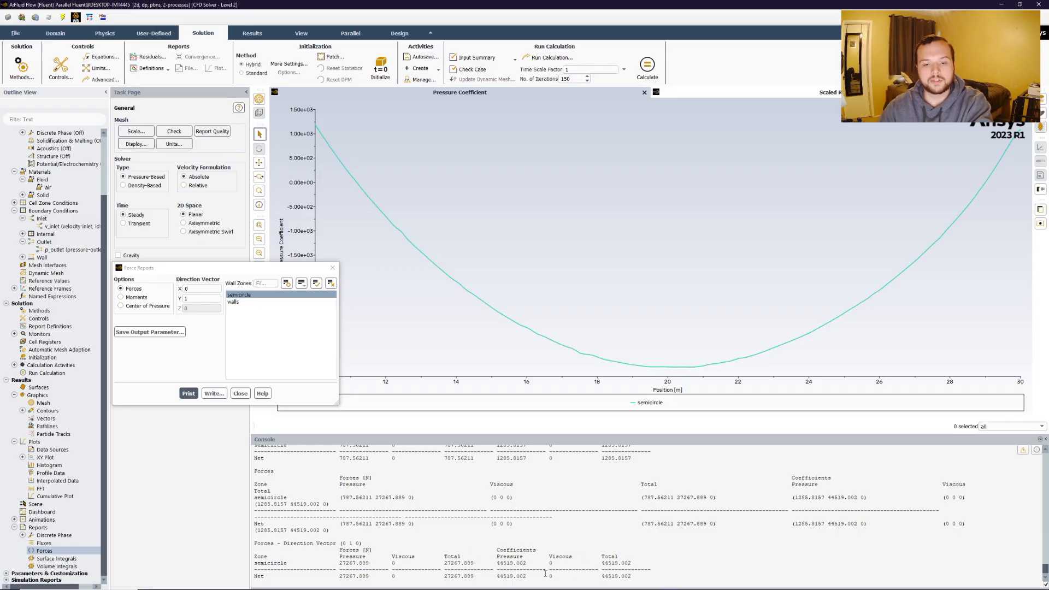
left_click_drag(527, 563, 496, 564)
left_click(503, 562)
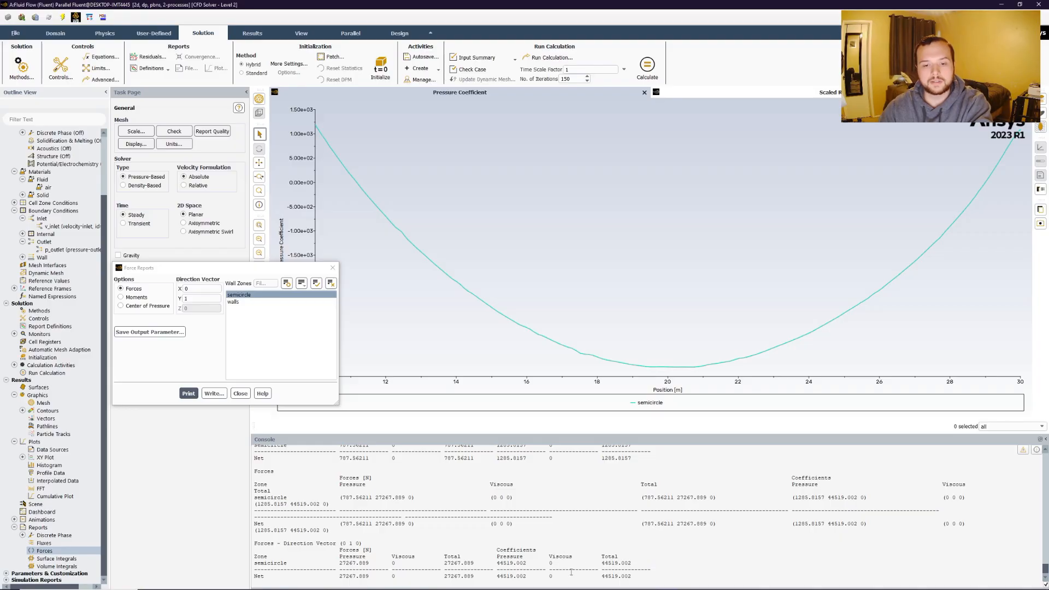
left_click(240, 394)
scroll(60, 328, "up", 3)
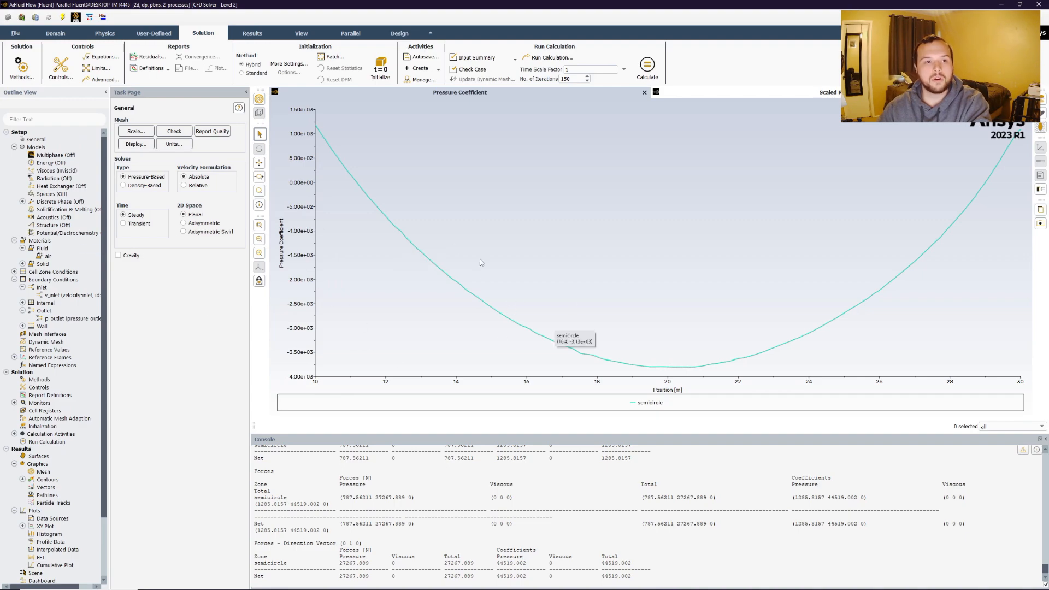
Change the viscous model from inviscid to the standard k-epsilon (2 eqn) model with Enhanced Wall Treatment
right_click(61, 171)
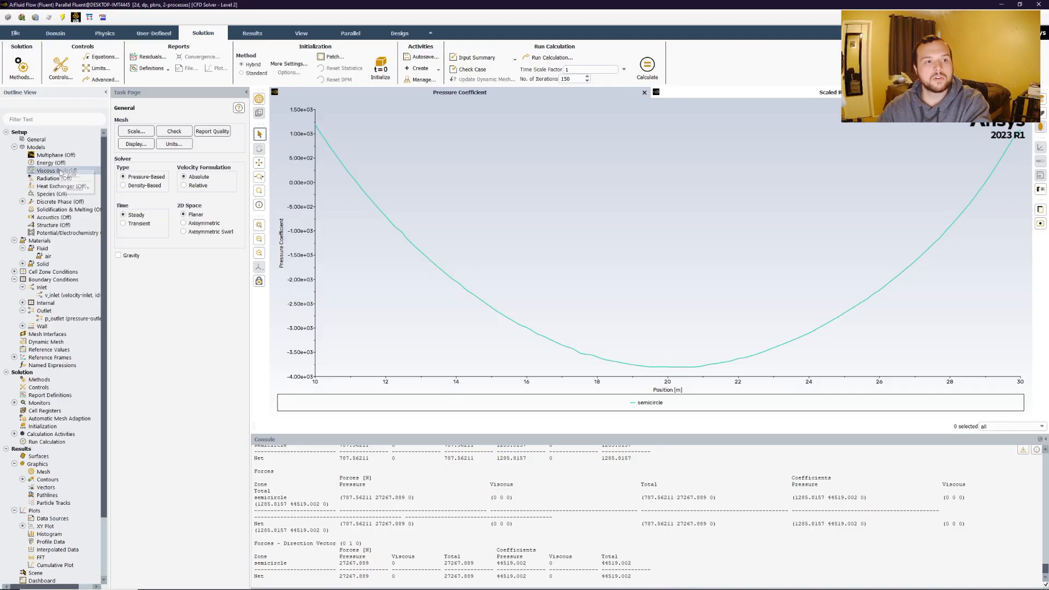
left_click(78, 177)
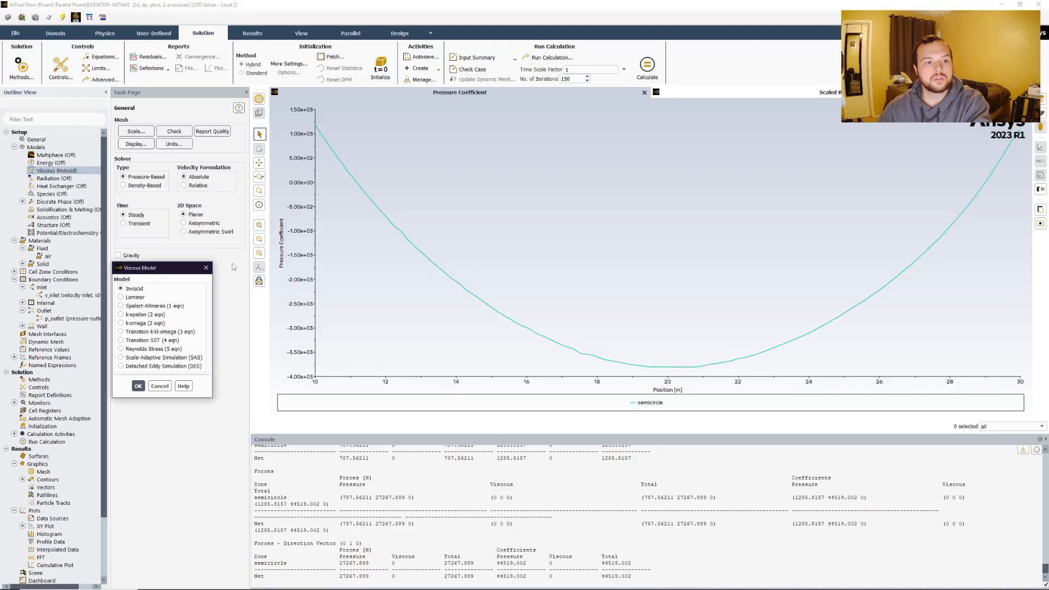
left_click(121, 315)
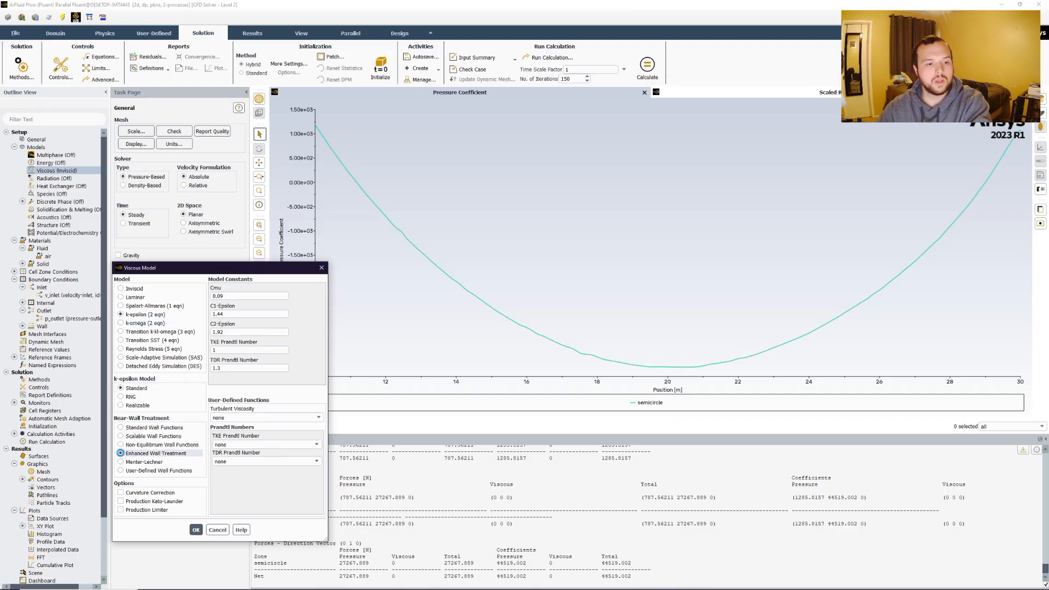
left_click(121, 453)
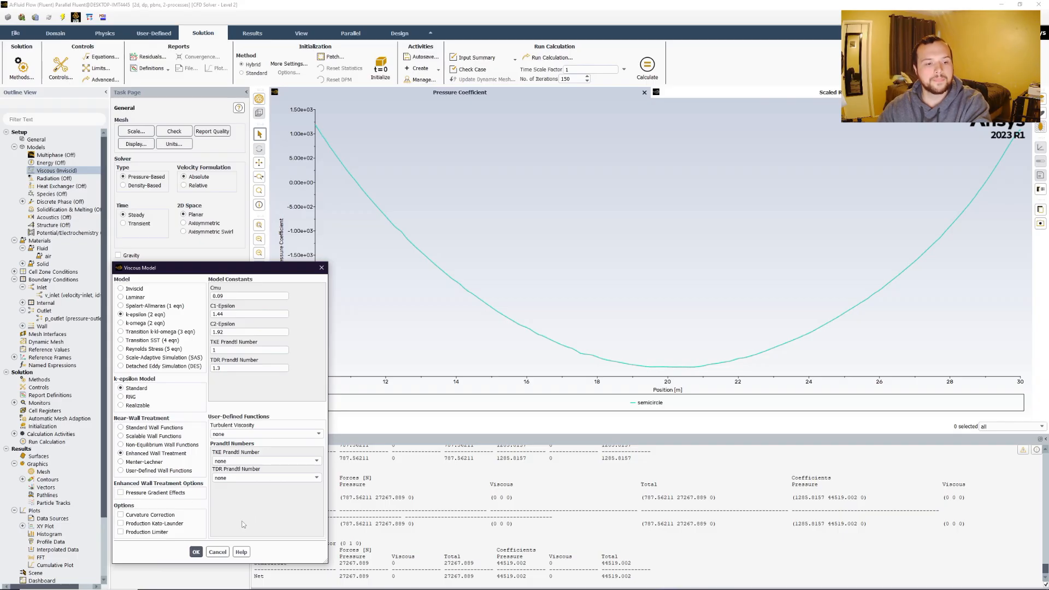
left_click(196, 552)
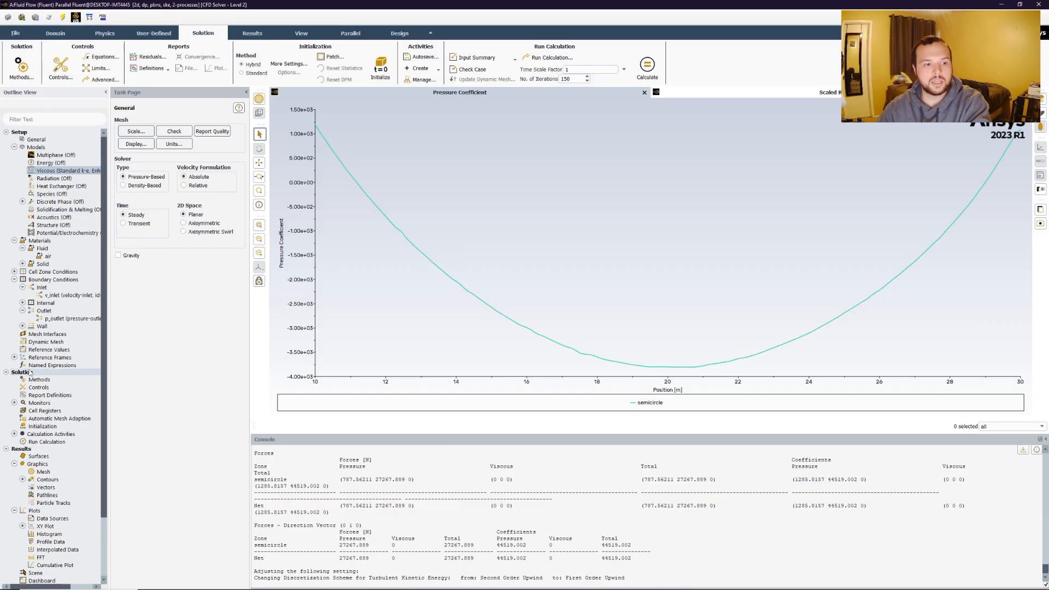
Initialize and calculate the solution with the new viscous model, discarding the unsaved data, and dismiss the completion notice
right_click(51, 442)
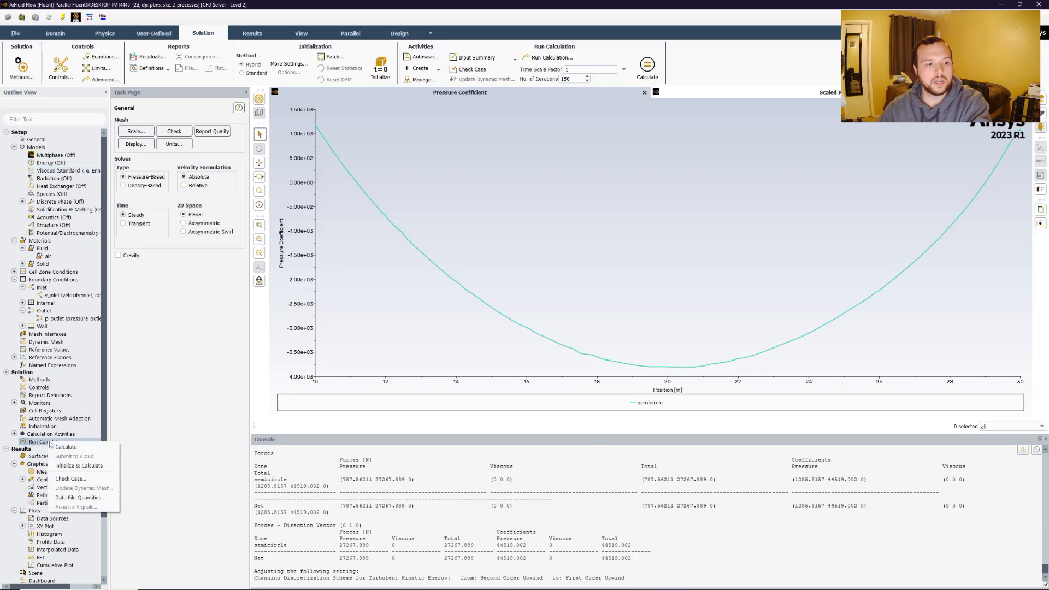
left_click(74, 466)
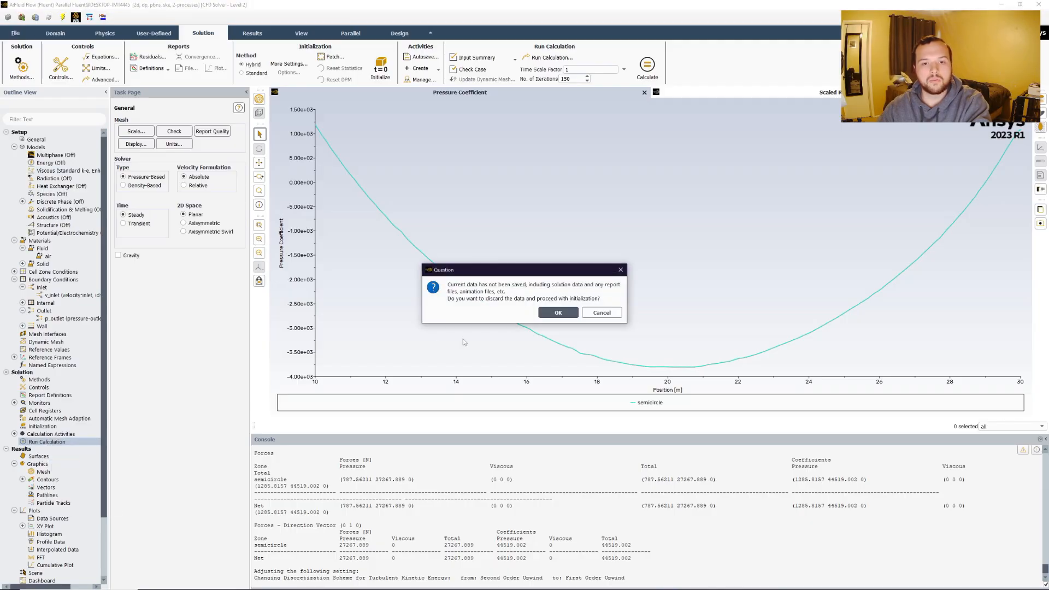
left_click(557, 314)
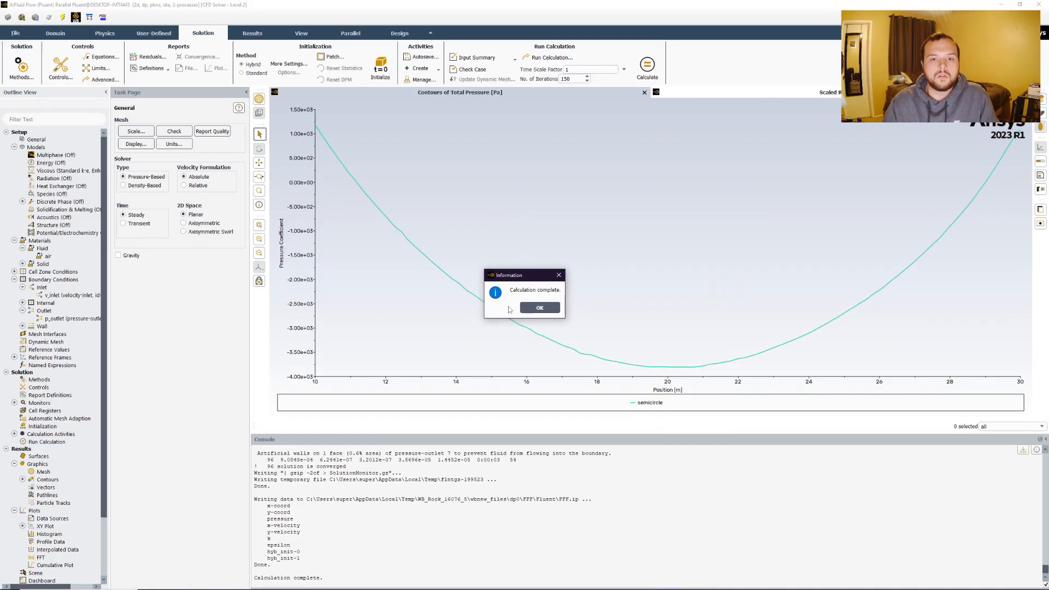
left_click(540, 310)
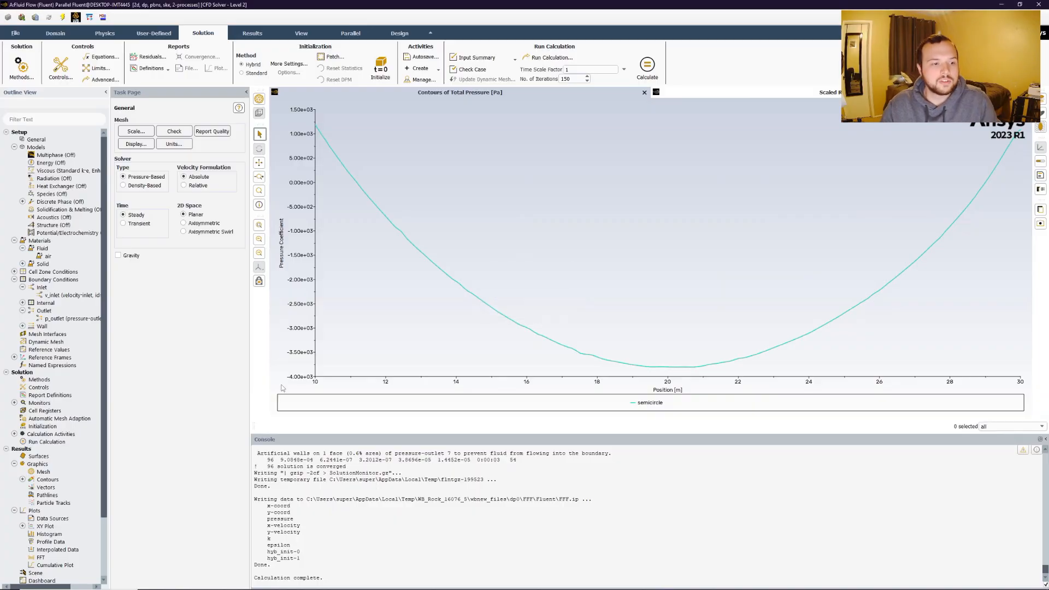
Display the saved velocity magnitude contour, contour-1, for the new viscous solution
right_click(47, 479)
left_click(29, 481)
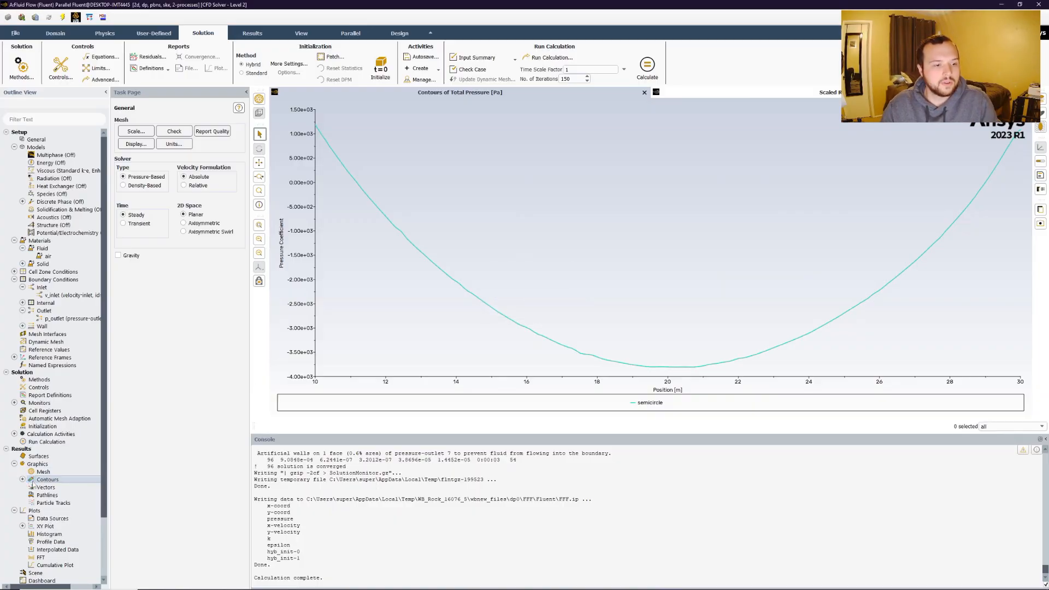
left_click(22, 479)
right_click(56, 496)
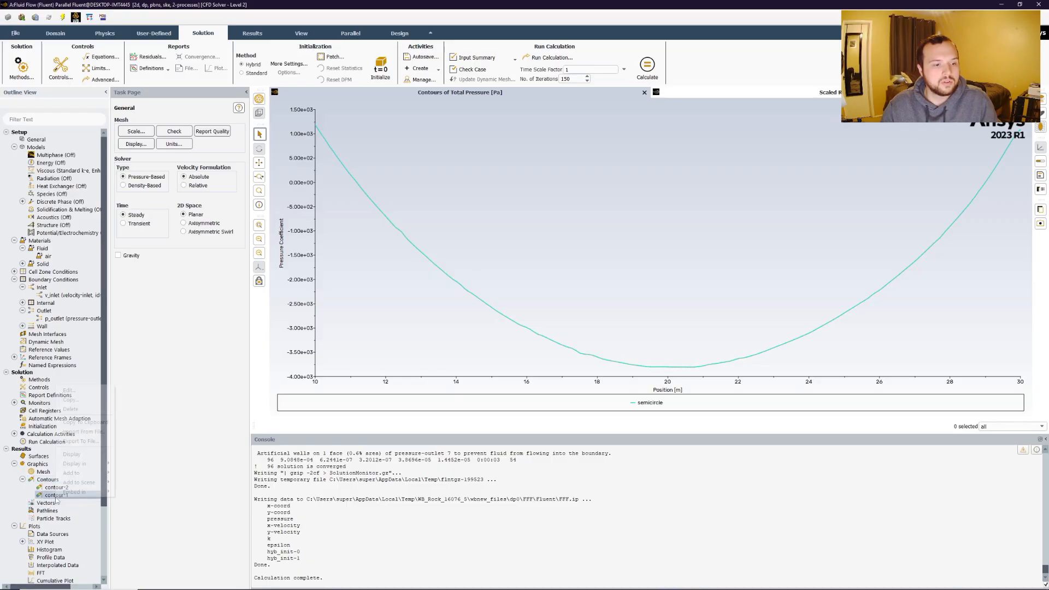
left_click(71, 454)
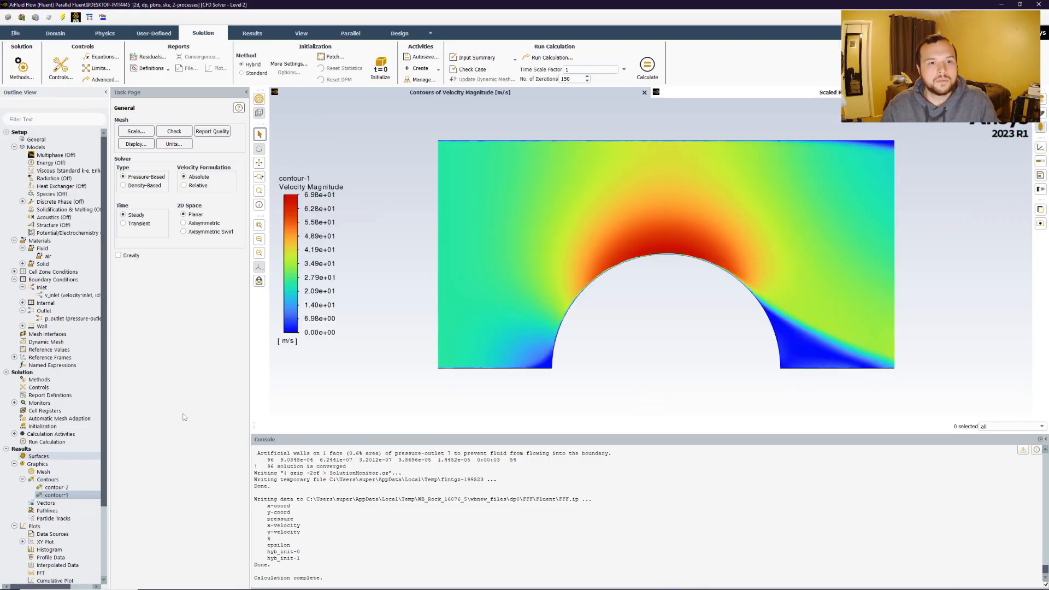
Examine the velocity magnitude contour along the semicircle wall, the upper wall and the wake region behind the semicircle
scroll(571, 338, "up", 3)
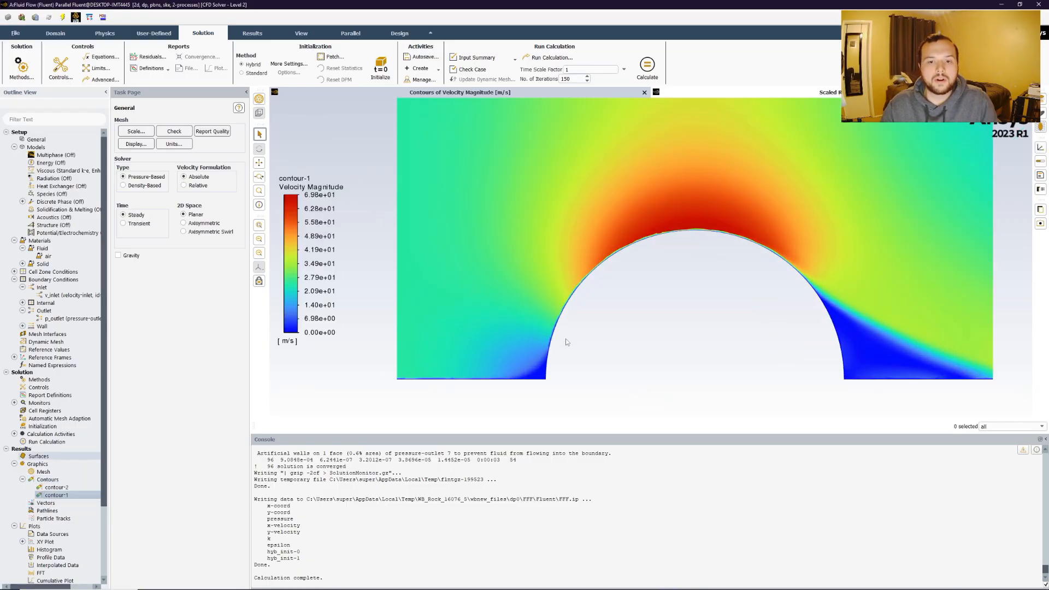
scroll(678, 234, "down", 1)
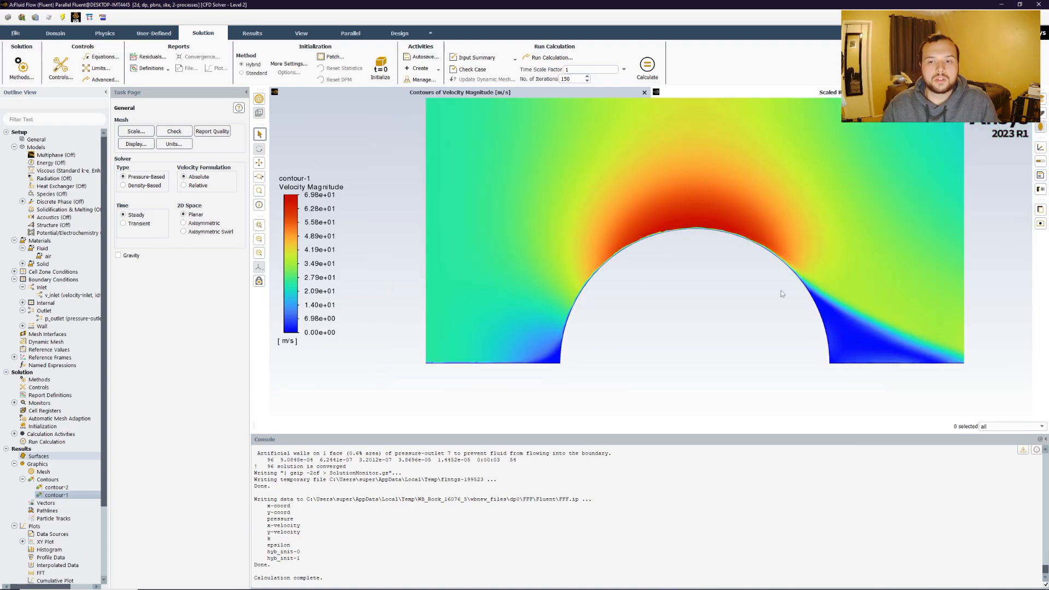
scroll(569, 330, "up", 3)
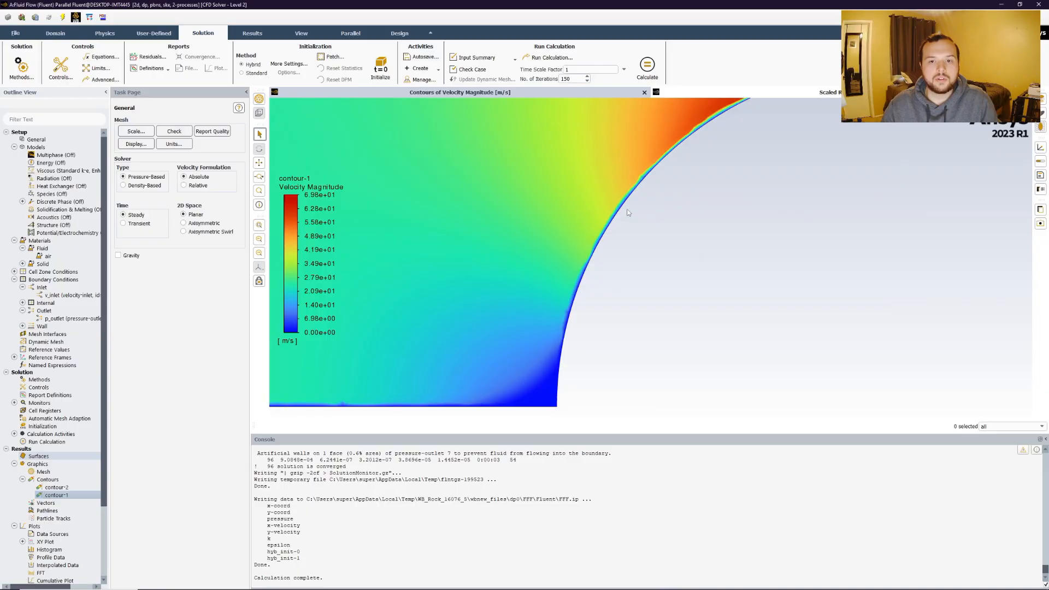
scroll(646, 188, "down", 3)
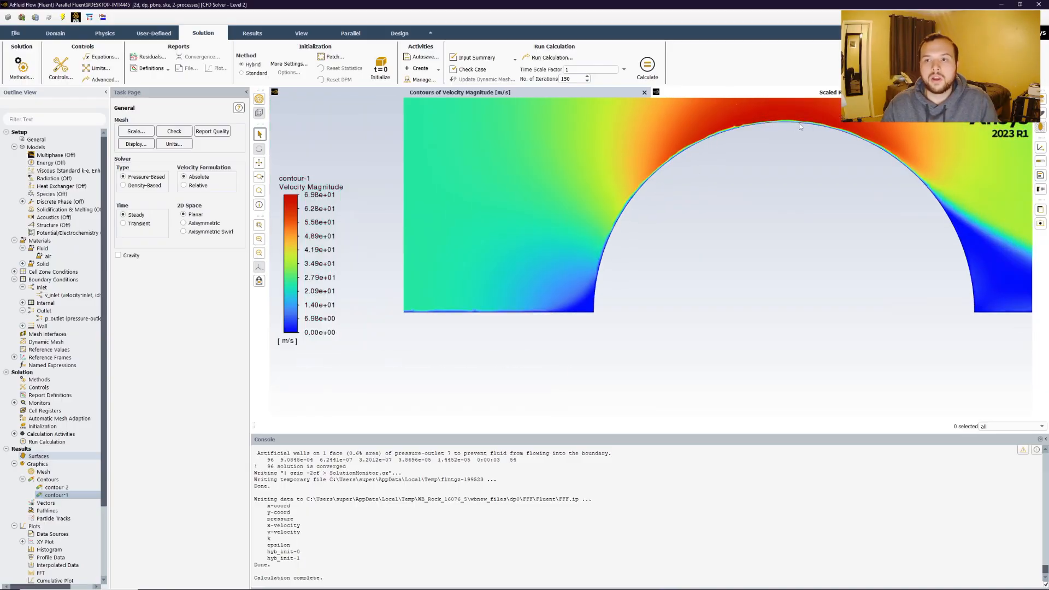
scroll(910, 180, "down", 5)
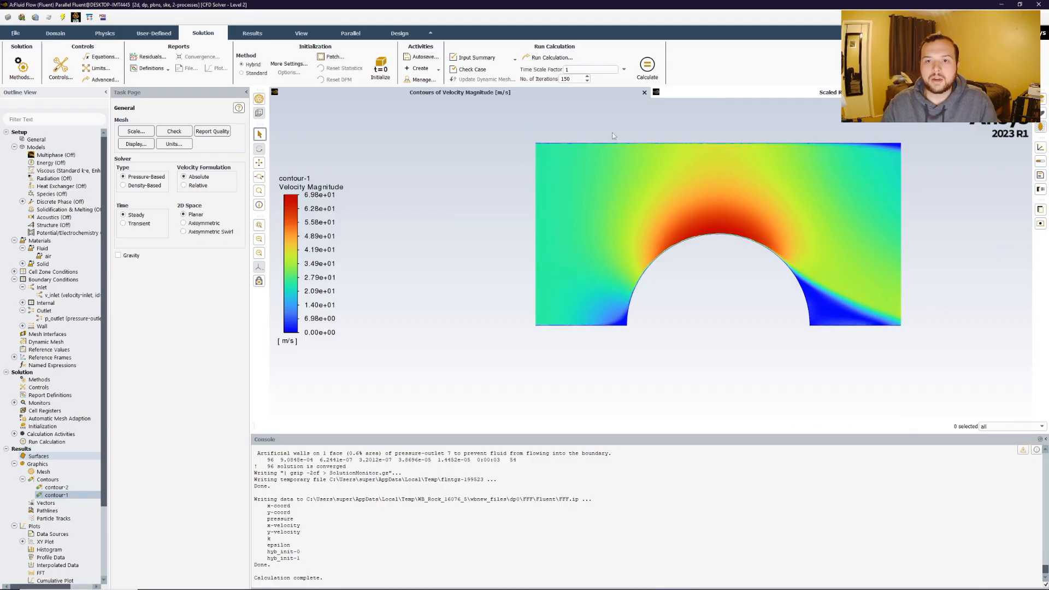
scroll(572, 162, "up", 3)
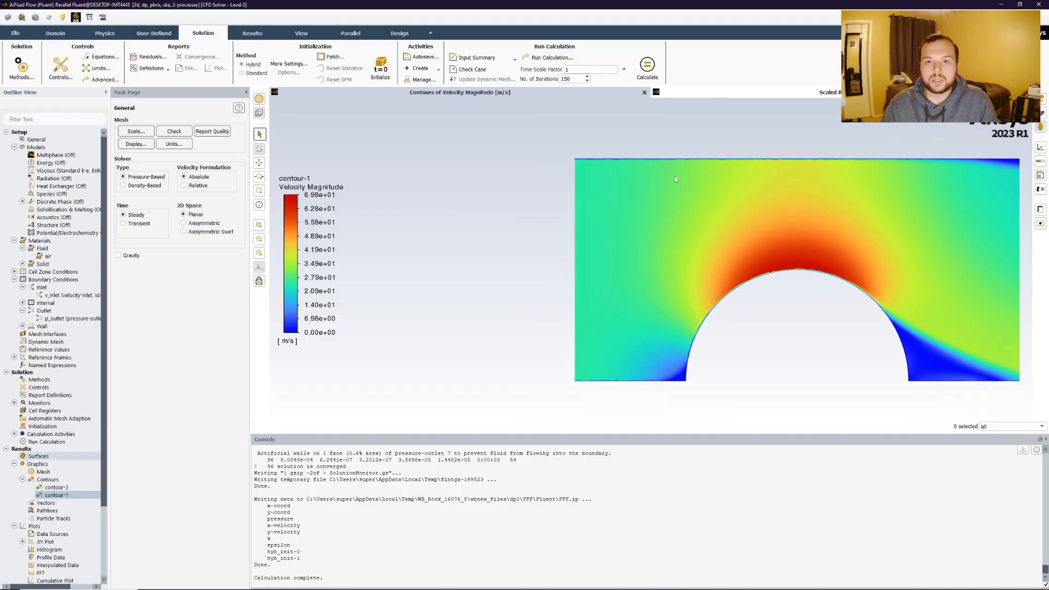
scroll(675, 173, "down", 1)
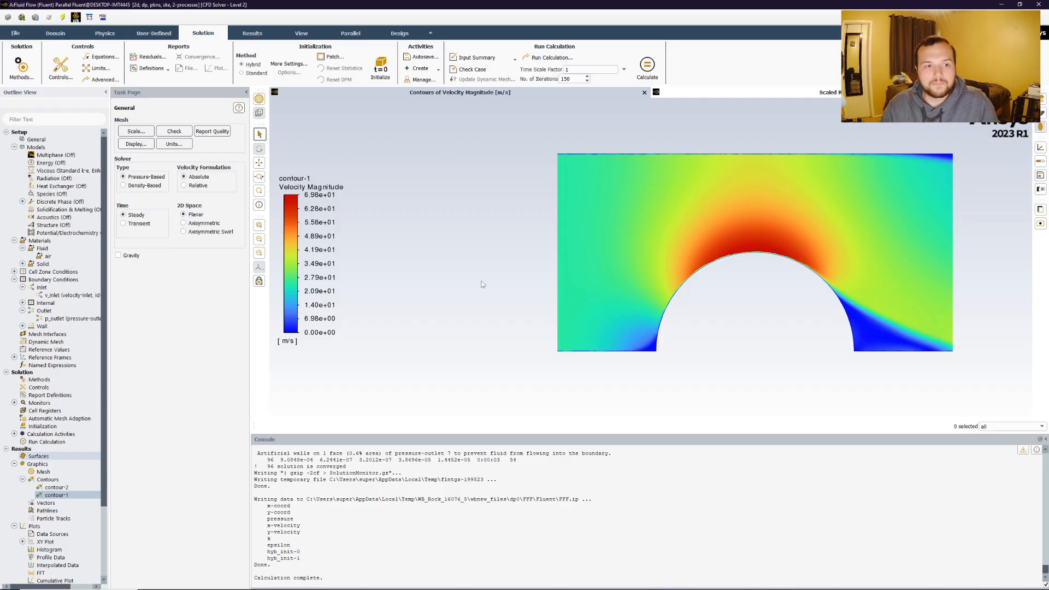
Display the saved total pressure contour, contour-2, in the existing contour window and inspect the whole flow domain
right_click(66, 486)
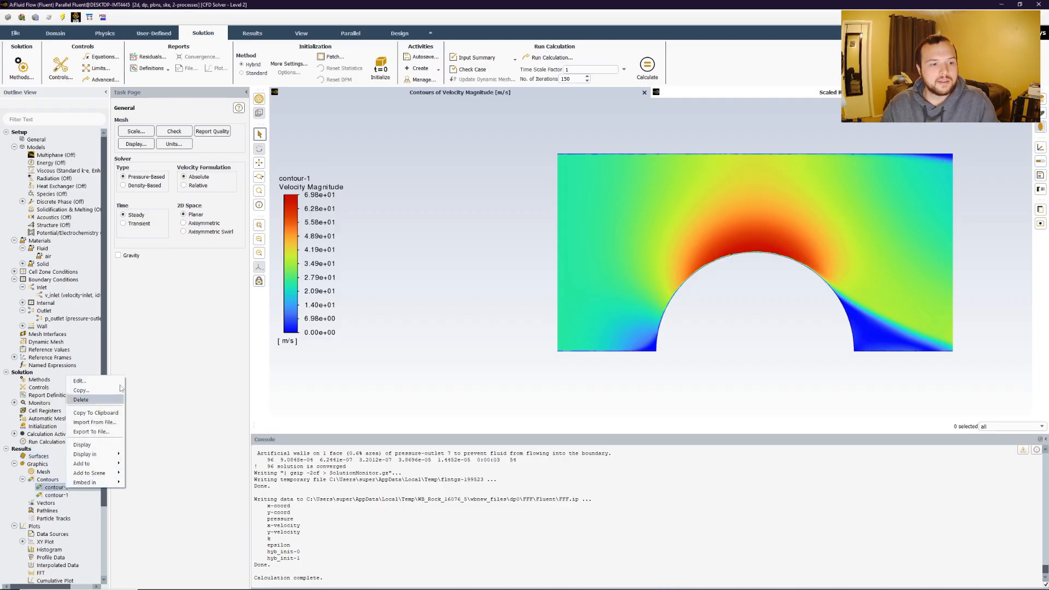
mouse_move(104, 455)
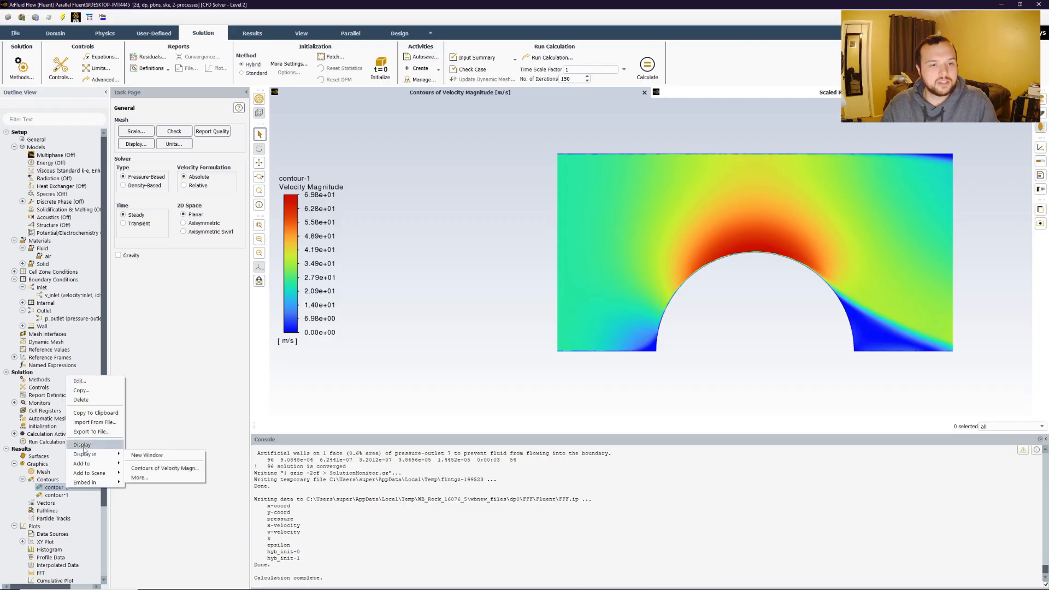
left_click(169, 469)
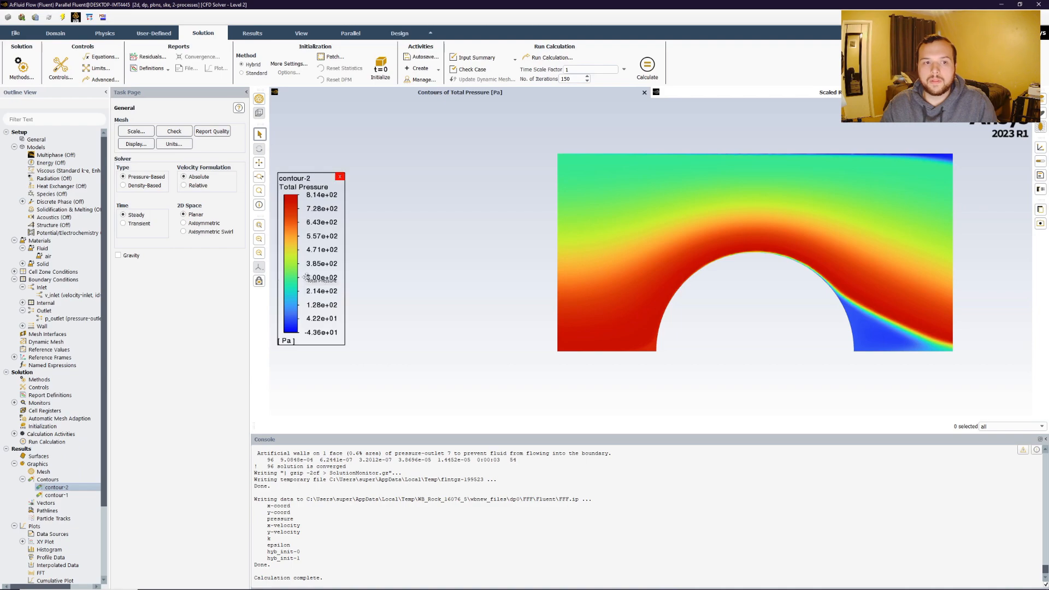
scroll(609, 262, "down", 2)
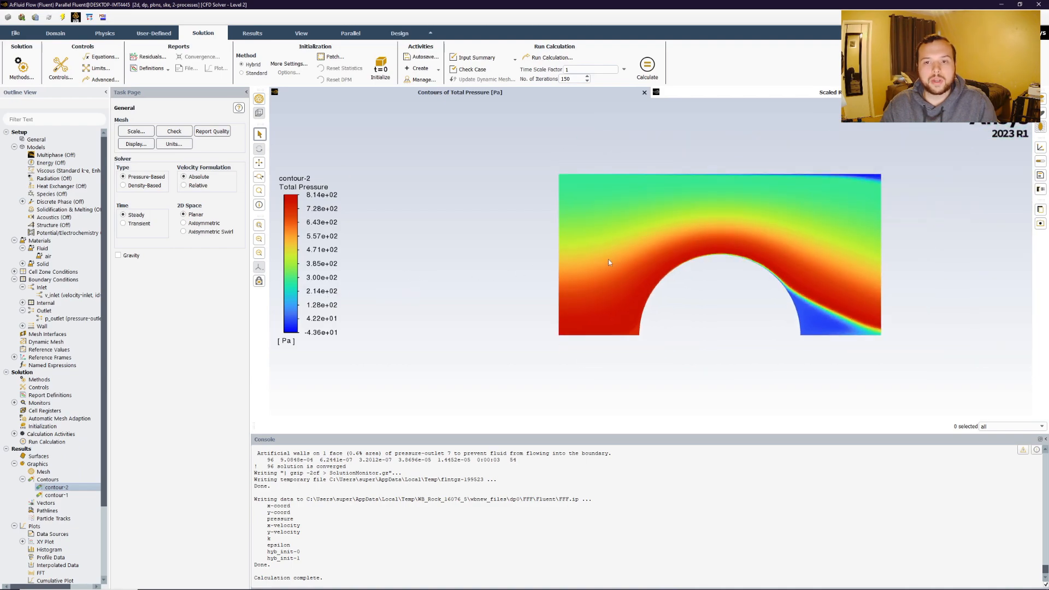
left_click_drag(695, 248, 663, 267)
mouse_move(692, 583)
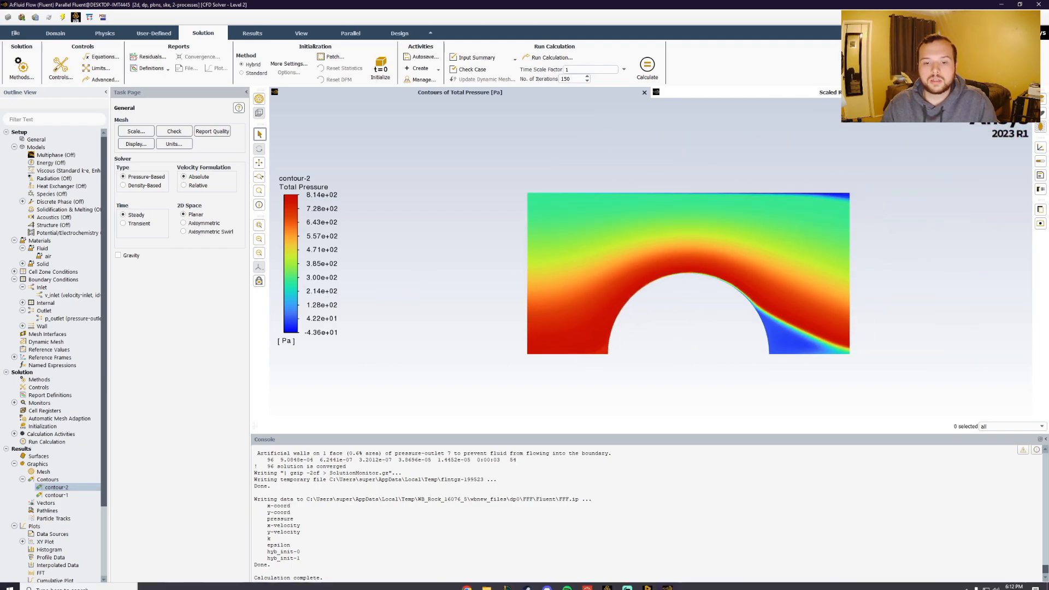